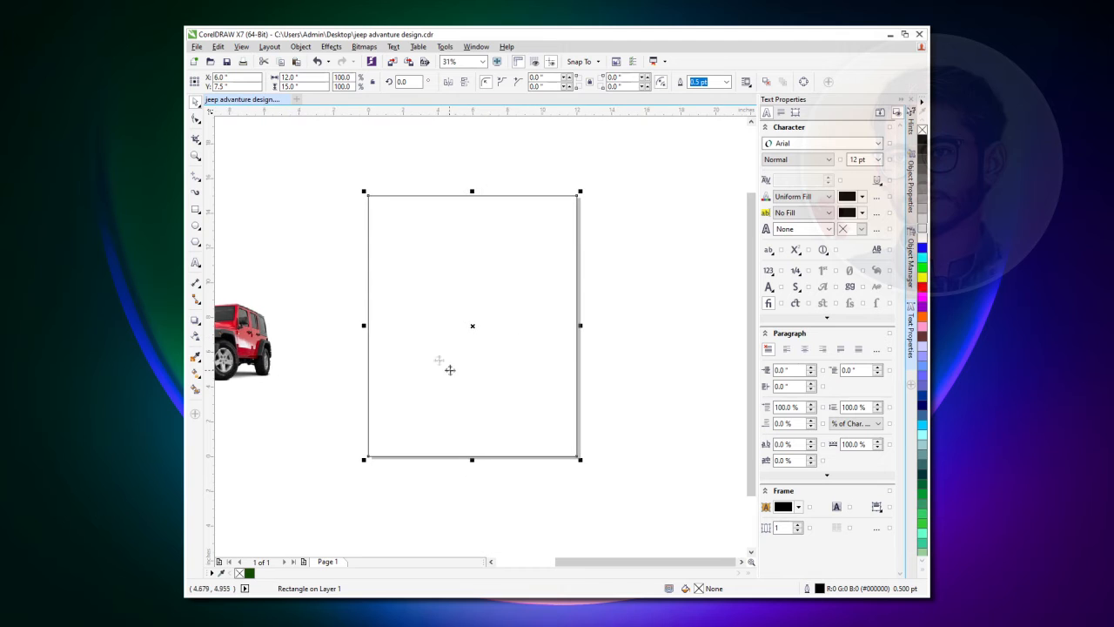
Apply an elliptical fountain fill to the page-sized rectangle, running from the upper middle down to the page's bottom edge
left_click(194, 391)
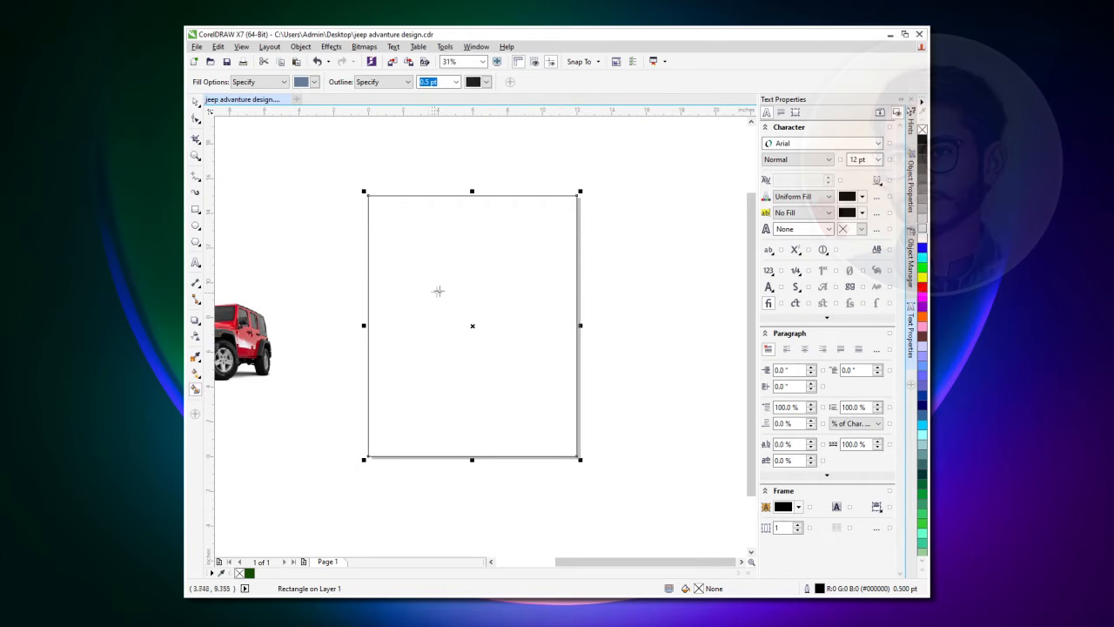
left_click(196, 380)
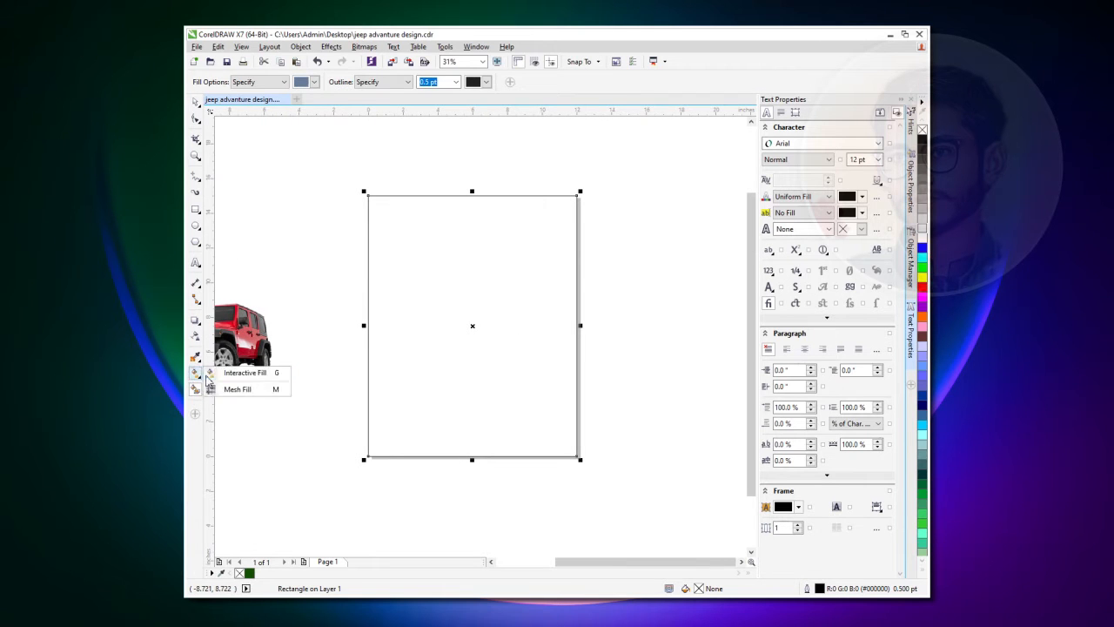
left_click(234, 370)
left_click_drag(467, 261, 467, 459)
left_click(347, 83)
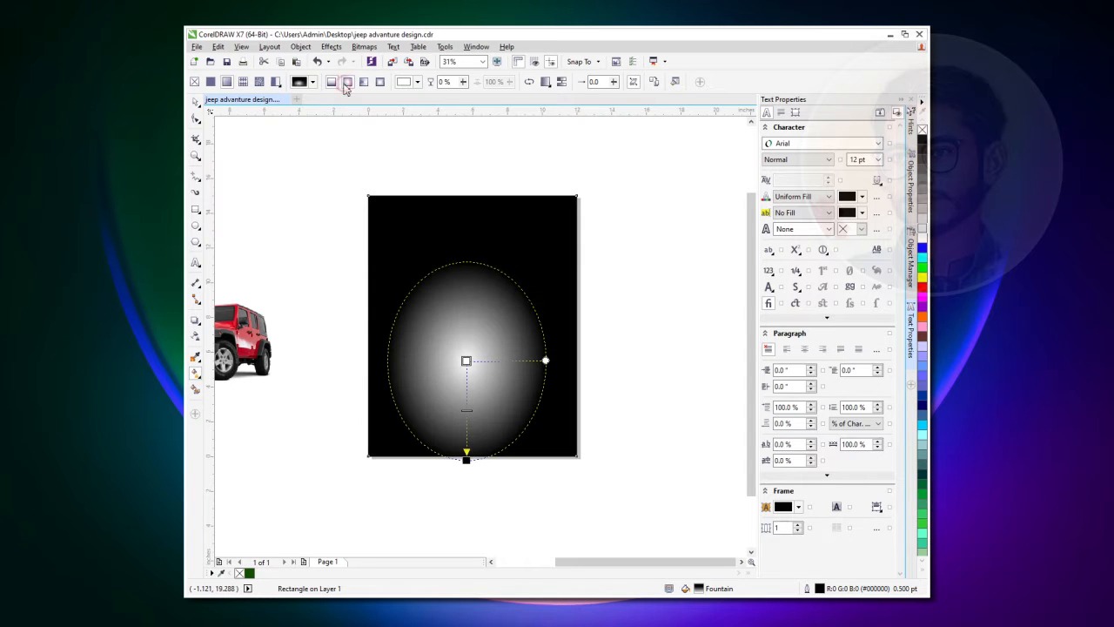
left_click_drag(476, 286, 481, 462)
Set the fountain fill's centre colour to bright red and its outer colour to dark red
left_click(474, 283)
left_click(492, 279)
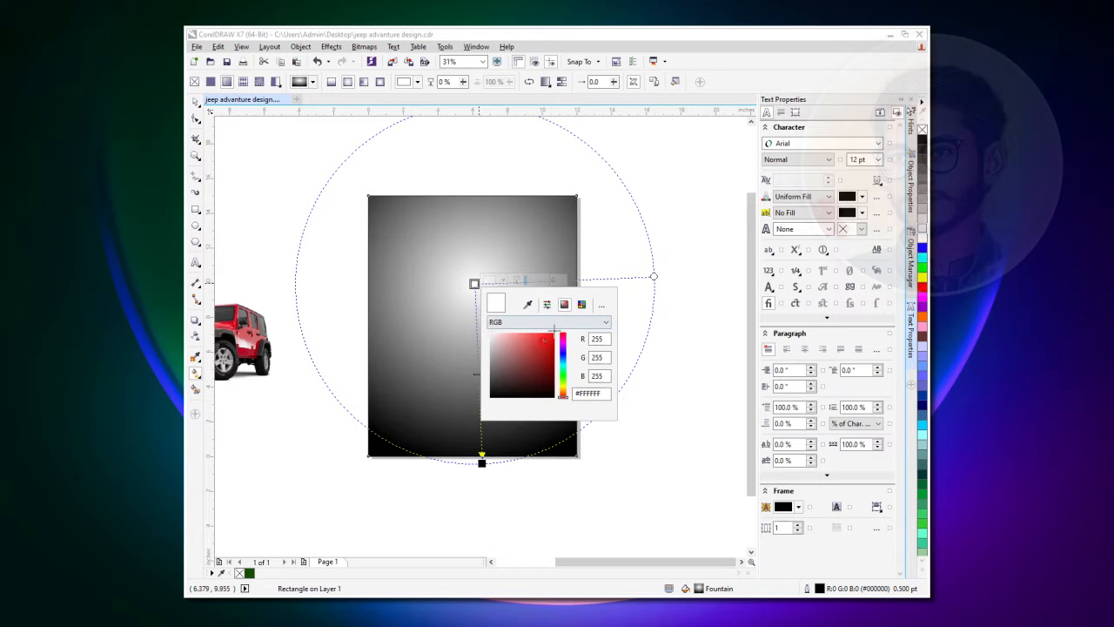
left_click(554, 334)
left_click(482, 462)
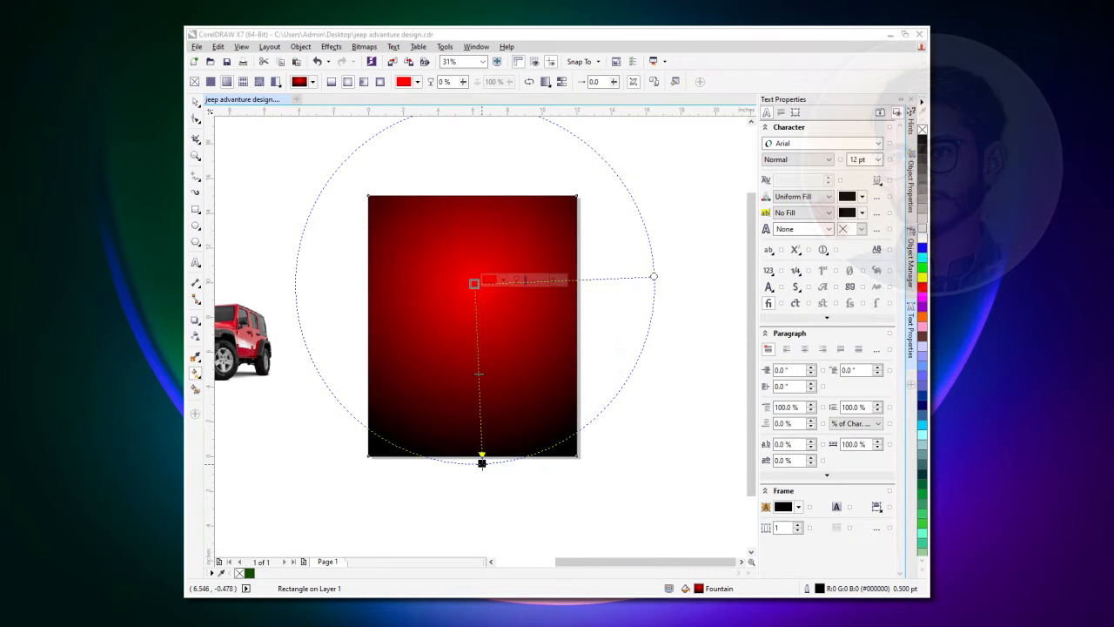
left_click(482, 462)
left_click(511, 461)
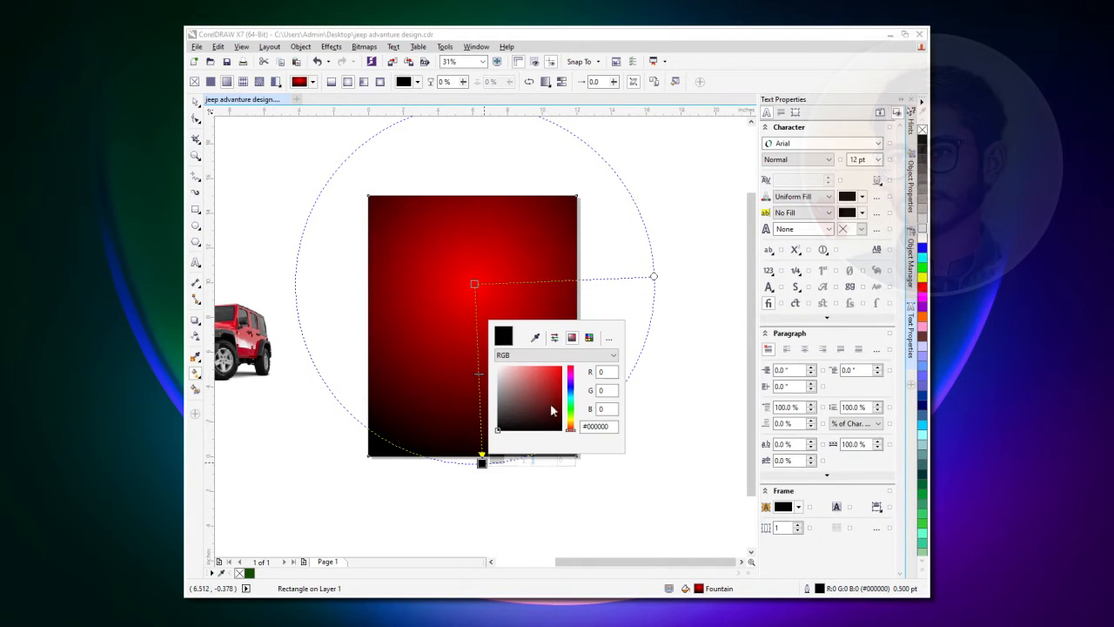
left_click(455, 394)
Adjust the gradient's end and centre points so its axis runs vertically down the page's middle, and deselect the background
left_click_drag(482, 462, 472, 454)
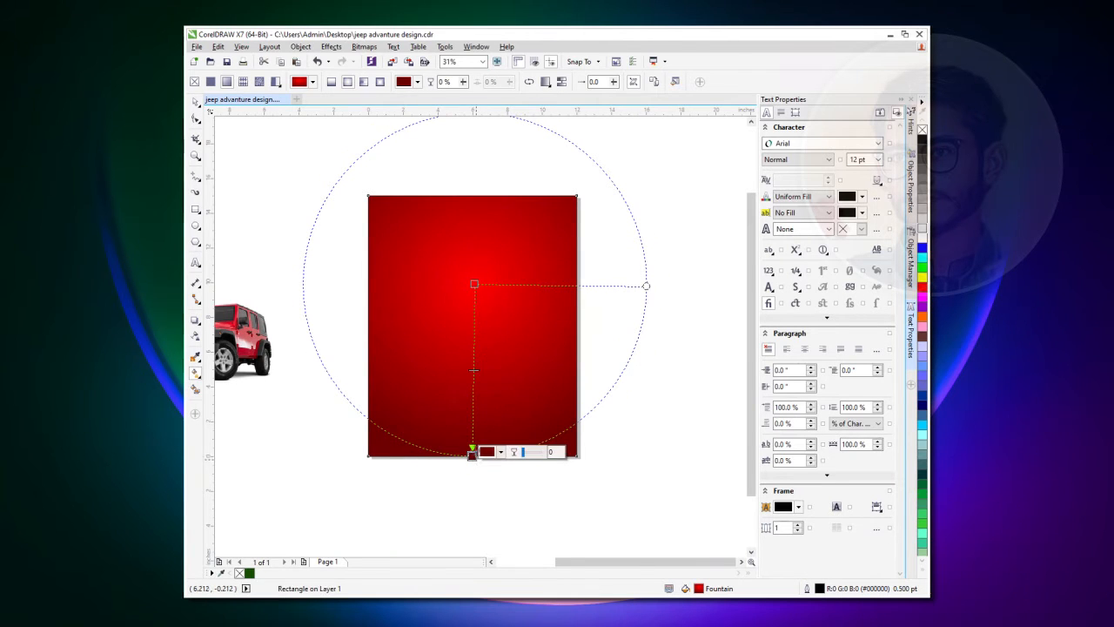
left_click_drag(473, 285, 471, 286)
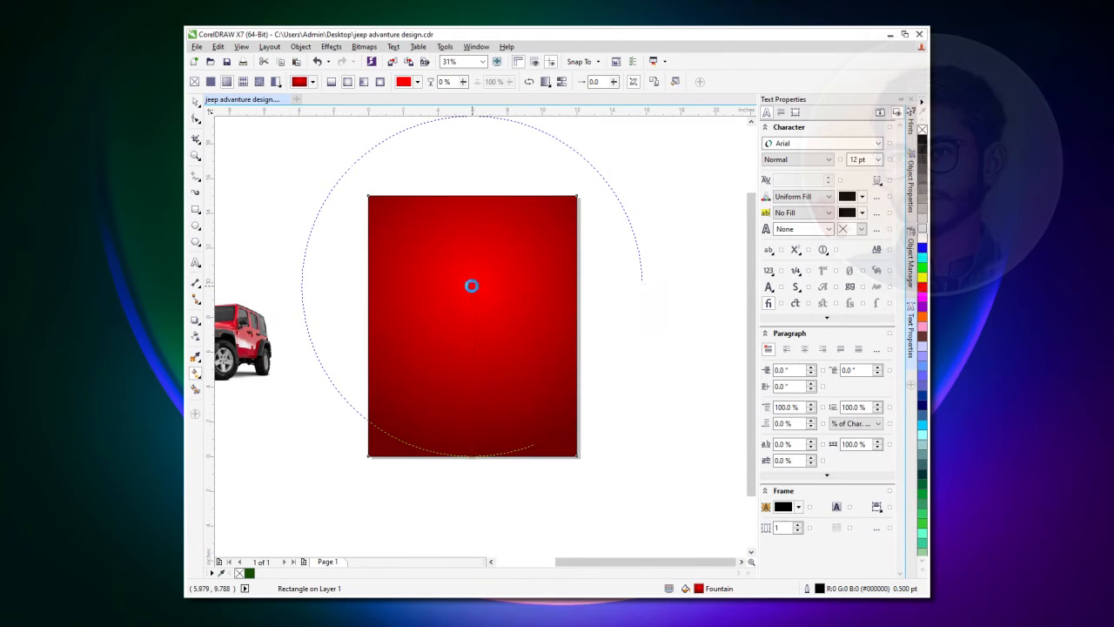
left_click(197, 103)
left_click(259, 162)
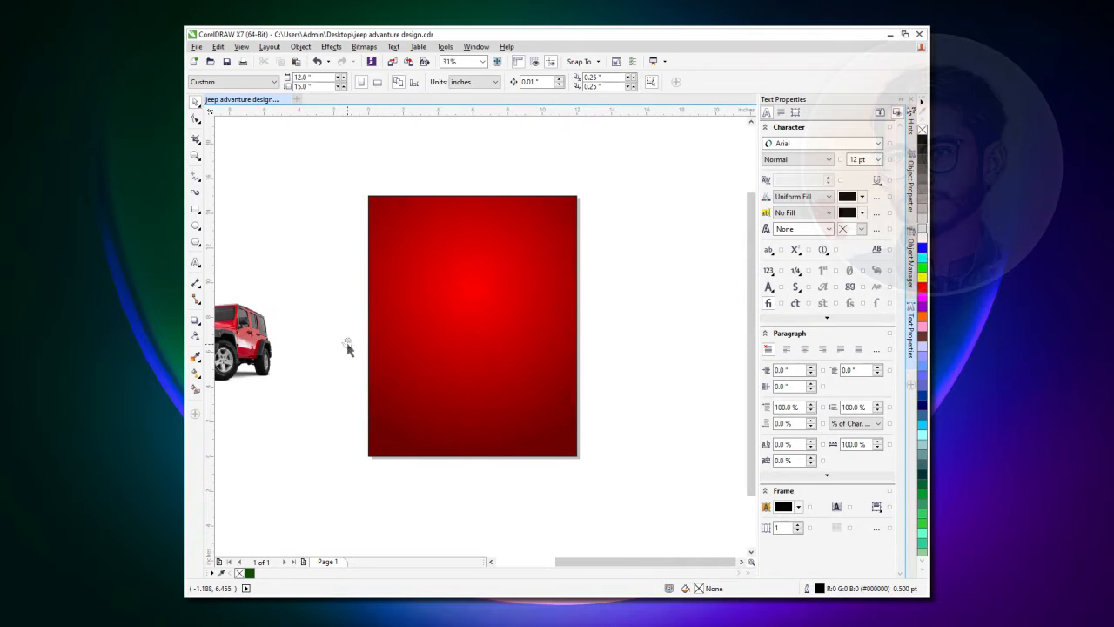
Draw a rectangle about 7.07 by 9.23 inches in the middle of the page and convert it to curves
left_click(196, 211)
left_click_drag(411, 236, 533, 398)
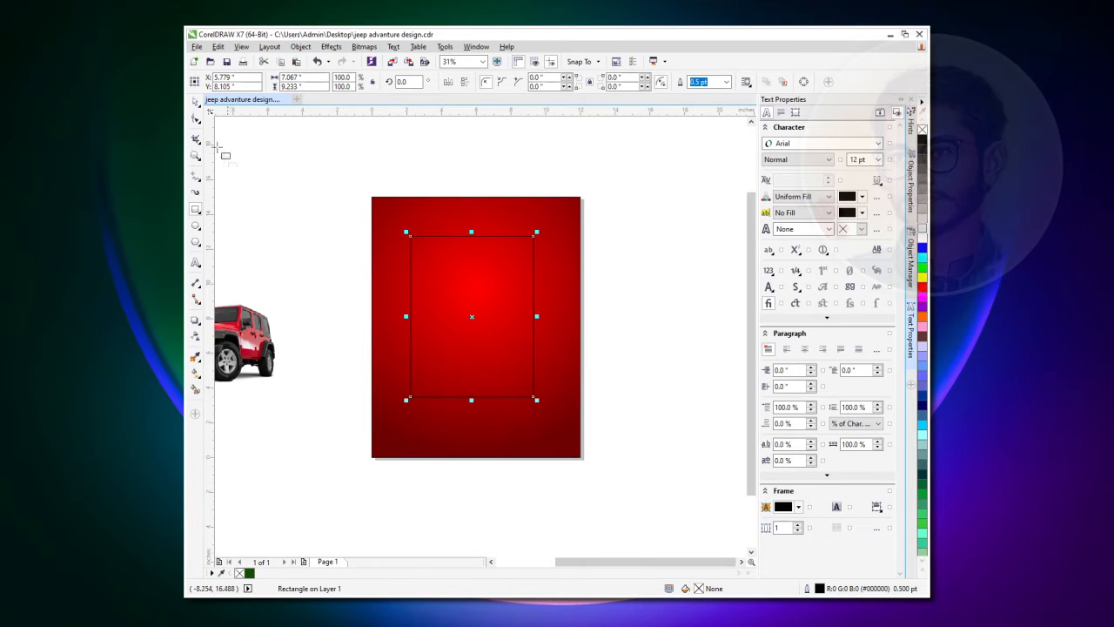
left_click(196, 121)
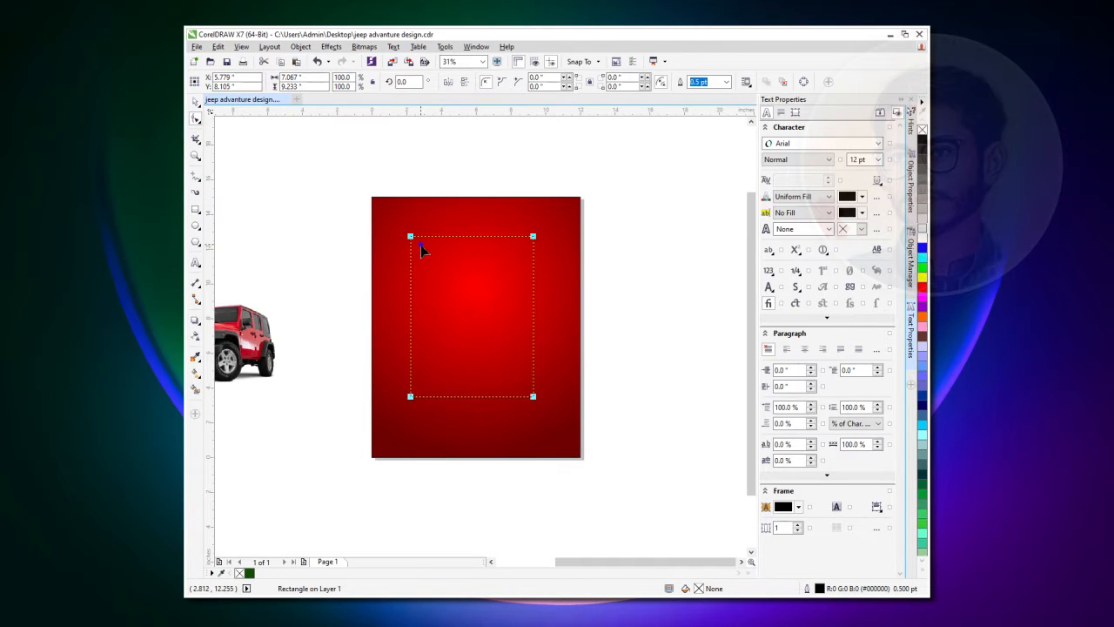
right_click(421, 248)
left_click(450, 284)
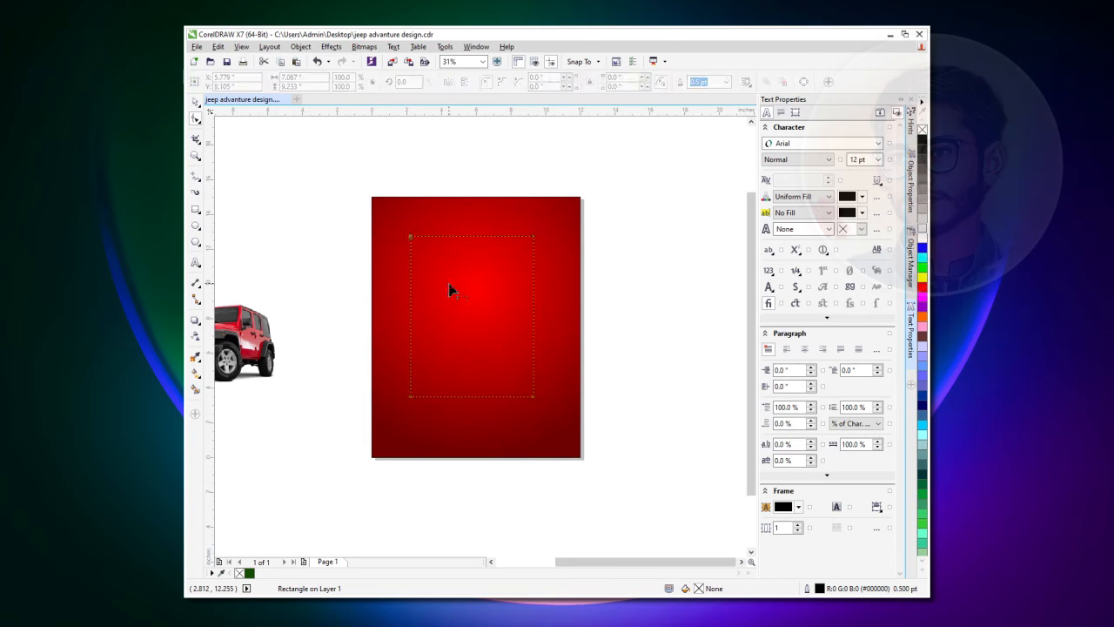
Reshape the rectangle into a trapezoid by shortening its left side evenly and moving that side inward
left_click_drag(409, 239, 409, 264)
left_click_drag(411, 398, 410, 376)
left_click(410, 399)
left_click_drag(411, 398, 441, 374)
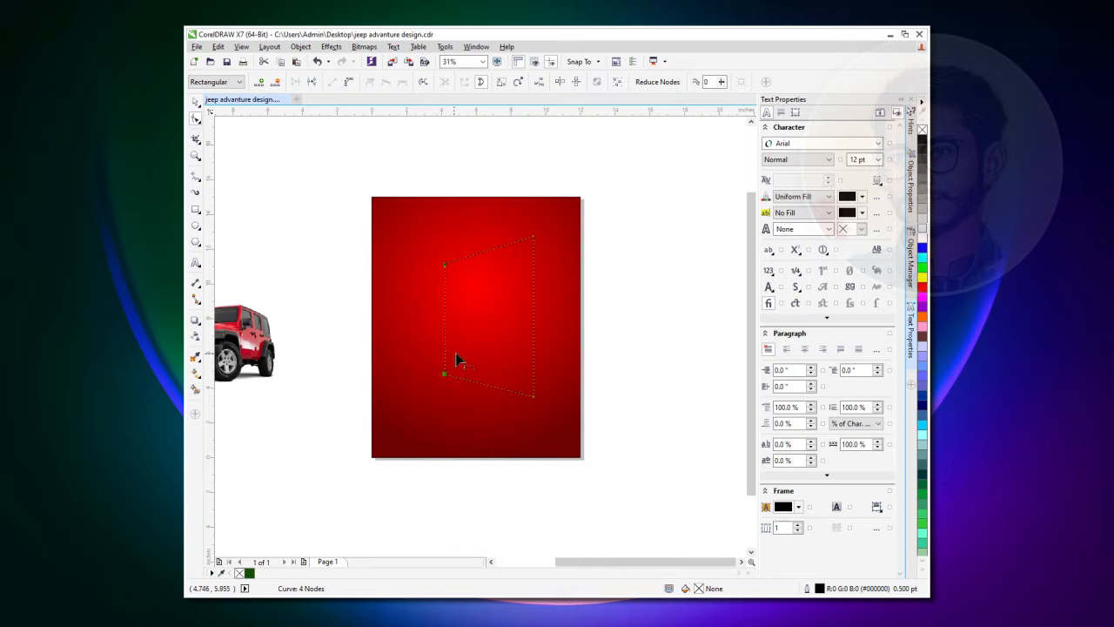
Enlarge the trapezoid to about 6.02 by 10.9 inches and shift it slightly toward the page's right side
left_click(195, 101)
left_click_drag(538, 230, 547, 216)
left_click_drag(505, 264, 512, 264)
left_click(613, 292)
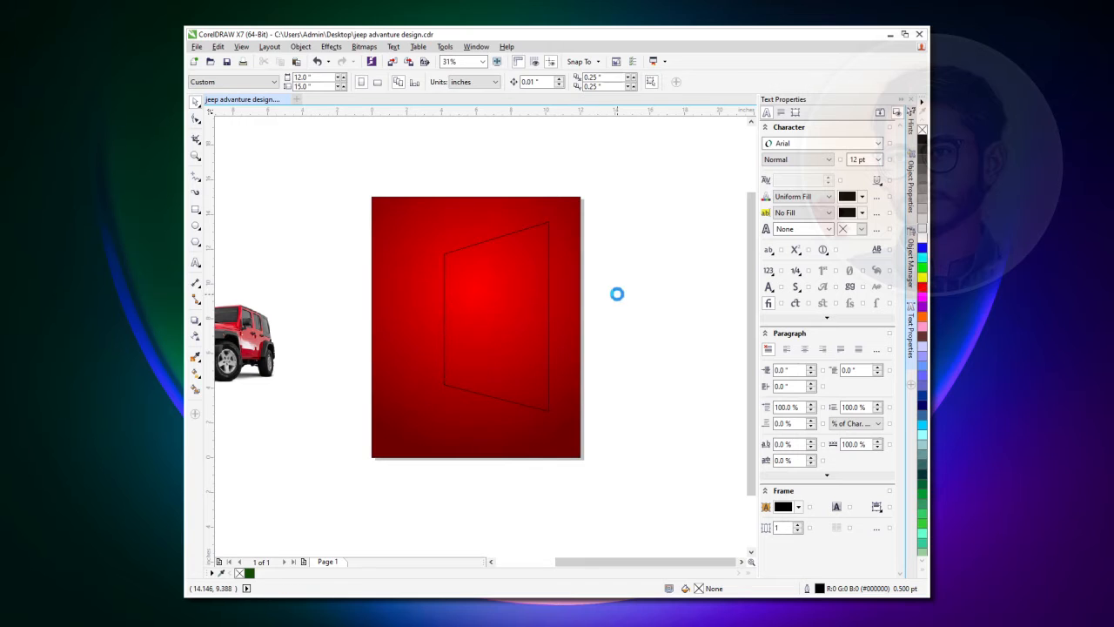
Set the trapezoid's outline colour to orange-yellow #FFBB00
left_click(497, 312)
key("F12")
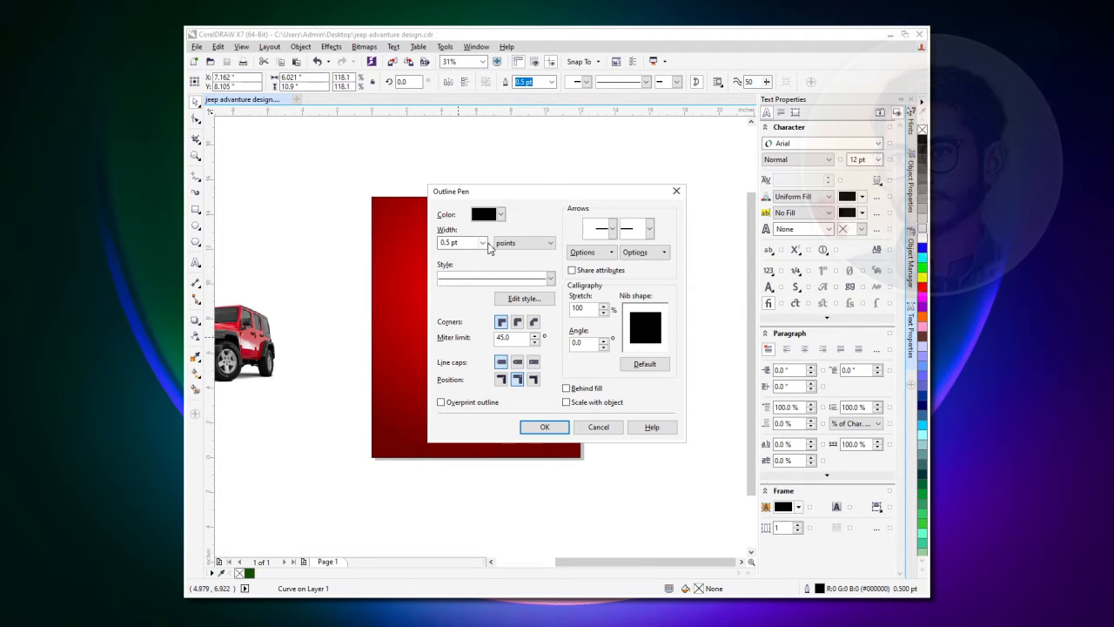
left_click_drag(473, 192, 555, 191)
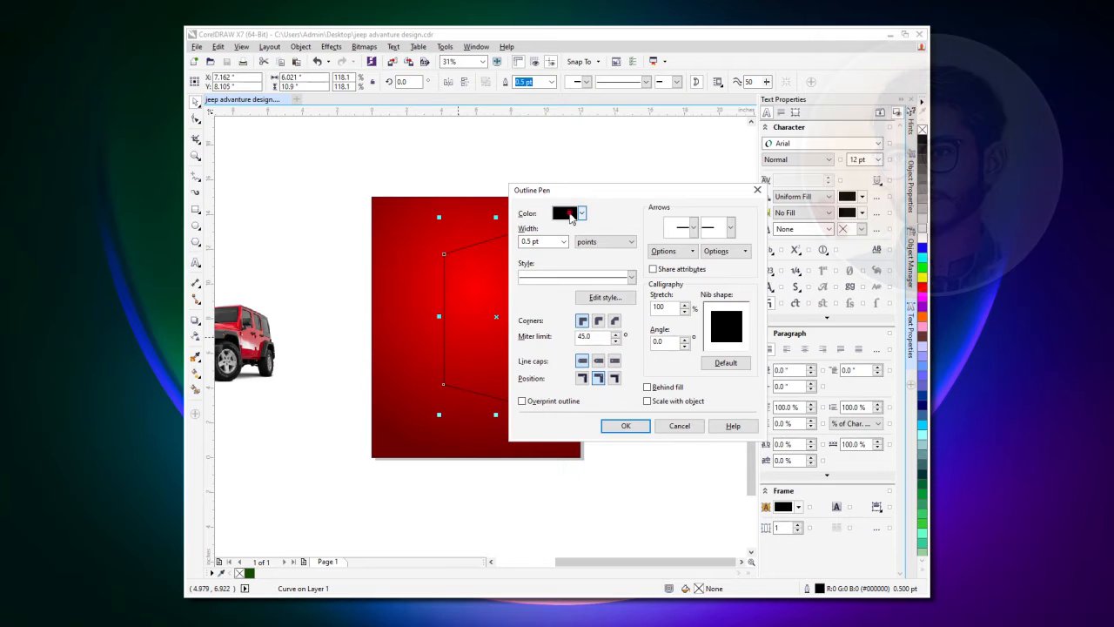
left_click(571, 216)
left_click(590, 301)
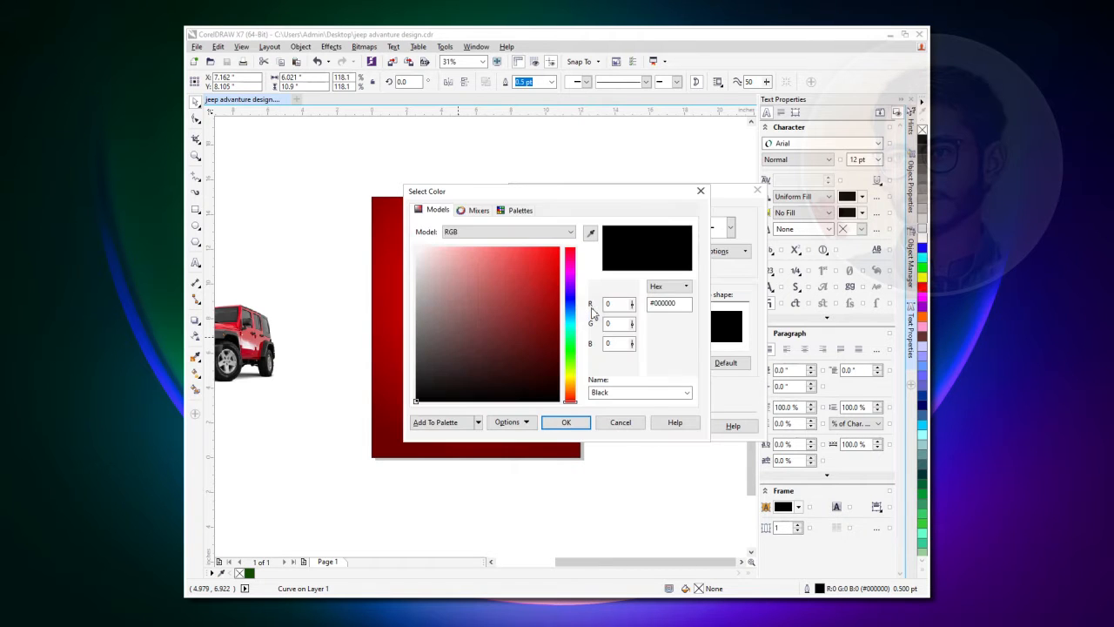
left_click_drag(495, 193, 673, 200)
mouse_move(707, 397)
left_mouse_down()
mouse_move(709, 357)
mouse_move(712, 388)
left_mouse_up()
left_click_drag(670, 302, 716, 230)
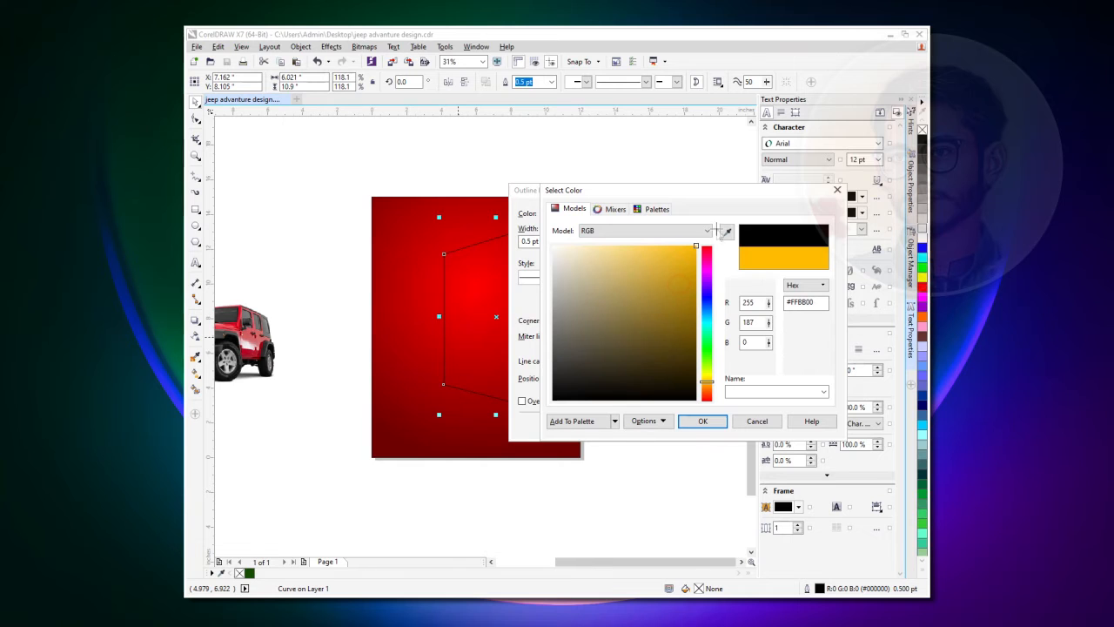
left_click(702, 421)
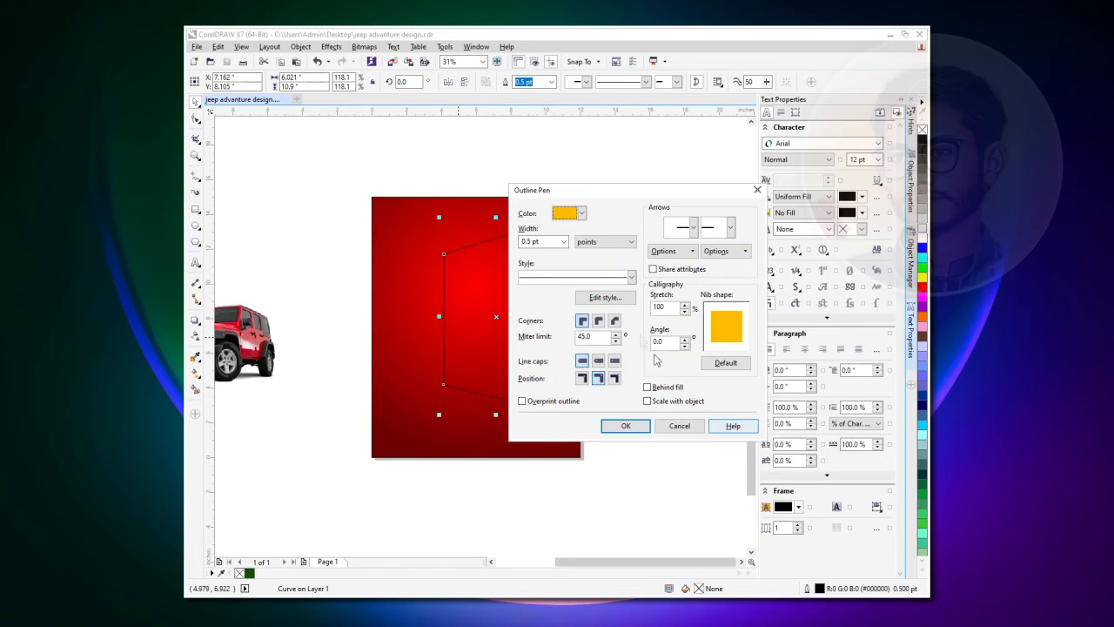
Place the trapezoid's outline behind the fill and set the outline width to 10 pt
left_click(563, 241)
left_click(546, 330)
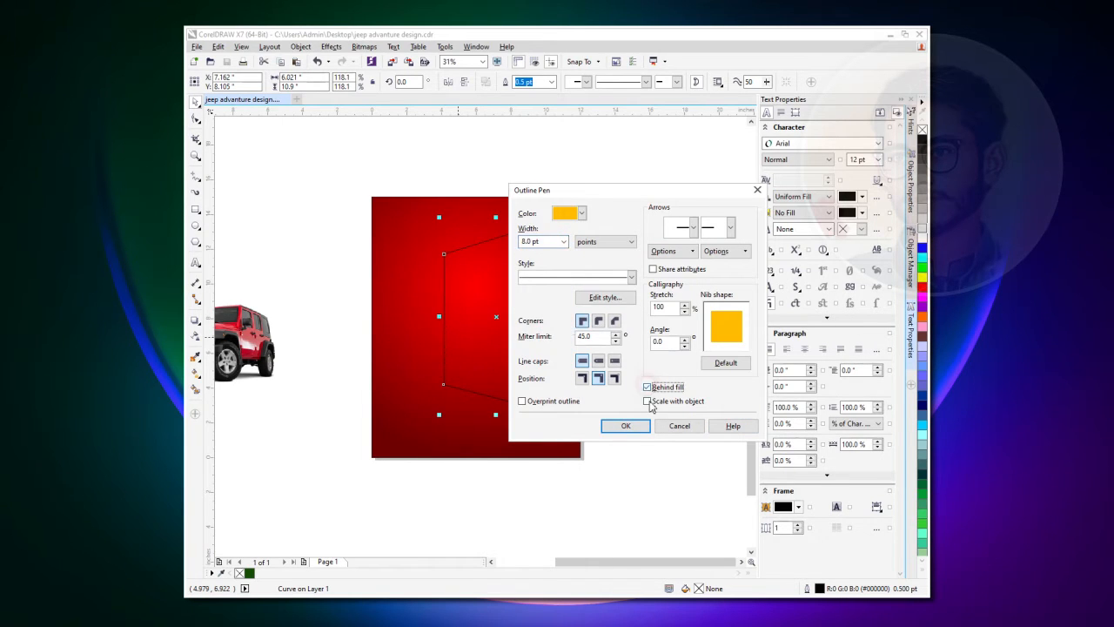
left_click(623, 426)
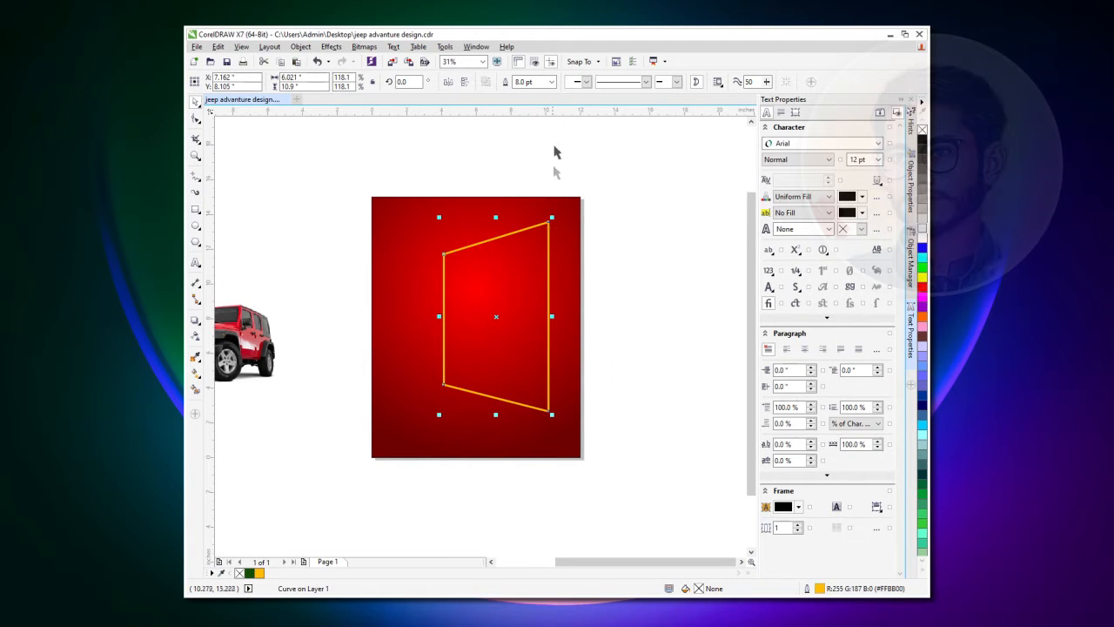
left_click(551, 82)
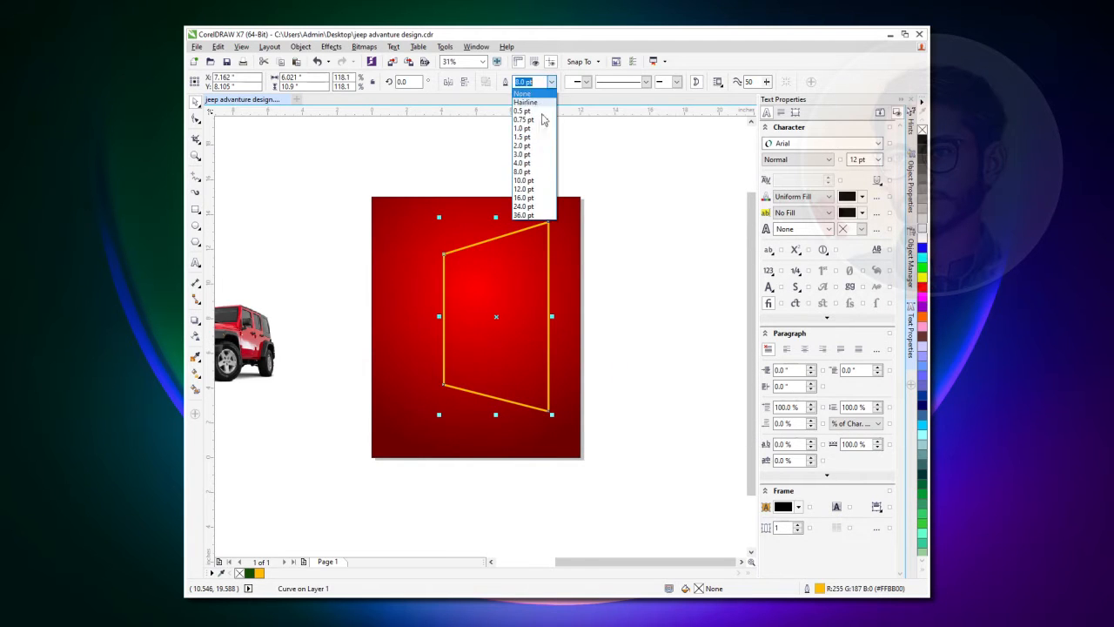
left_click(526, 180)
left_click(600, 277)
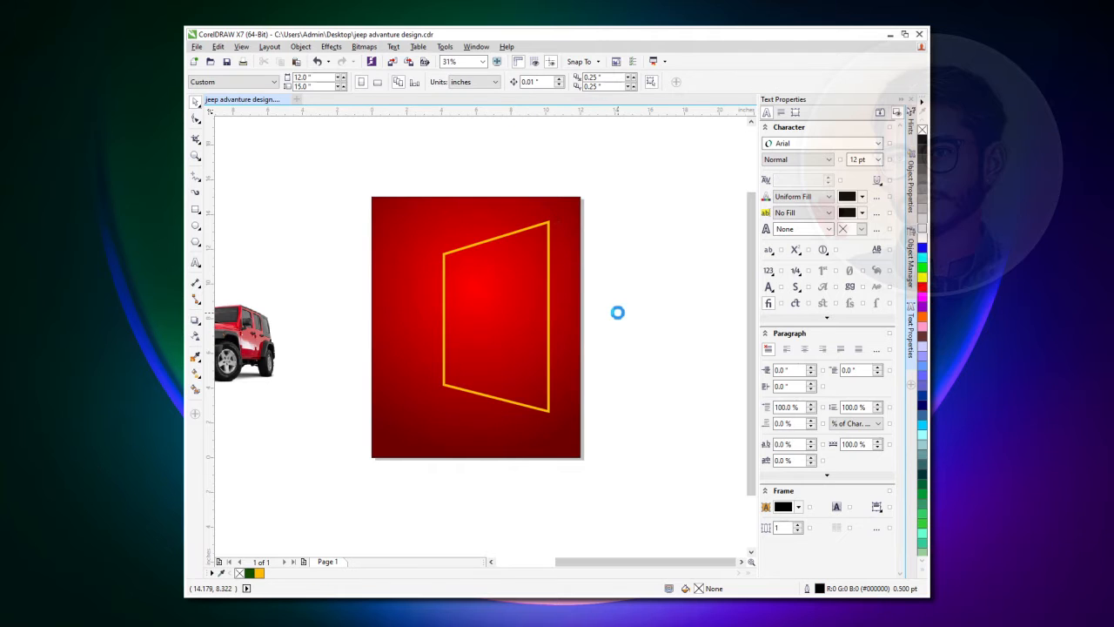
Enlarge the road photo to about 7.42 by 11.18 inches and PowerClip it inside the trapezoid
left_click(542, 335)
scroll(497, 340, "left", 3)
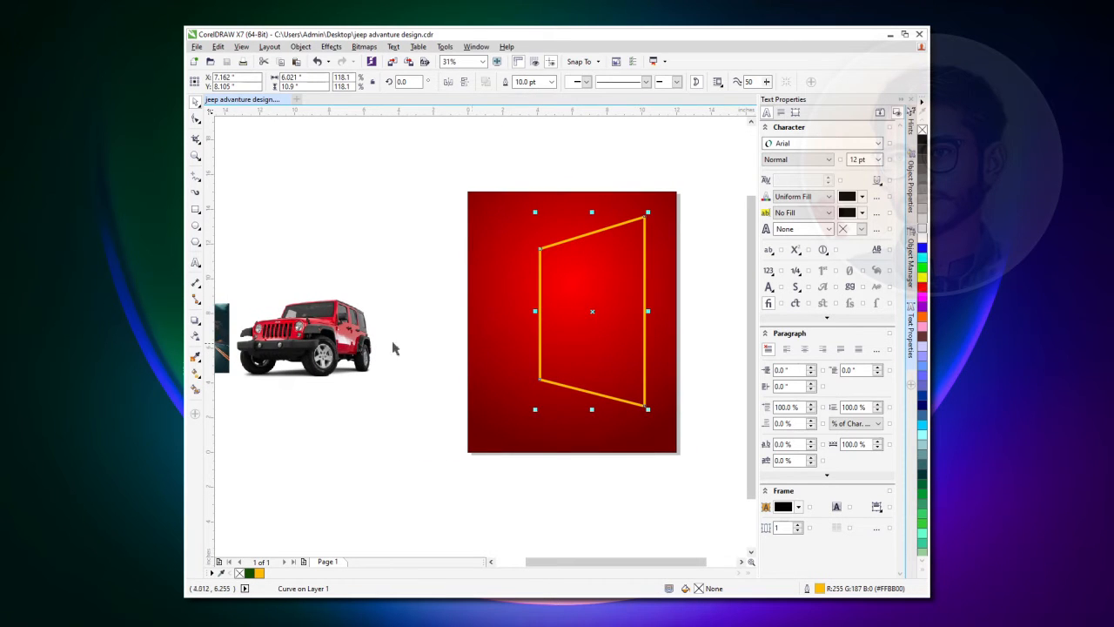
left_click_drag(230, 324, 505, 252)
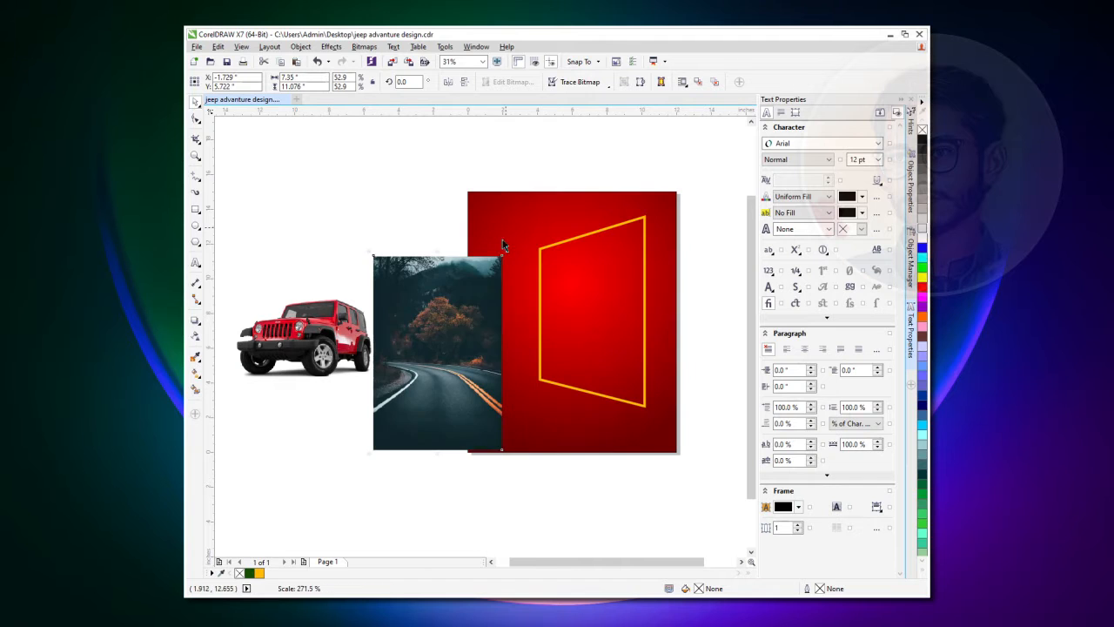
right_click(438, 311)
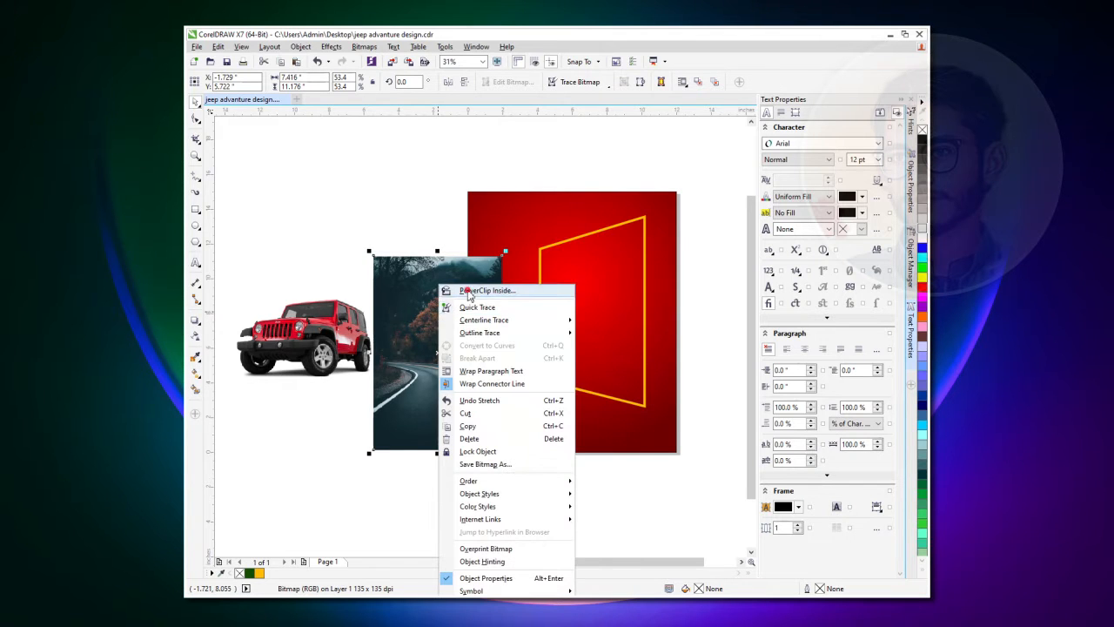
left_click(470, 291)
left_click(553, 322)
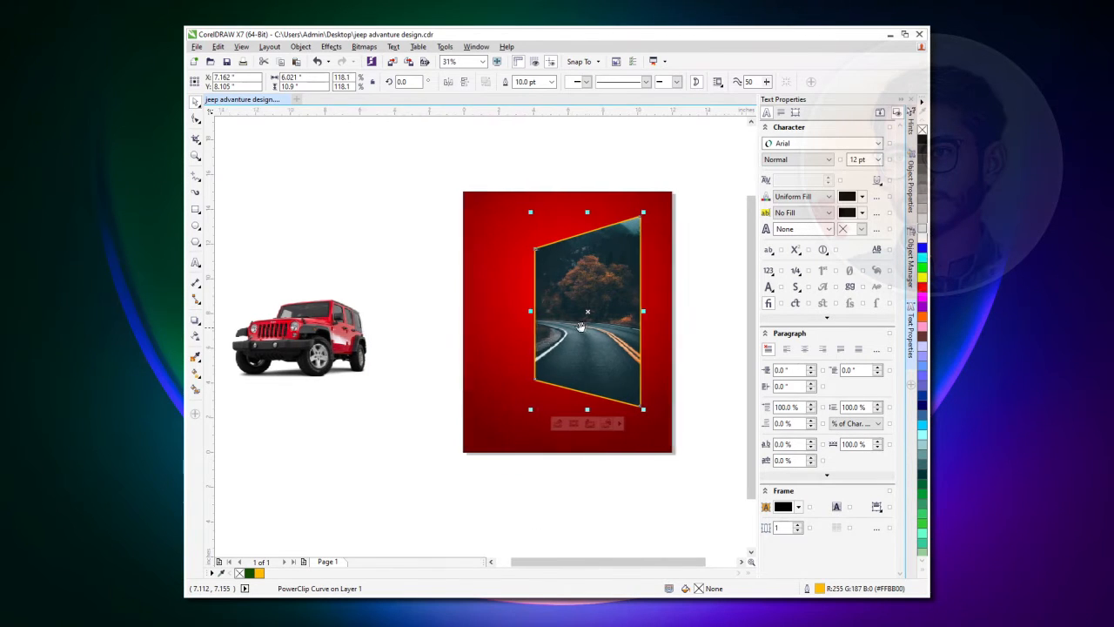
Check how the road photo fits the trapezoid by opening and closing the PowerClip contents
scroll(591, 327, "right", 2)
left_click(534, 425)
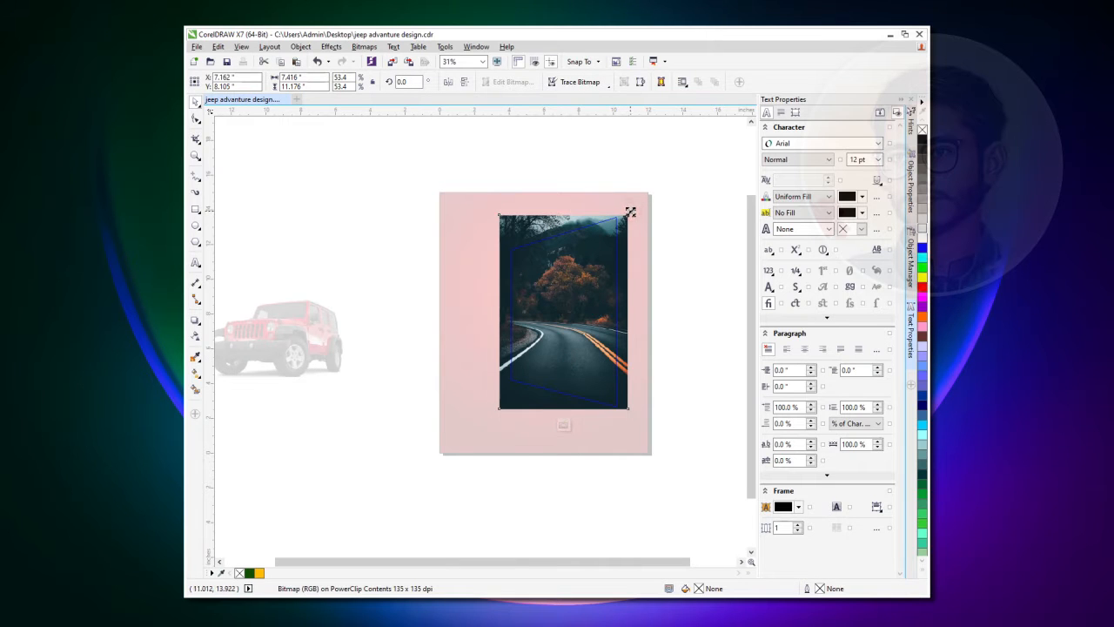
left_click(565, 425)
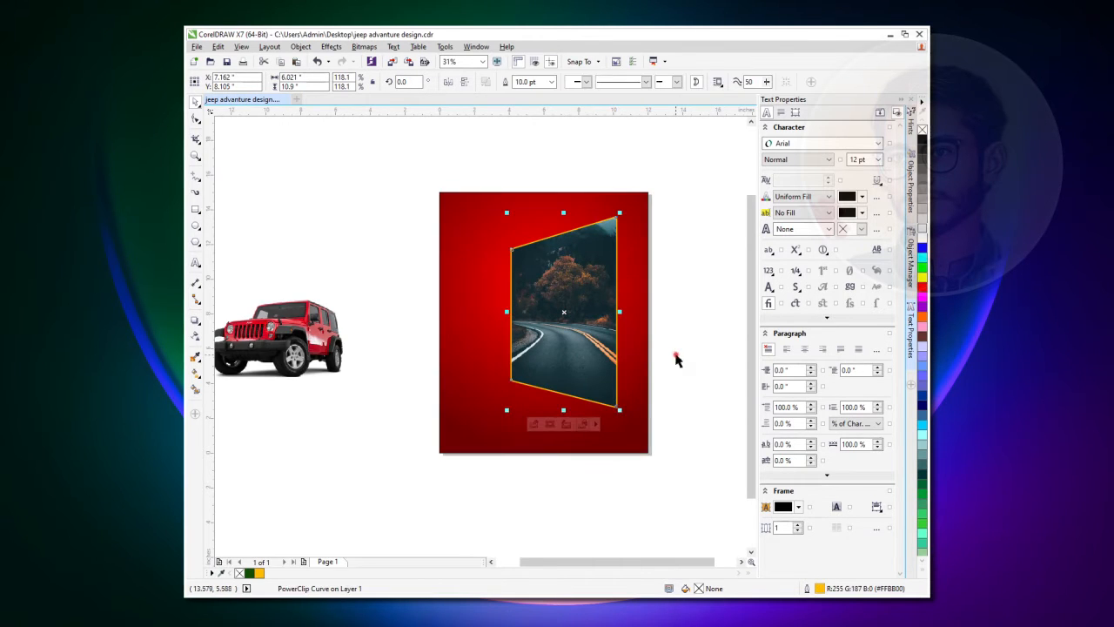
left_click(678, 360)
Place a copy of the photo trapezoid to the left of the original and delete the photo from the copy
scroll(667, 356, "right", 2)
left_click_drag(563, 348, 425, 348)
left_click(407, 430)
key("Delete")
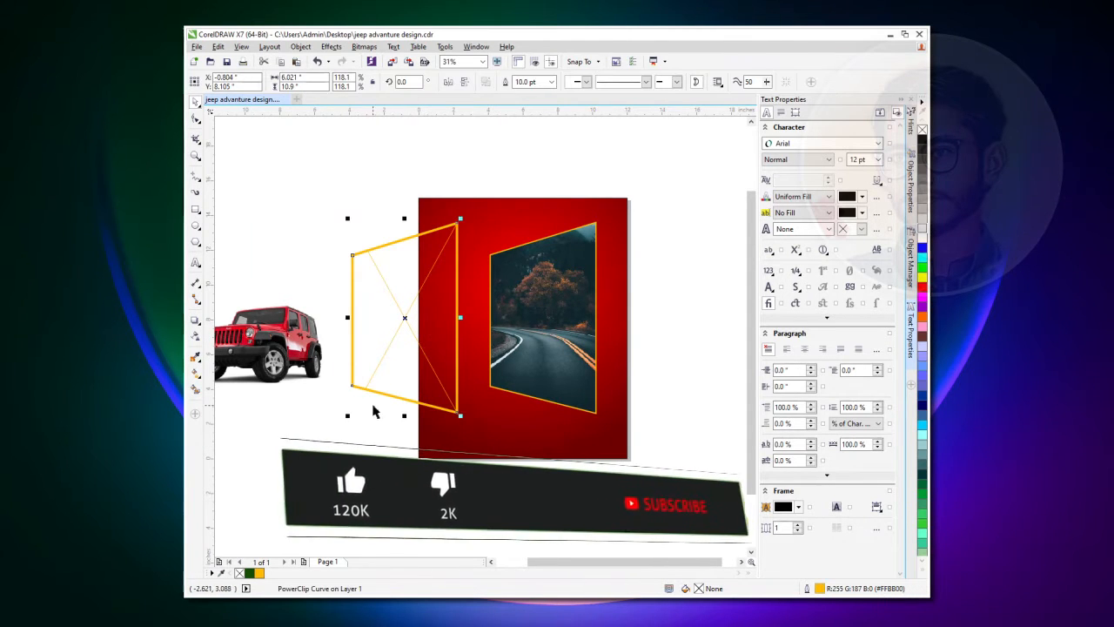
Fill the trapezoid copy with orange-yellow #FFBB00 and convert it to a 300 dpi bitmap
left_click(259, 572)
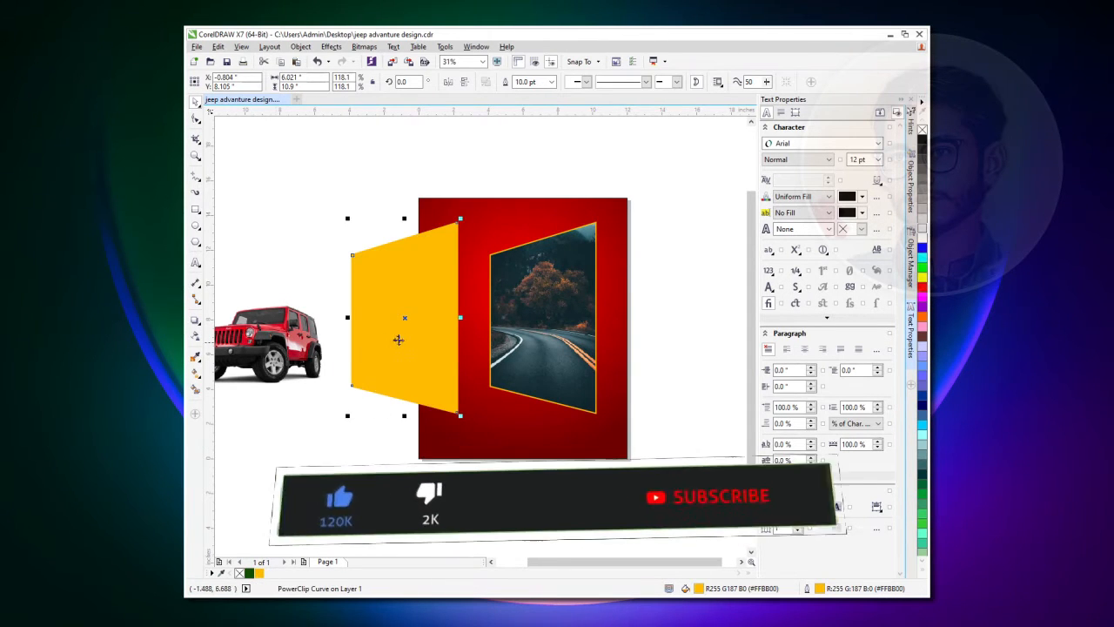
left_click(364, 46)
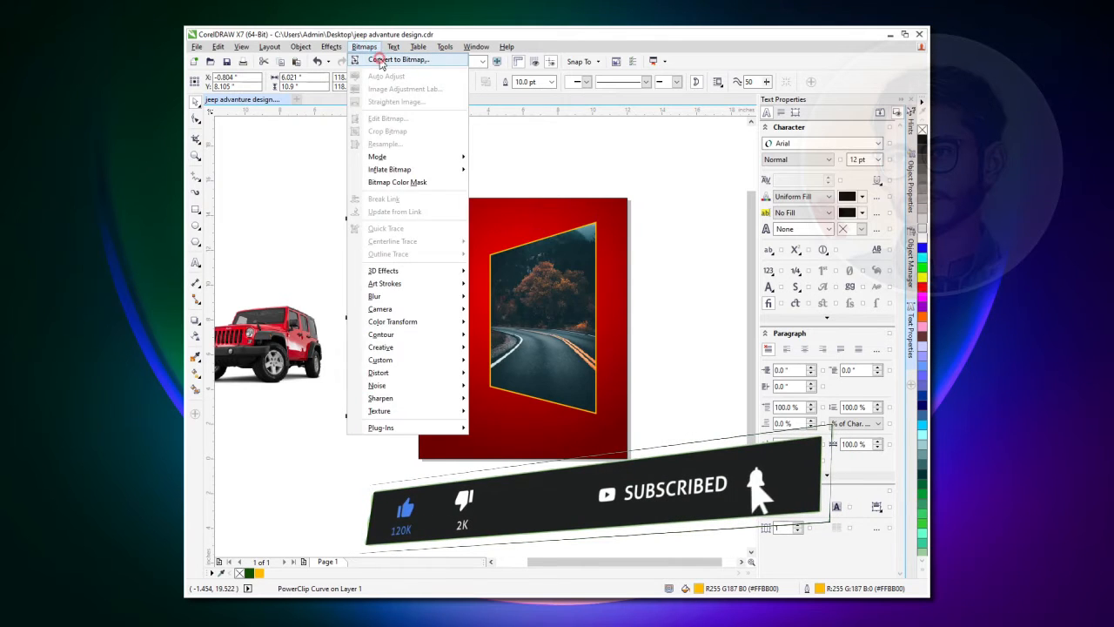
left_click(380, 60)
left_click(524, 379)
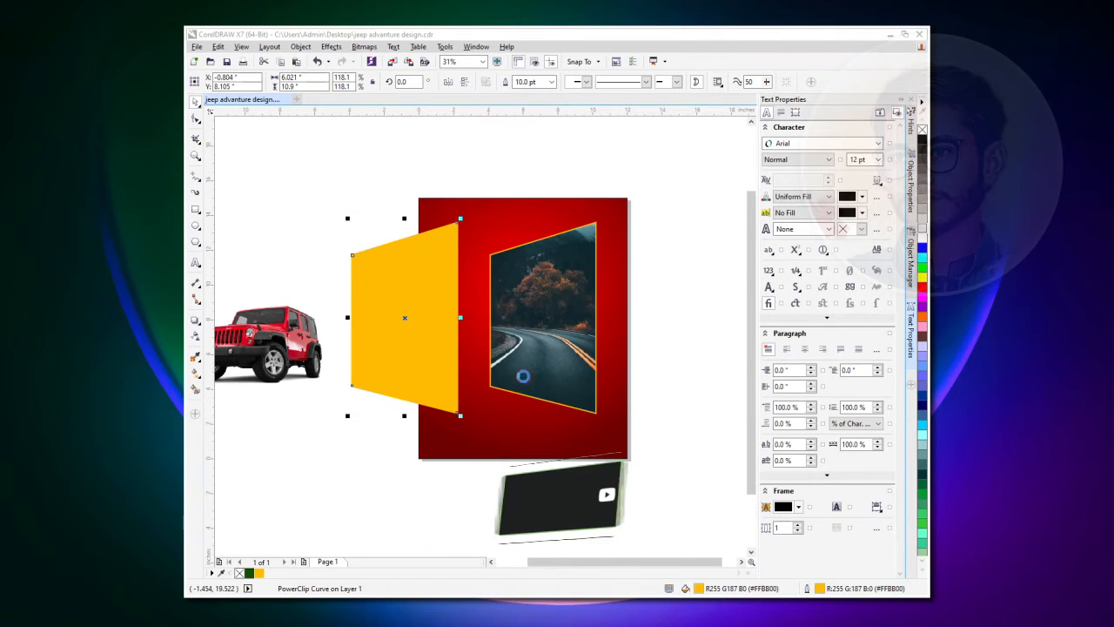
Apply a Gaussian Blur of about 62 pixels to the orange-yellow trapezoid bitmap
left_click(362, 47)
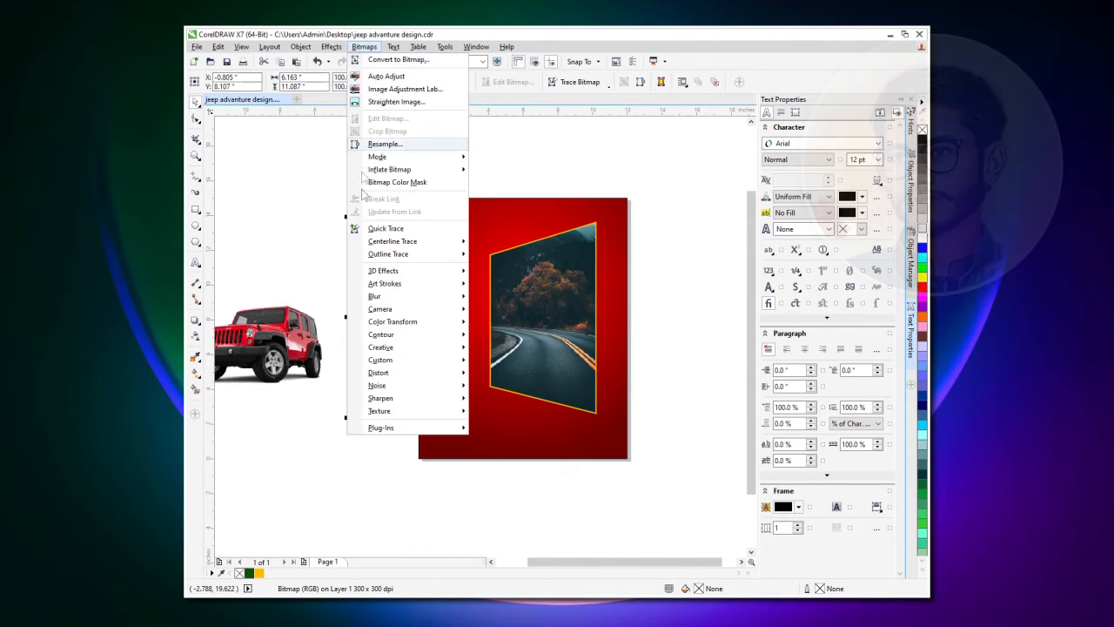
mouse_move(373, 296)
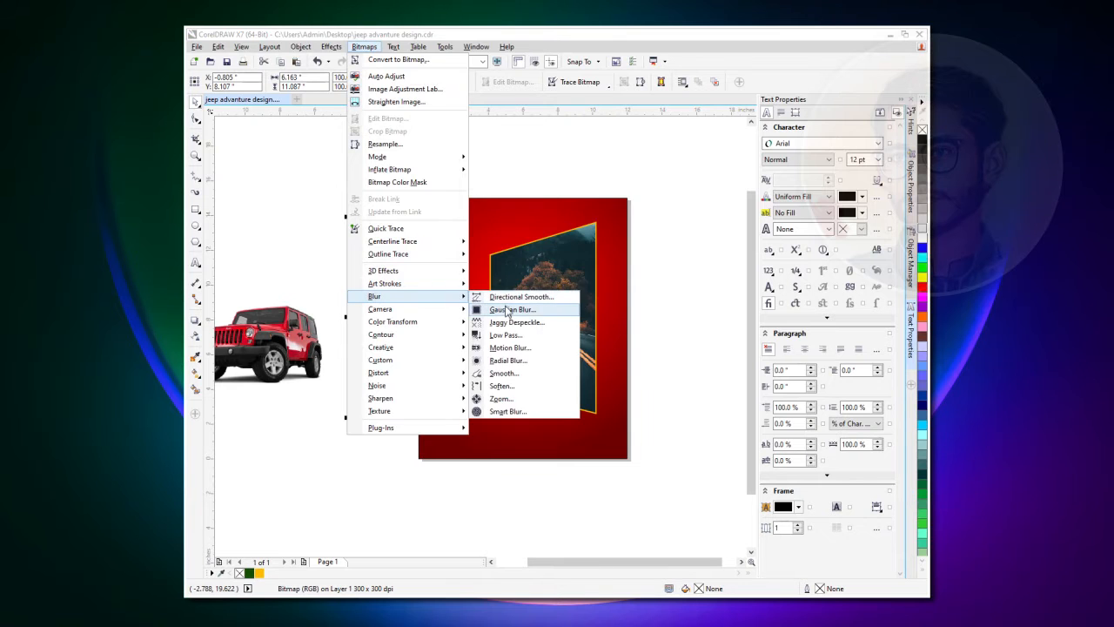
left_click(507, 310)
left_click_drag(503, 306, 520, 310)
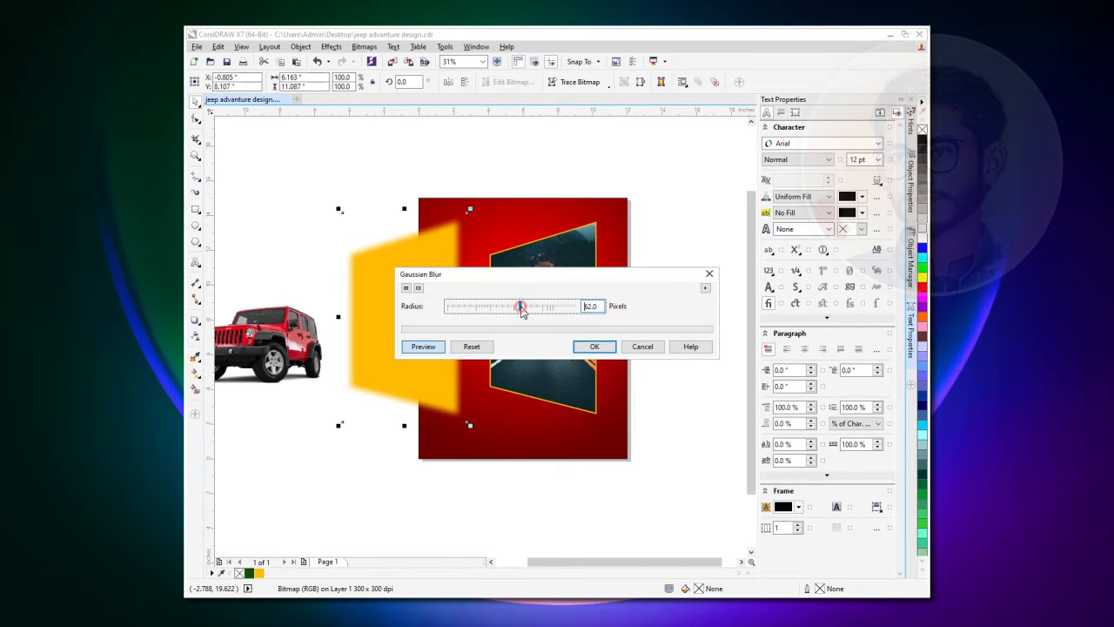
left_click(591, 346)
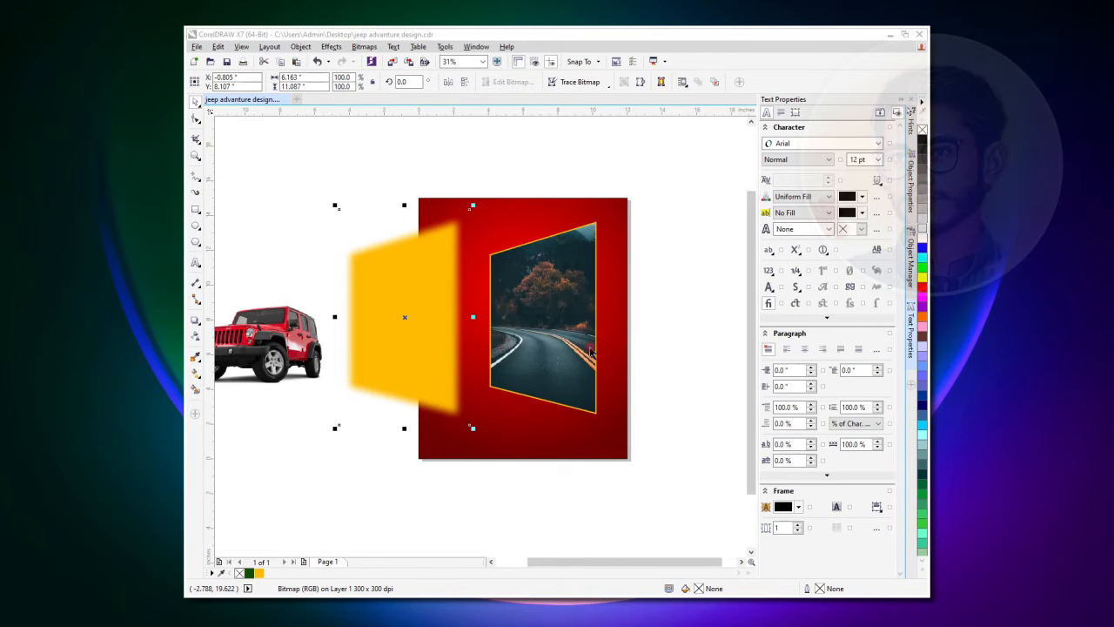
Centre the blurred yellow bitmap on the road photo trapezoid and place it directly behind the photo as a glow
left_click(576, 353, "shift")
key("c")
left_click(668, 320)
left_click(582, 330)
key("ctrl+Page_Down")
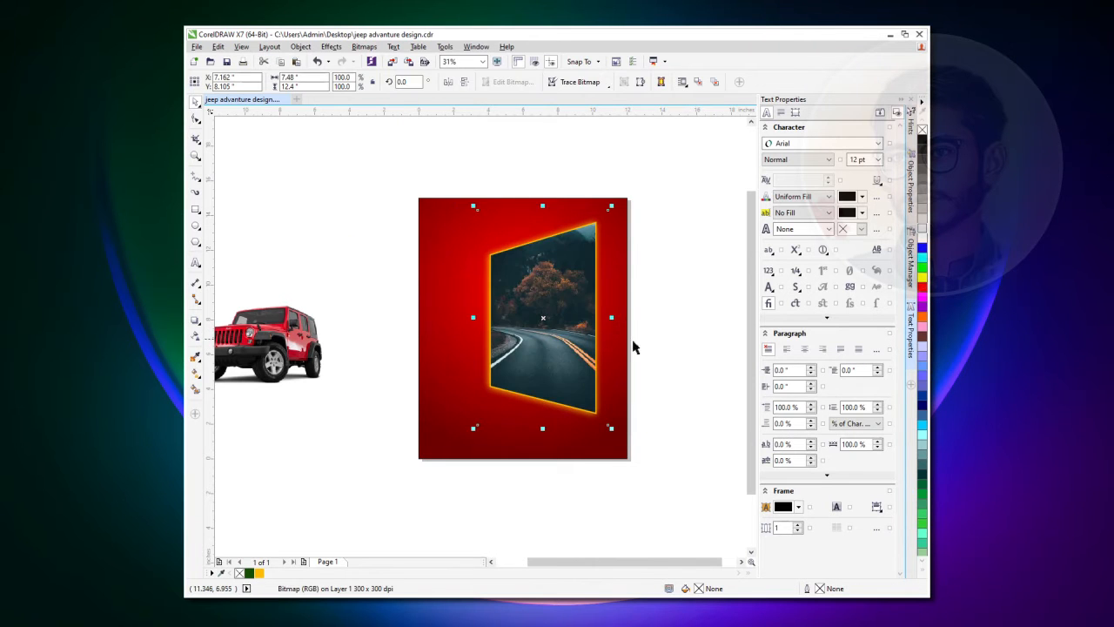
left_click(658, 339)
Place the jeep image over the lower part of the road photo and enlarge it to about 10.78 by 7.6 inches
left_click_drag(309, 362, 570, 383)
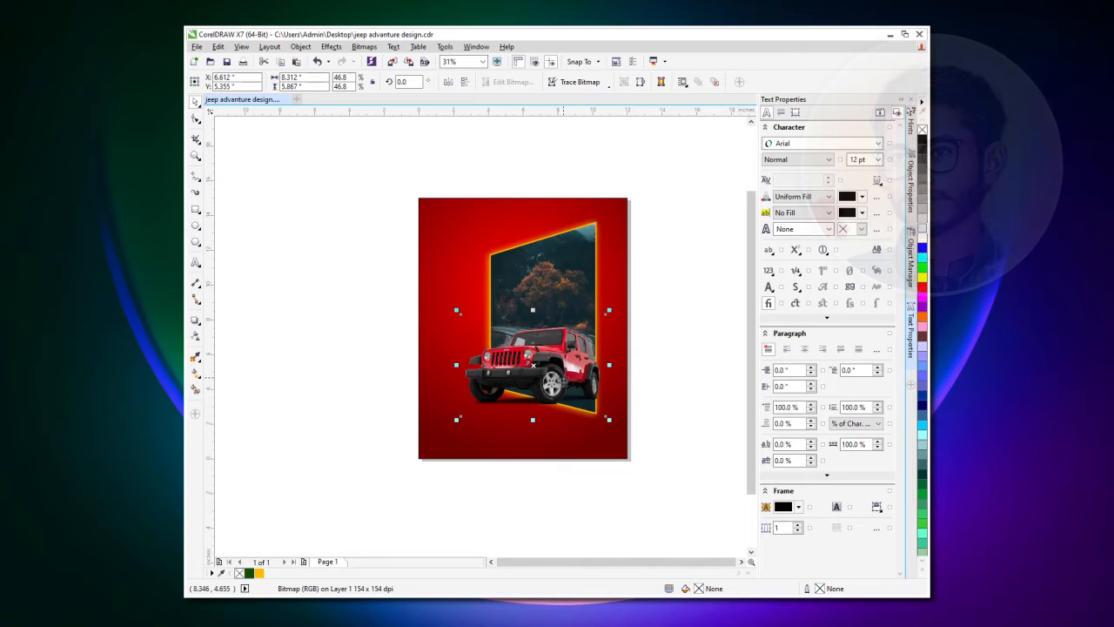
left_click_drag(609, 311, 635, 293)
left_click_drag(568, 357, 548, 372)
key("Escape")
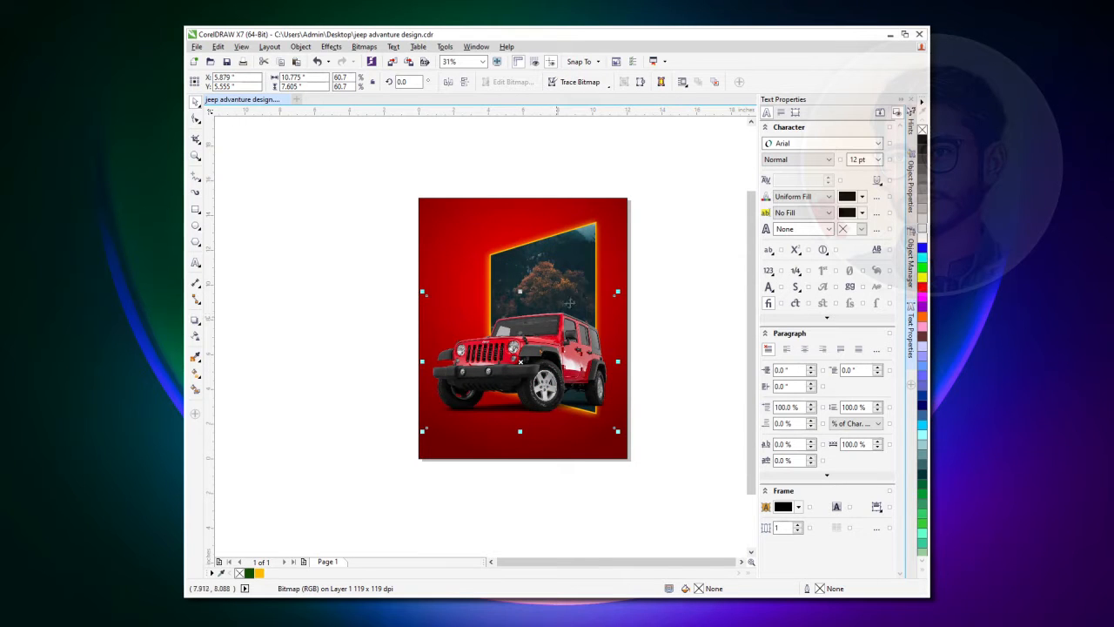
Group the road photo with its glow, enlarge the group to about 8.14 by 13.5 inches and shift it slightly right and down
left_click_drag(680, 187, 454, 451)
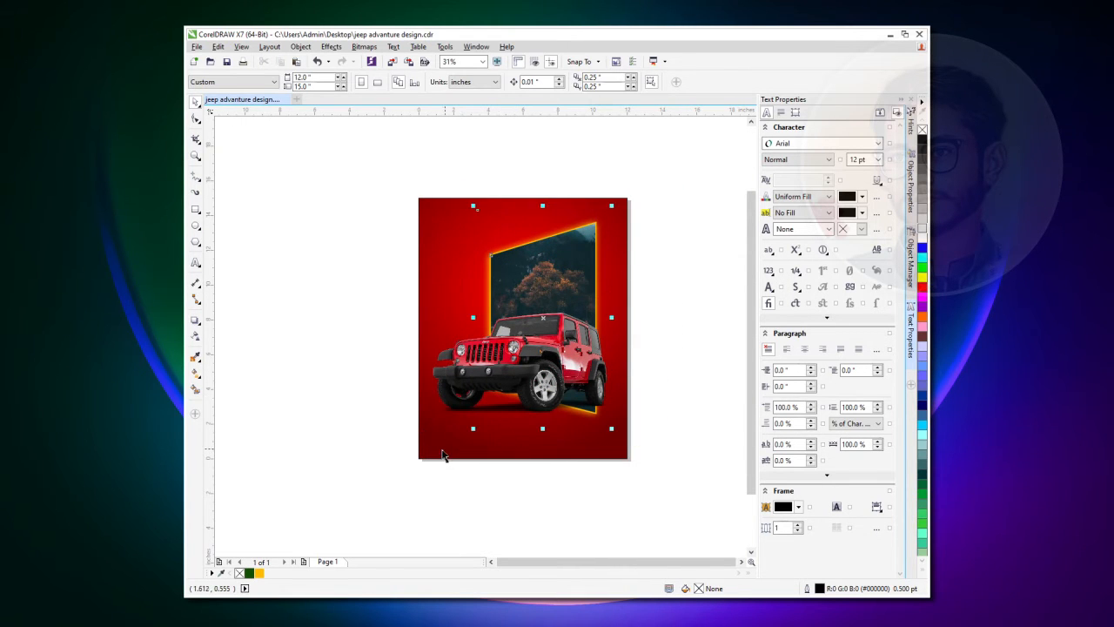
key("ctrl+g")
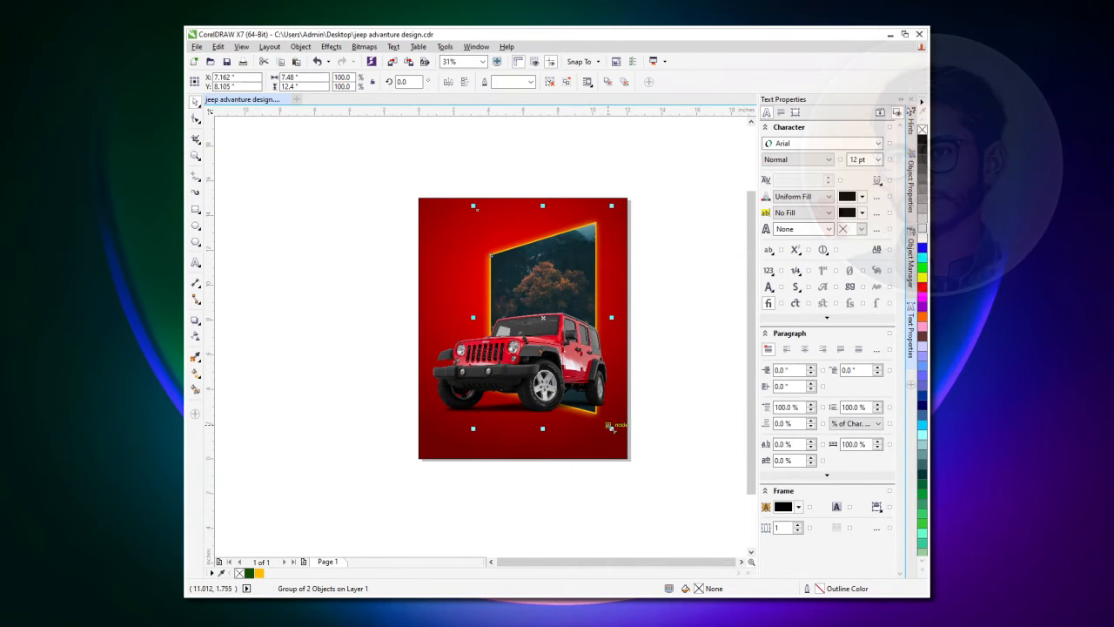
left_click_drag(612, 429, 614, 434)
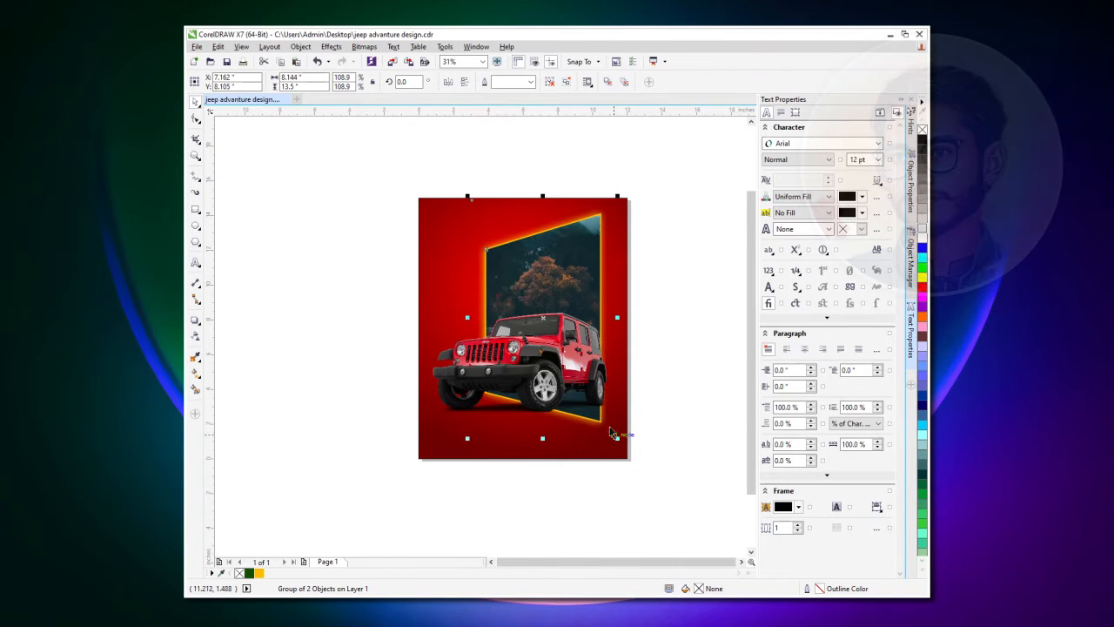
left_click_drag(580, 228, 577, 270)
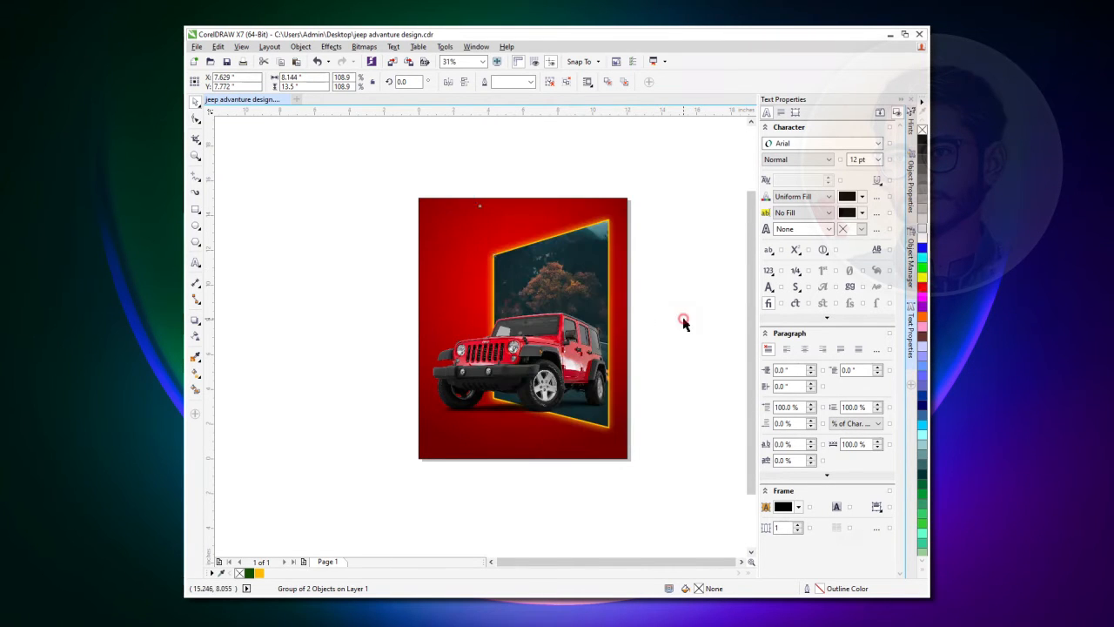
left_click(601, 254, "ctrl")
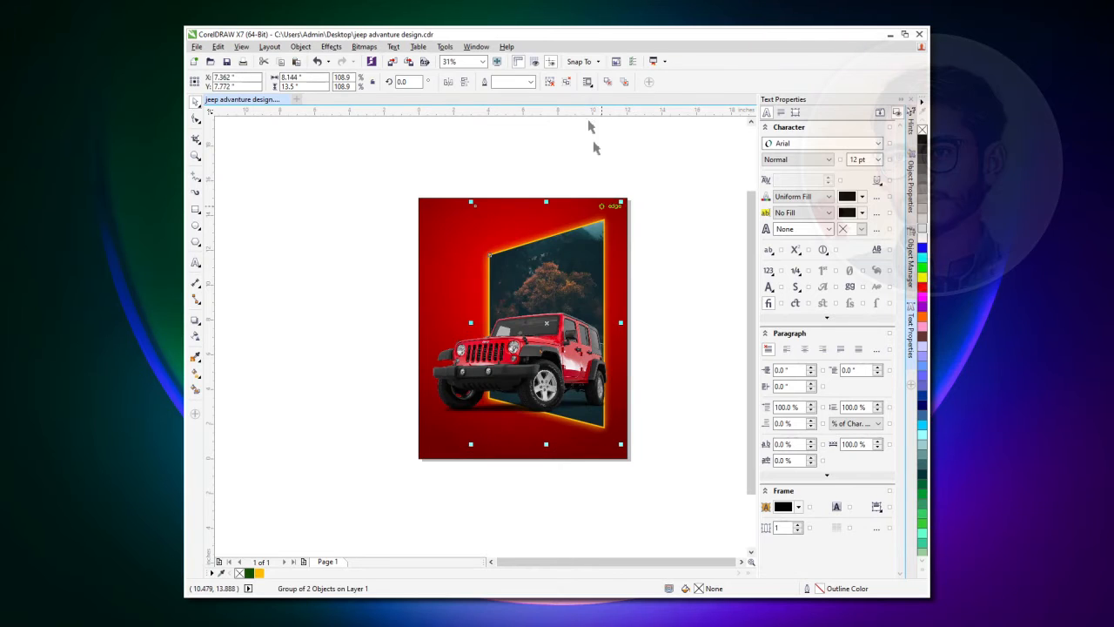
Ungroup the road photo and its glow, and move the jeep slightly lower and to the right on the poster
left_click(552, 82)
left_click(592, 199)
left_click_drag(543, 349, 537, 389)
left_click(708, 360)
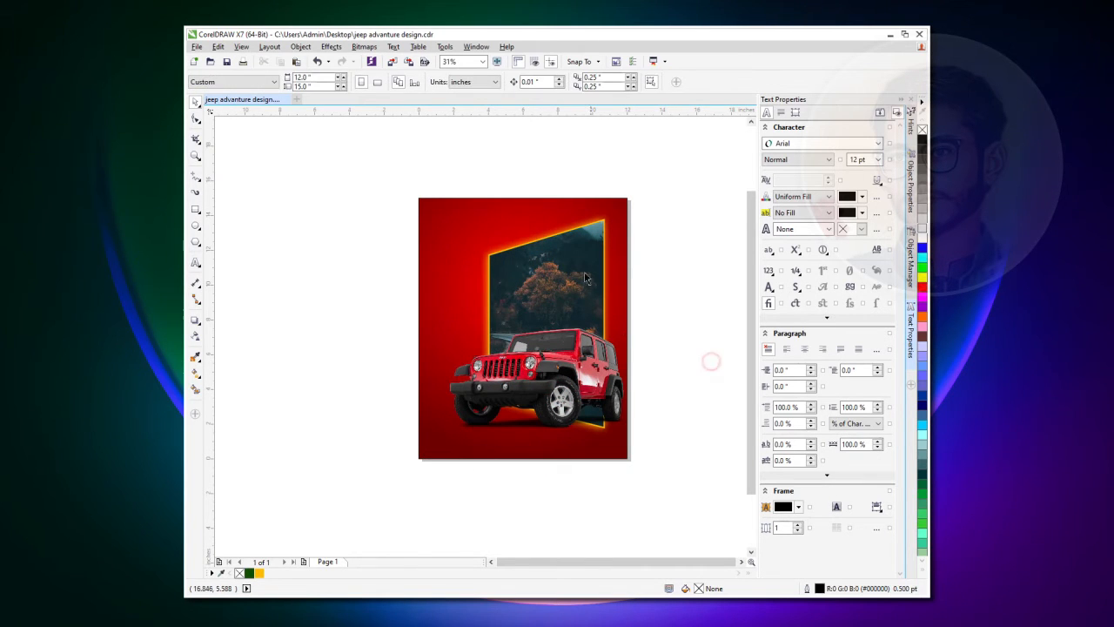
Intersect the photo trapezoid with the jeep to create a separate jeep piece inside the frame, checking it by moving it aside and back
left_click(589, 256)
left_click(621, 397, "shift")
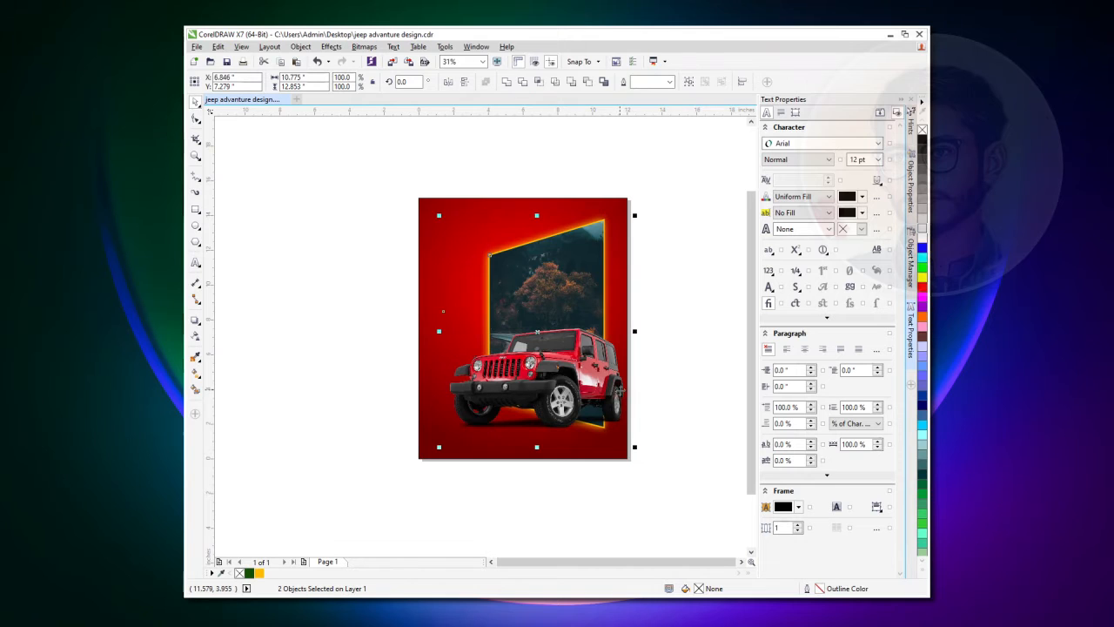
left_click(541, 83)
left_click(653, 368)
left_click_drag(581, 350, 422, 350)
key("ctrl+z")
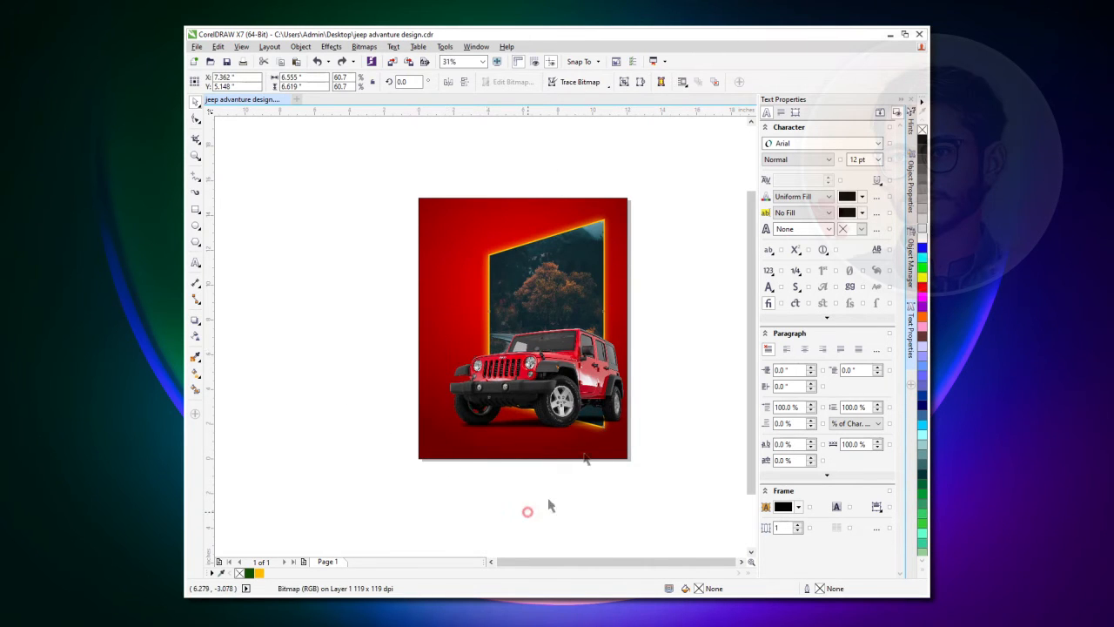
Reshape the original jeep bitmap's right edge inward with the Shape tool so its rear no longer extends beyond the frame's right side
left_click(625, 401)
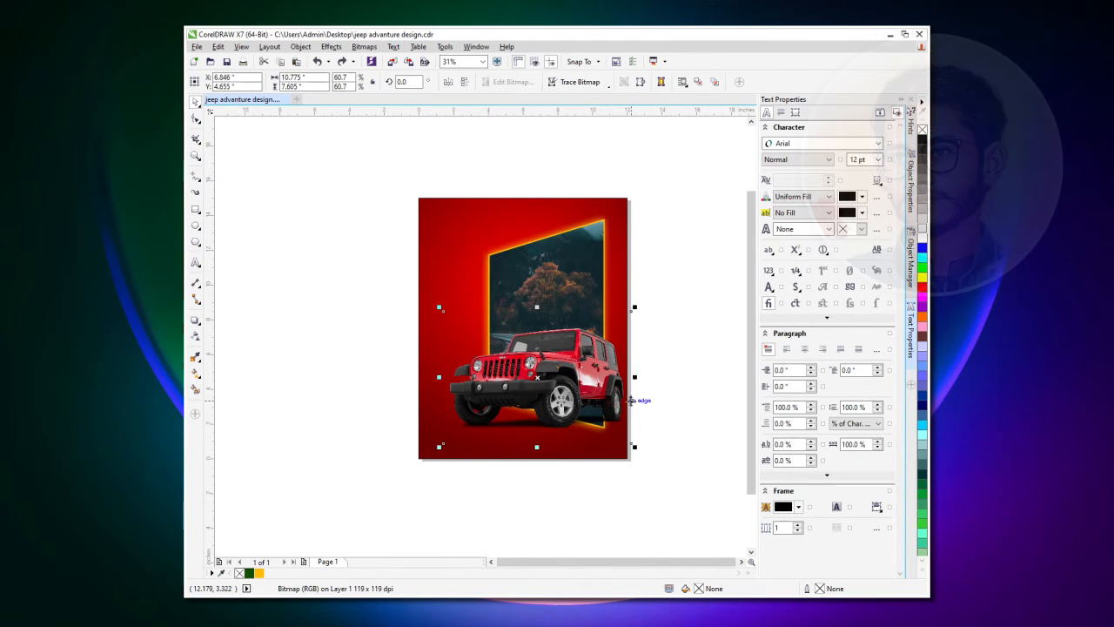
left_click(195, 121)
left_click_drag(630, 310, 564, 311)
scroll(633, 448, "up", 2)
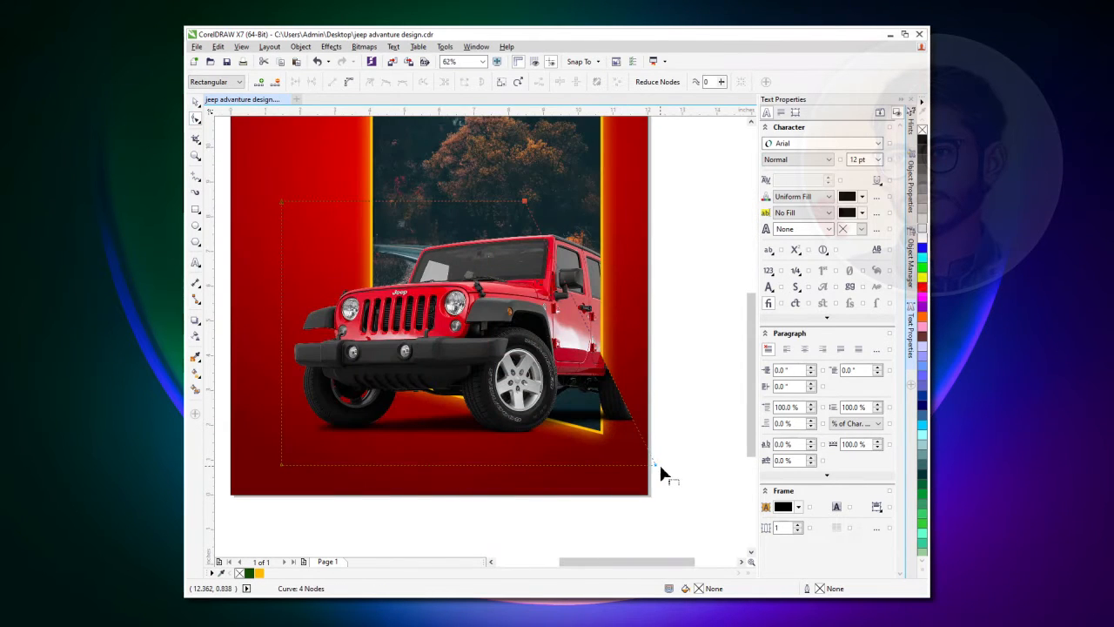
left_click_drag(655, 468, 603, 462)
key("ctrl+z")
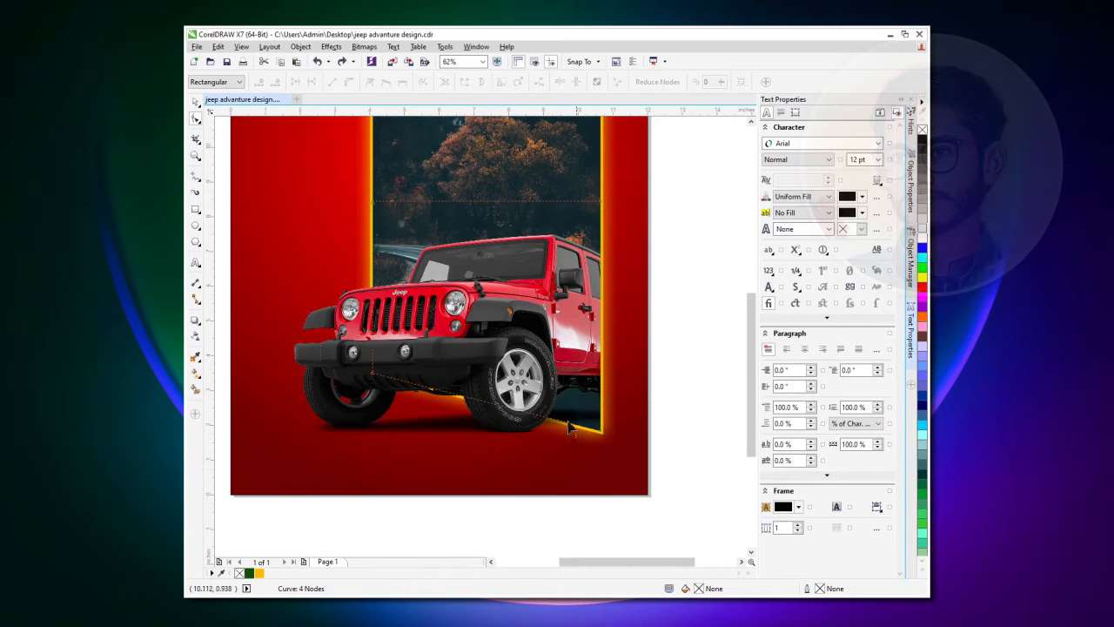
left_click_drag(589, 470, 613, 464)
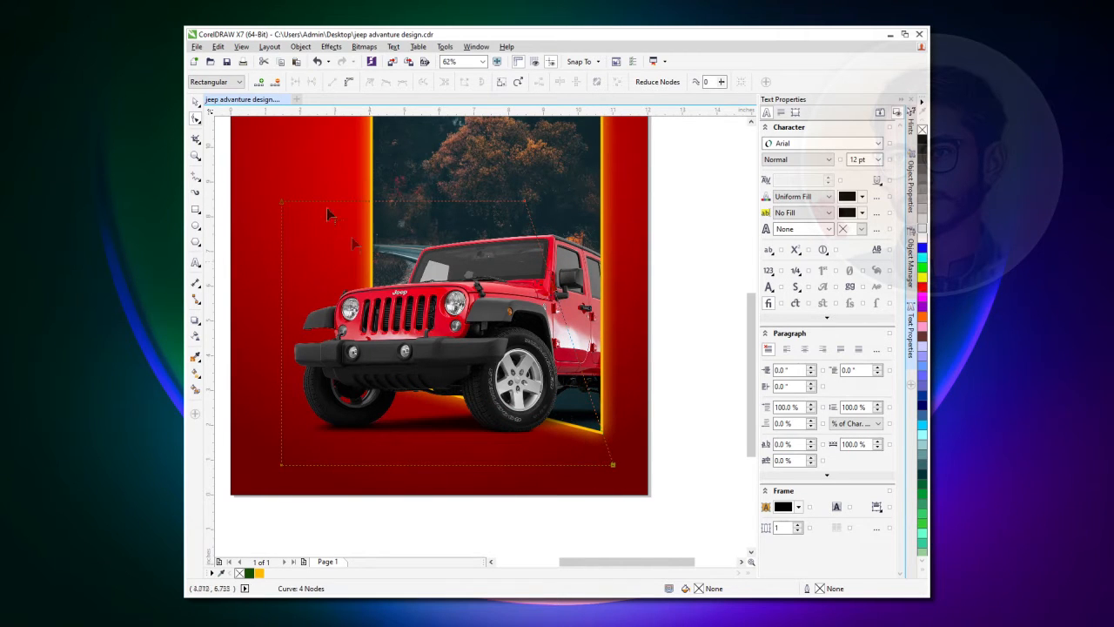
left_click(192, 102)
scroll(524, 374, "down", 2)
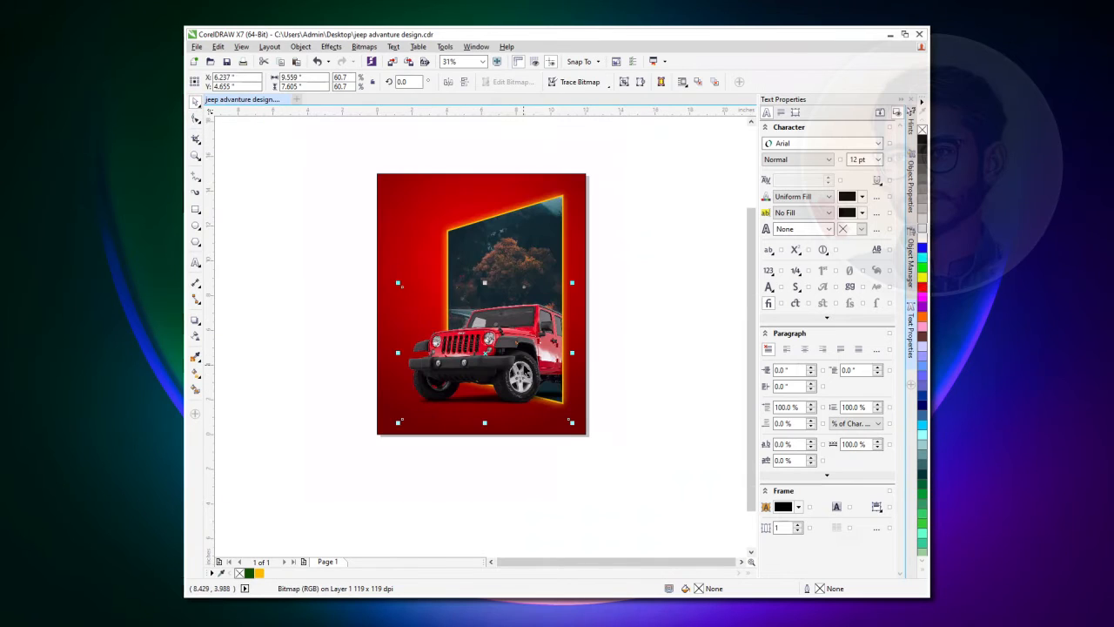
left_click(612, 363)
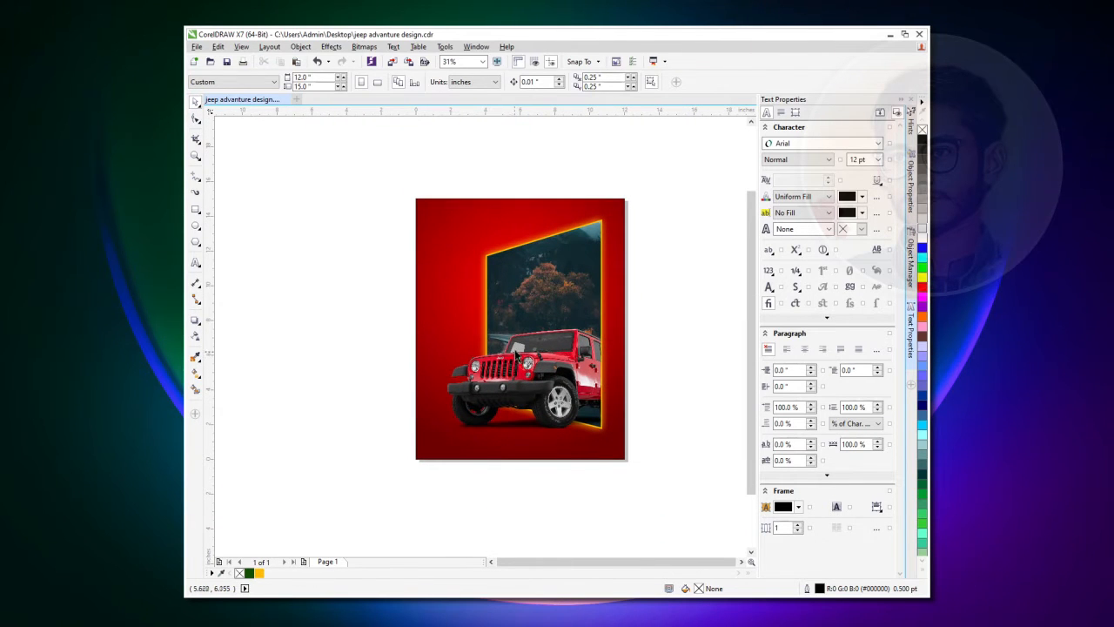
Add the artistic text JEEP left of the poster at about 142 pt in the Uni Sans Heavy Italic CAPS font
left_click(197, 263)
left_click(327, 249)
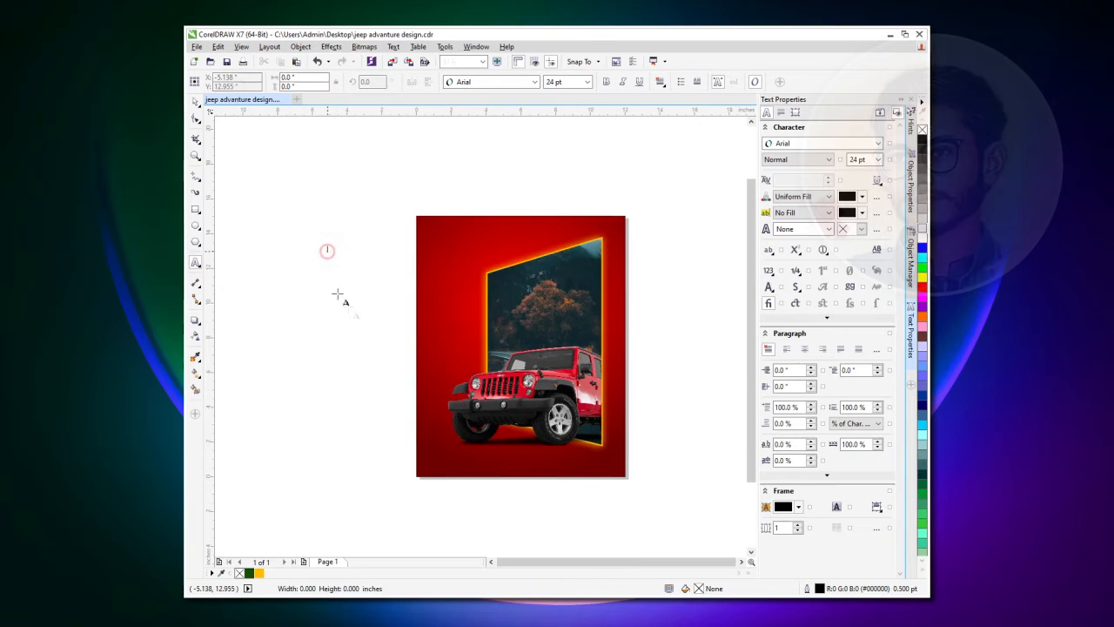
type("JEEP")
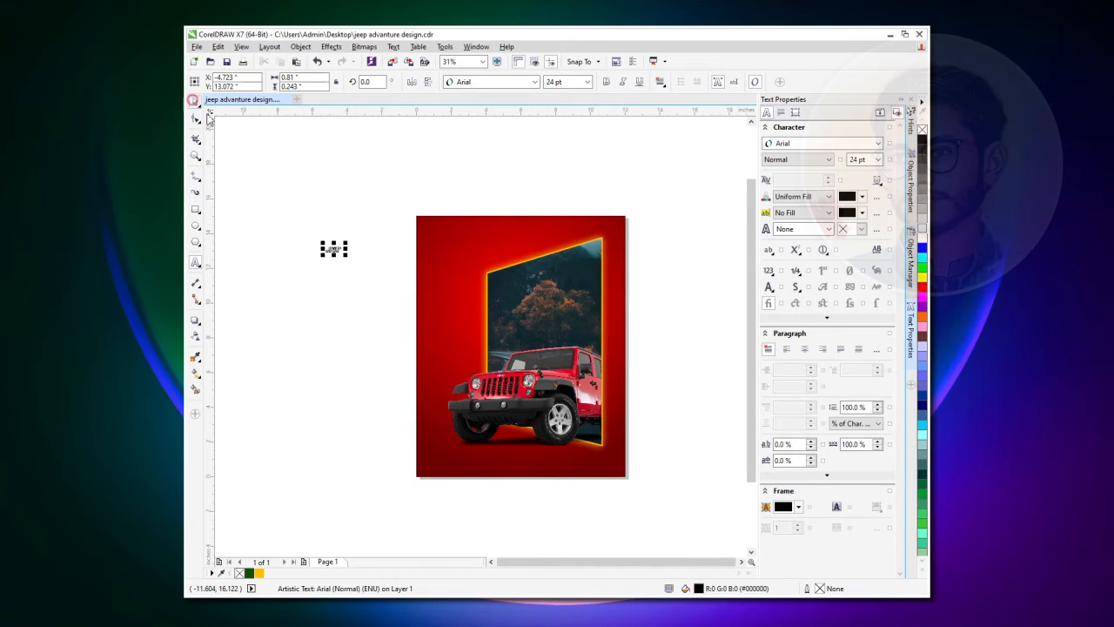
left_click_drag(347, 255, 418, 335)
left_click(534, 83)
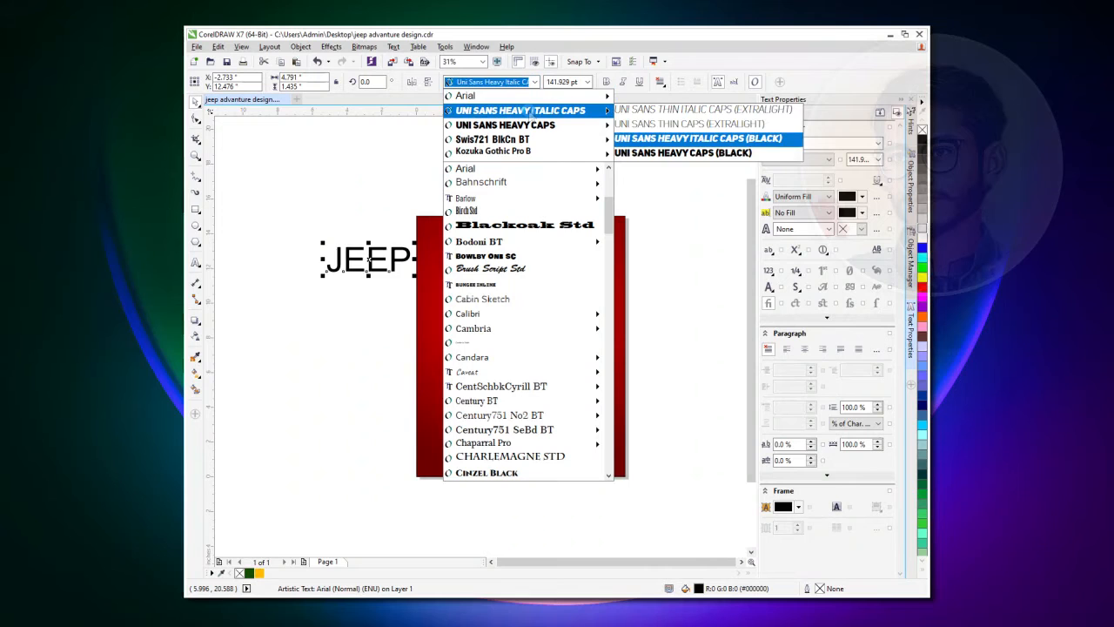
left_click(528, 109)
Enlarge the JEEP text to about 184 pt and place it at the poster's top, overlapping the photo's upper-left corner
left_click_drag(415, 244, 526, 263)
left_click(365, 281)
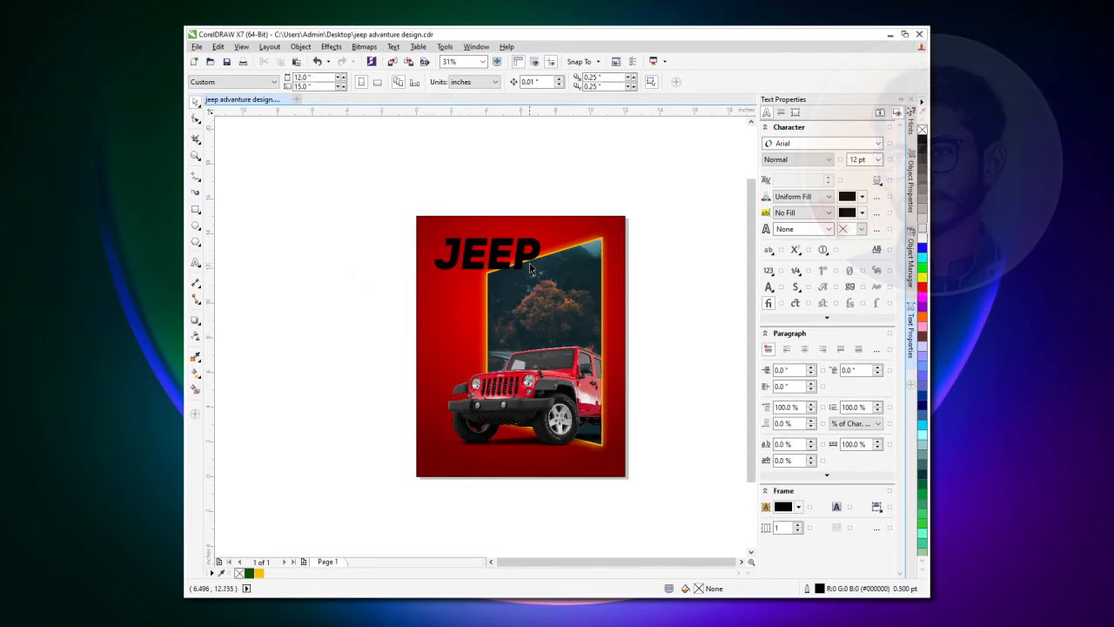
left_click(516, 264)
left_click_drag(507, 277, 502, 285)
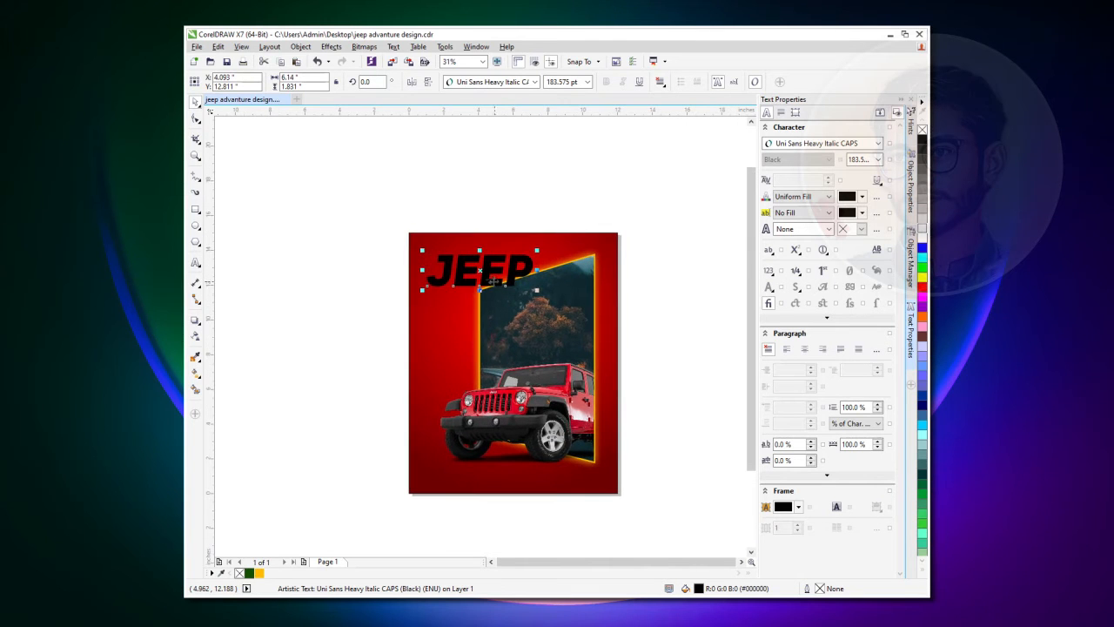
Give the JEEP text a vertical linear fountain fill with orange-yellow #FFB300 as its lower colour
left_click(199, 374)
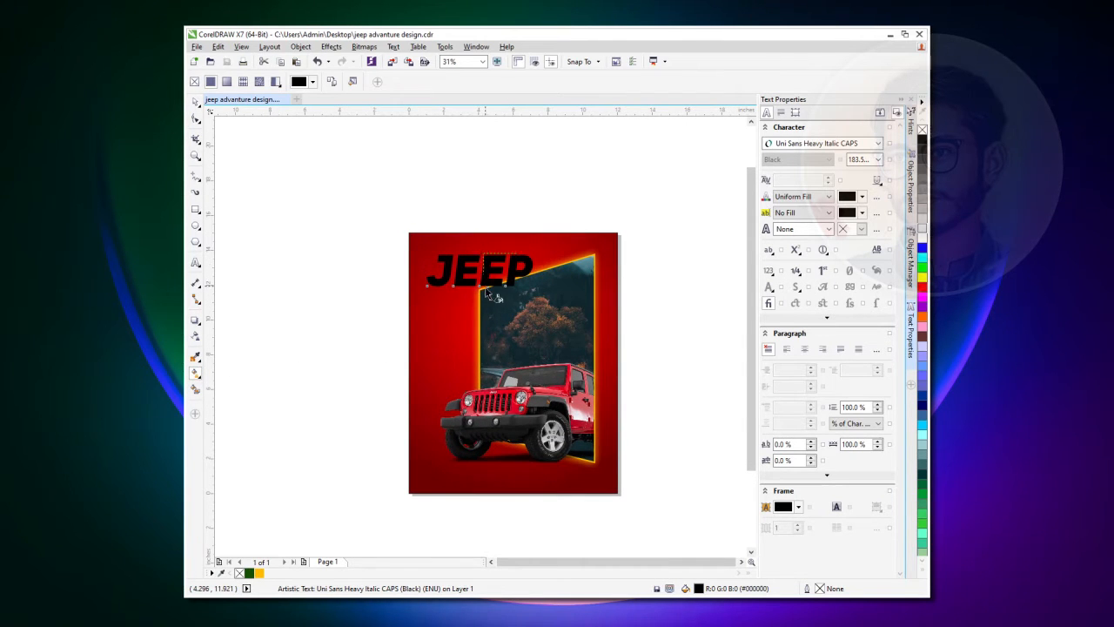
left_click_drag(483, 253, 516, 253)
left_click(510, 283)
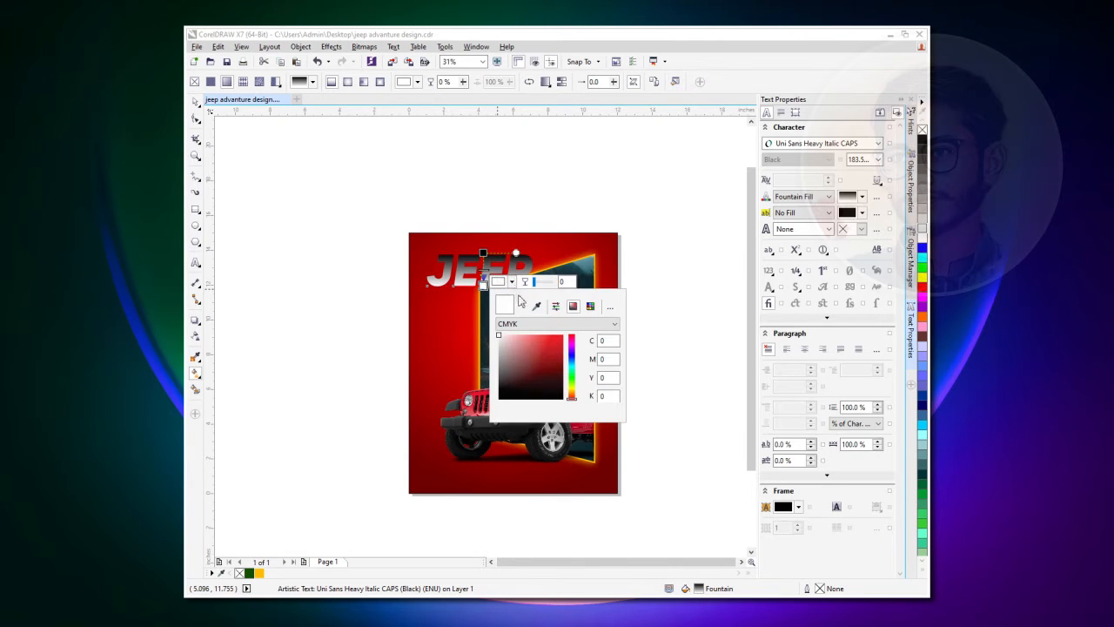
left_click(535, 323)
left_click(505, 353)
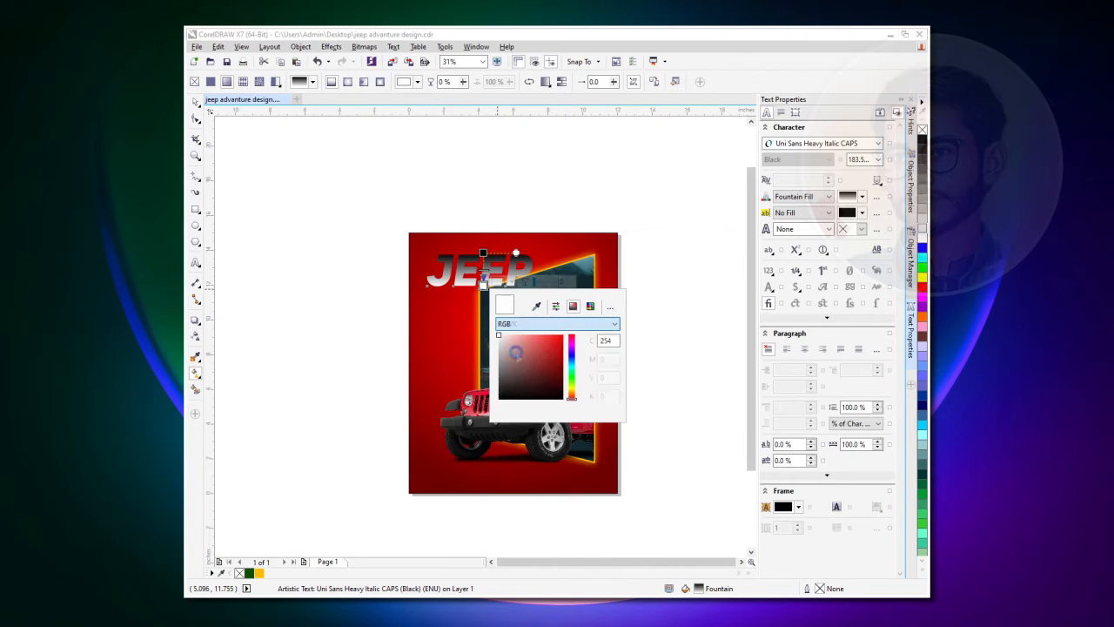
left_click(572, 395)
left_click_drag(574, 402, 572, 388)
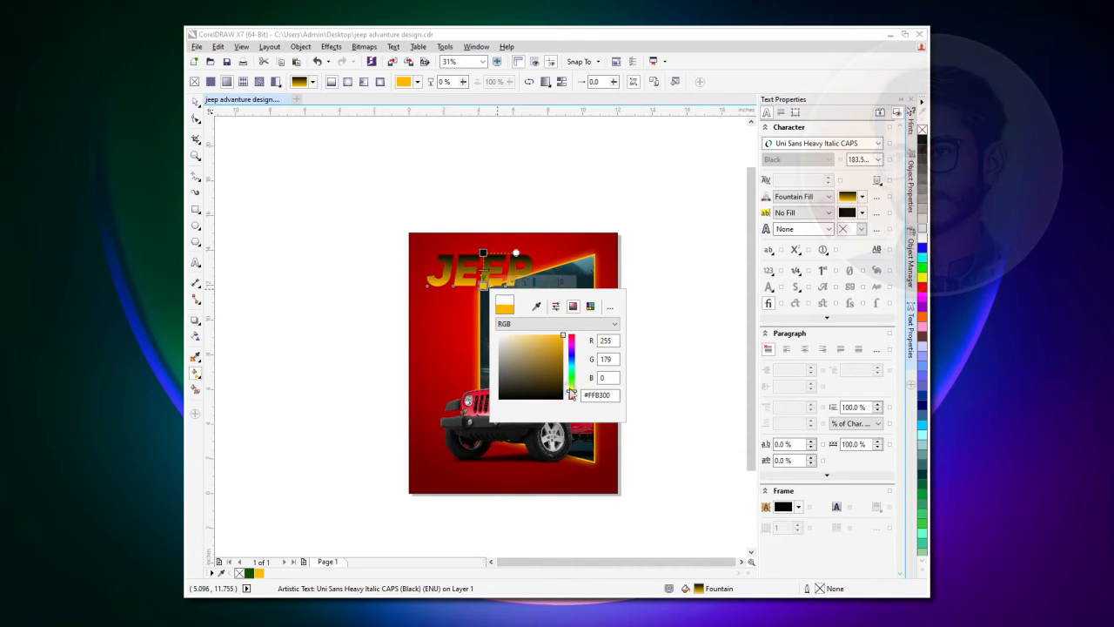
Set the upper colour of the JEEP text's gradient to bright yellow
left_click(514, 252)
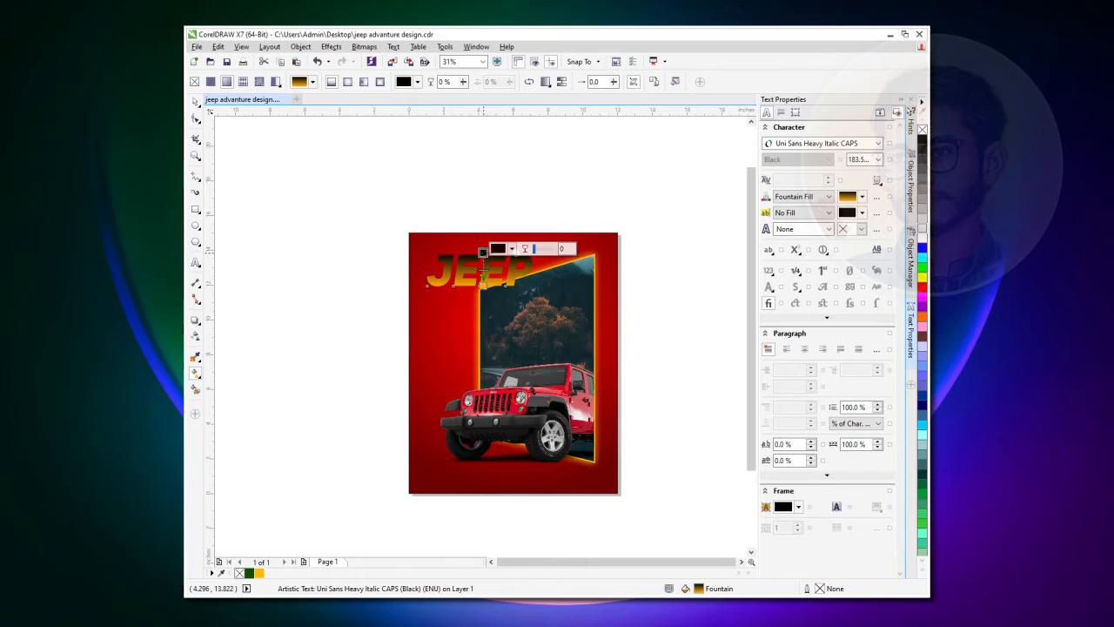
left_click(513, 250)
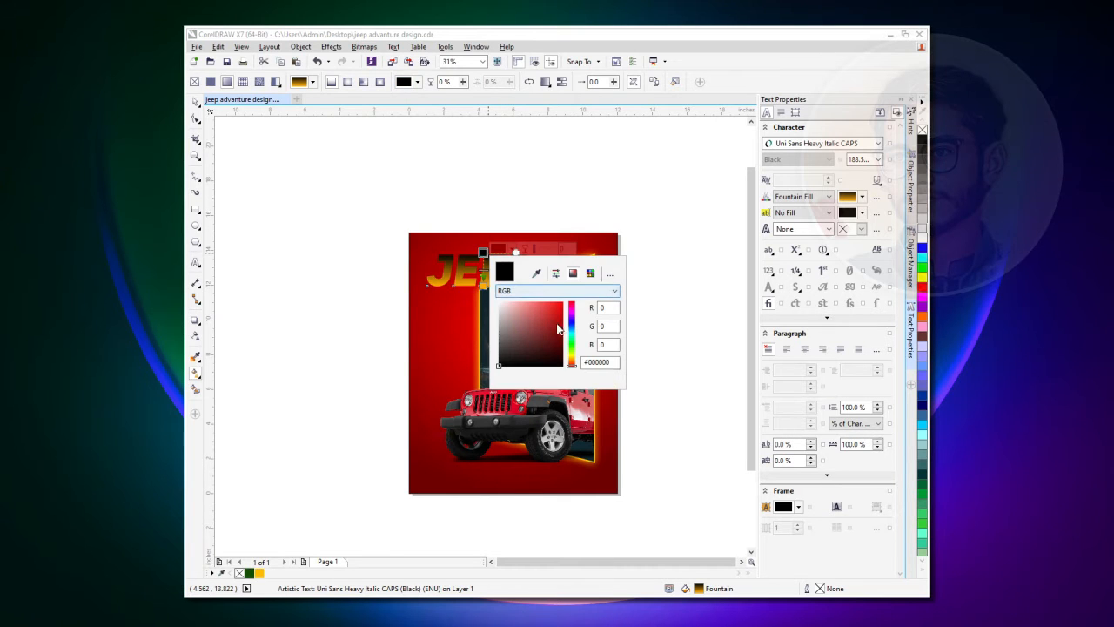
left_click_drag(575, 365, 576, 363)
left_click(461, 275)
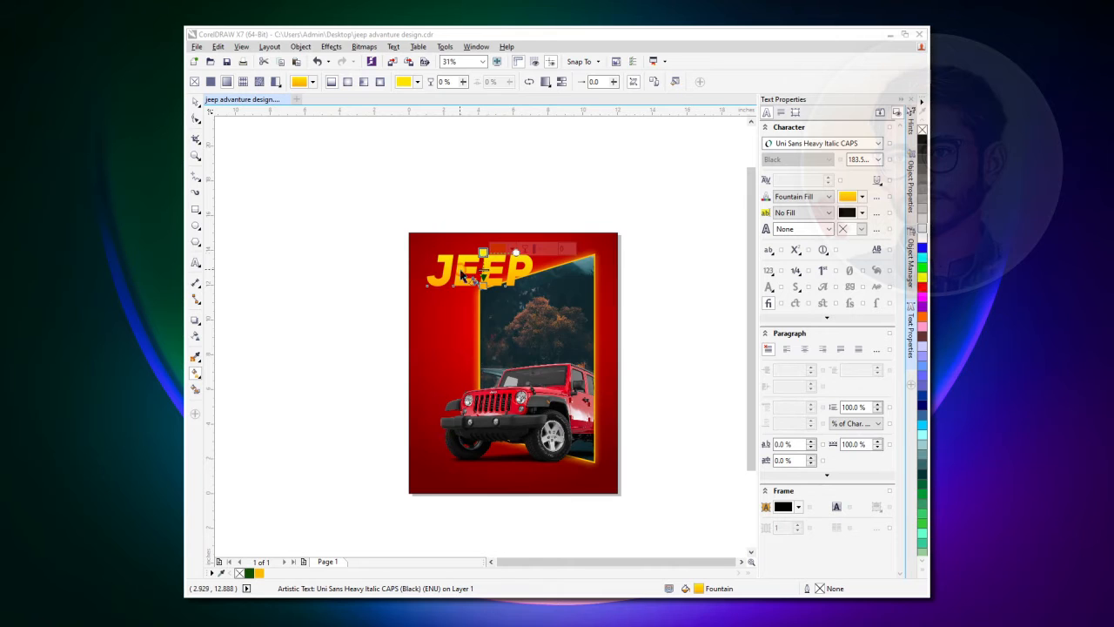
left_click(195, 103)
left_click(231, 158)
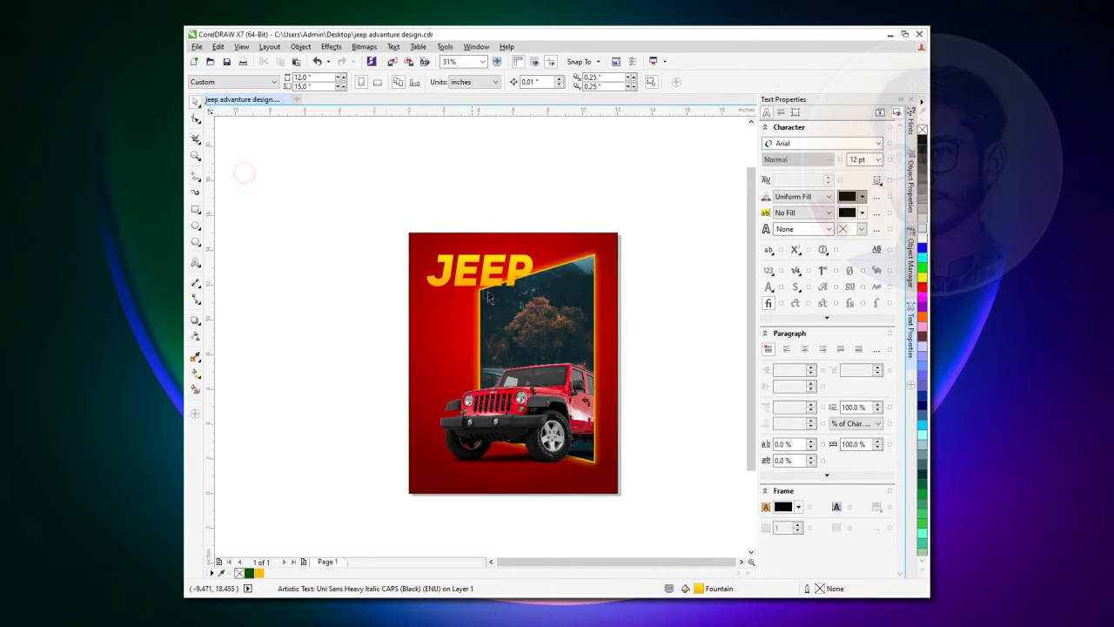
Duplicate the JEEP text below itself, change the copy to ADVENTURE and scale it to about 97.5 pt
left_click_drag(492, 276, 489, 322)
right_click(489, 323)
double_click(489, 322)
key("ctrl+a")
type("ADVENTURE")
left_click(193, 104)
left_click_drag(685, 339, 564, 323)
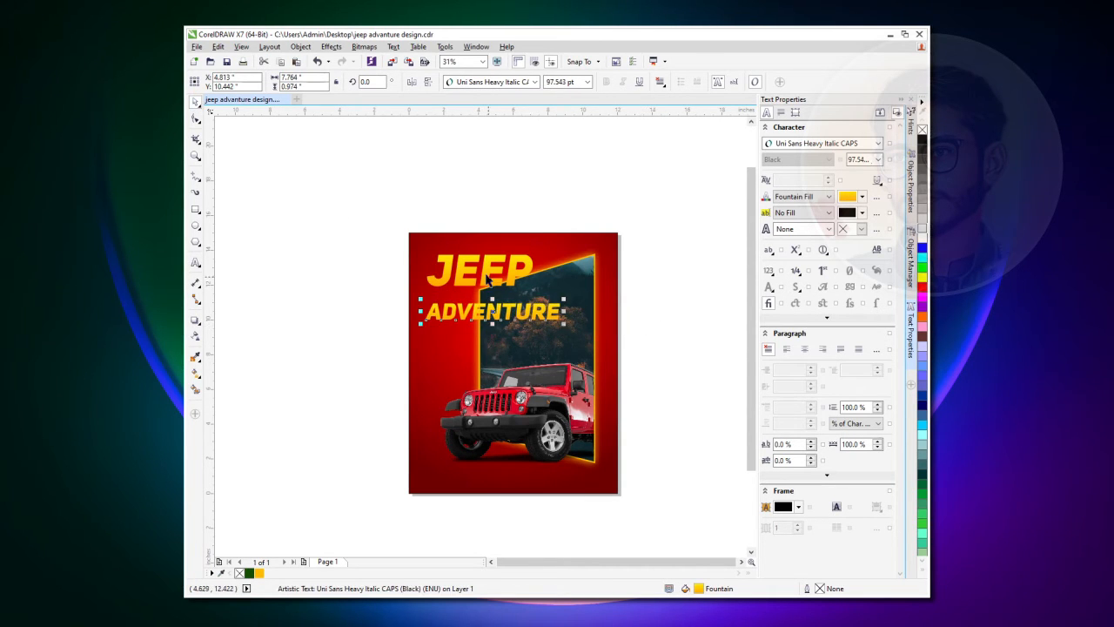
Tighten the gap between JEEP and ADVENTURE, then scale both title lines together to about 8.43 in wide near the poster's top
left_click_drag(487, 277, 484, 283)
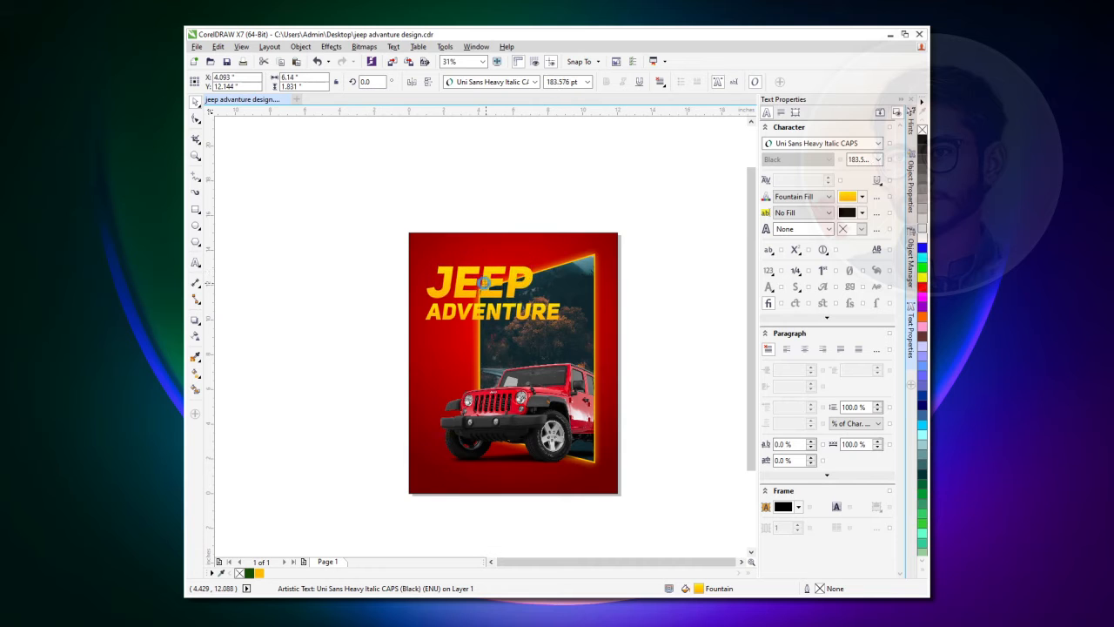
left_click(496, 218)
left_click(528, 291)
left_click(533, 318, "shift")
left_click_drag(533, 319, 533, 344)
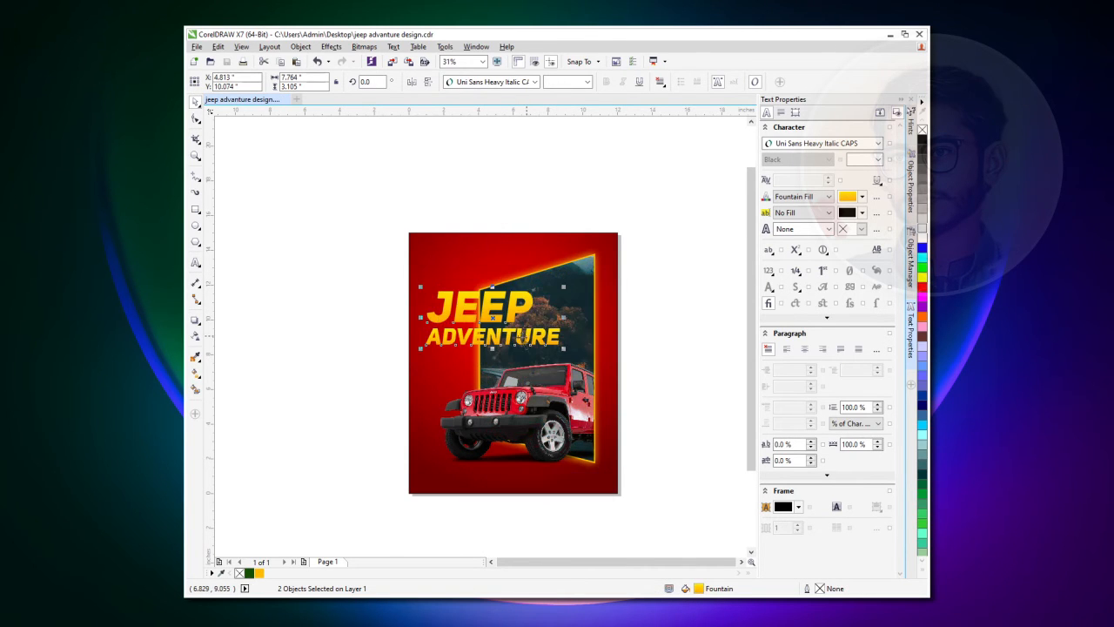
left_click_drag(566, 286, 530, 265)
Duplicate both title lines slightly down and to the right, fill the copy black and place it behind the yellow text as a shadow
scroll(485, 278, "up", 2)
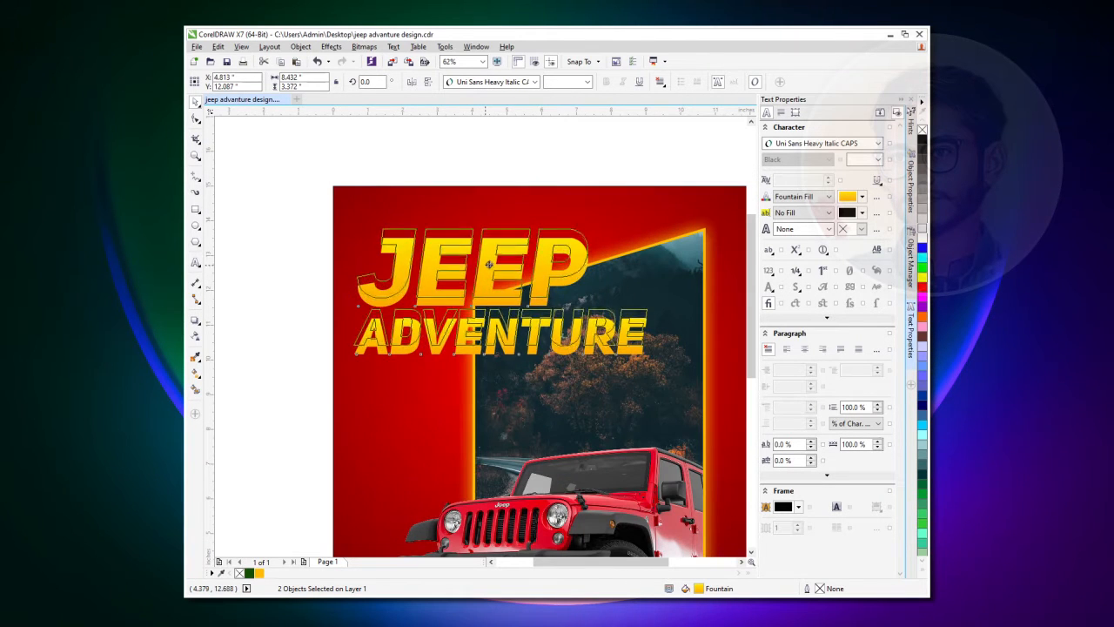
scroll(487, 272, "up", 2)
left_click_drag(475, 231, 477, 234)
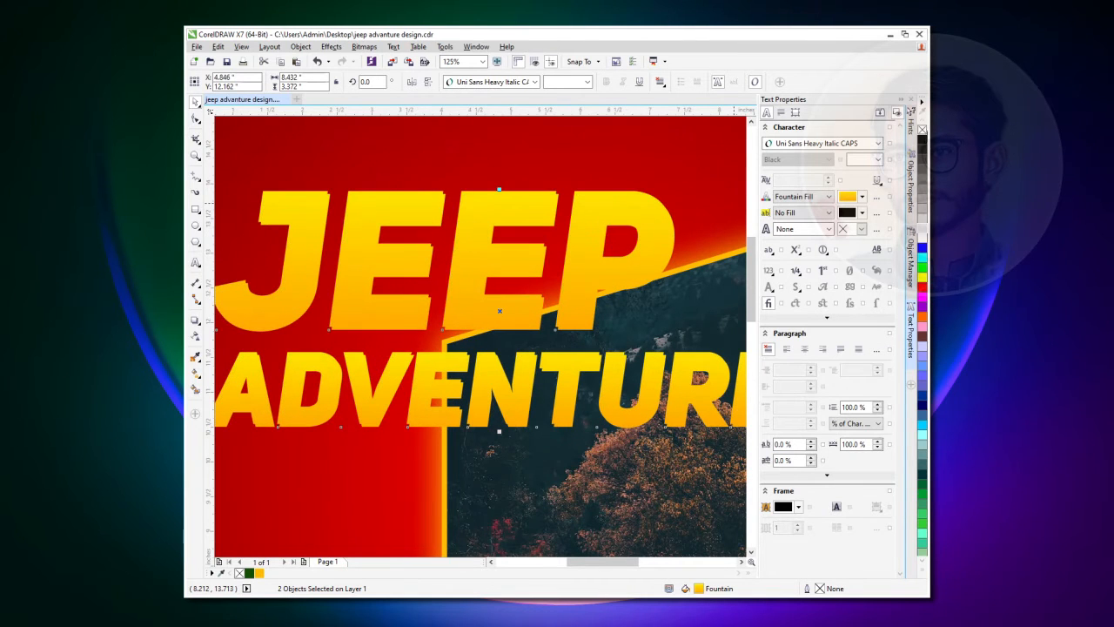
left_click(922, 139)
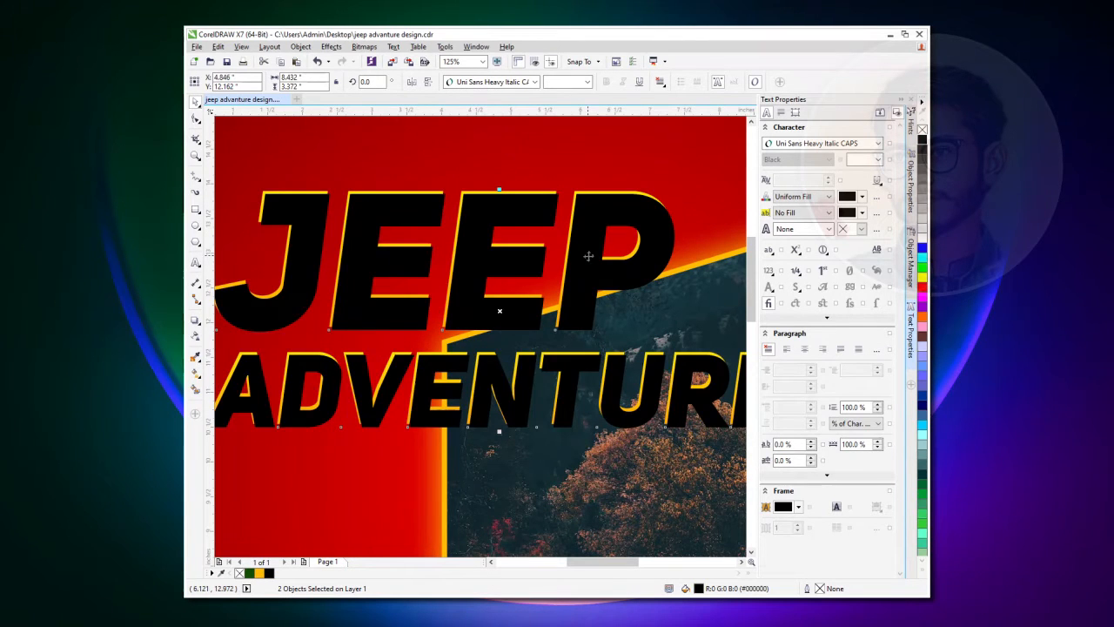
key("ctrl+z")
scroll(550, 296, "down", 4)
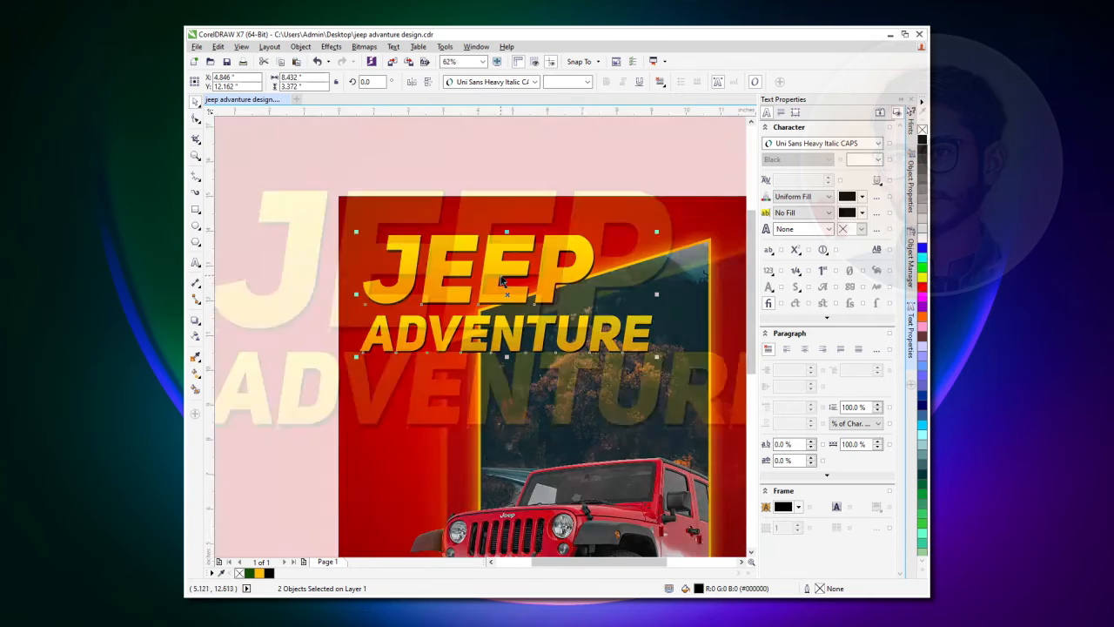
left_click(659, 341)
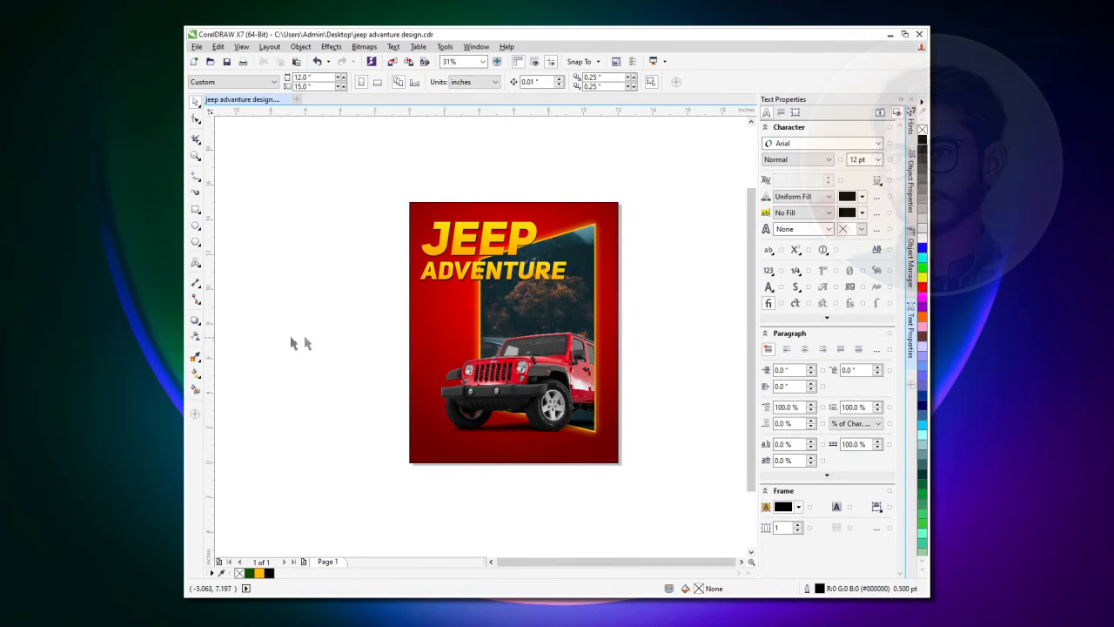
Copy the ADVENTURE text to the poster's bottom and change the copy to ENTER TO WIN ADVENTURE TODAY
left_click_drag(464, 279, 471, 451)
double_click(471, 452)
key("ctrl+a")
type("ENTER TO WIN ADVENTURE TODAY")
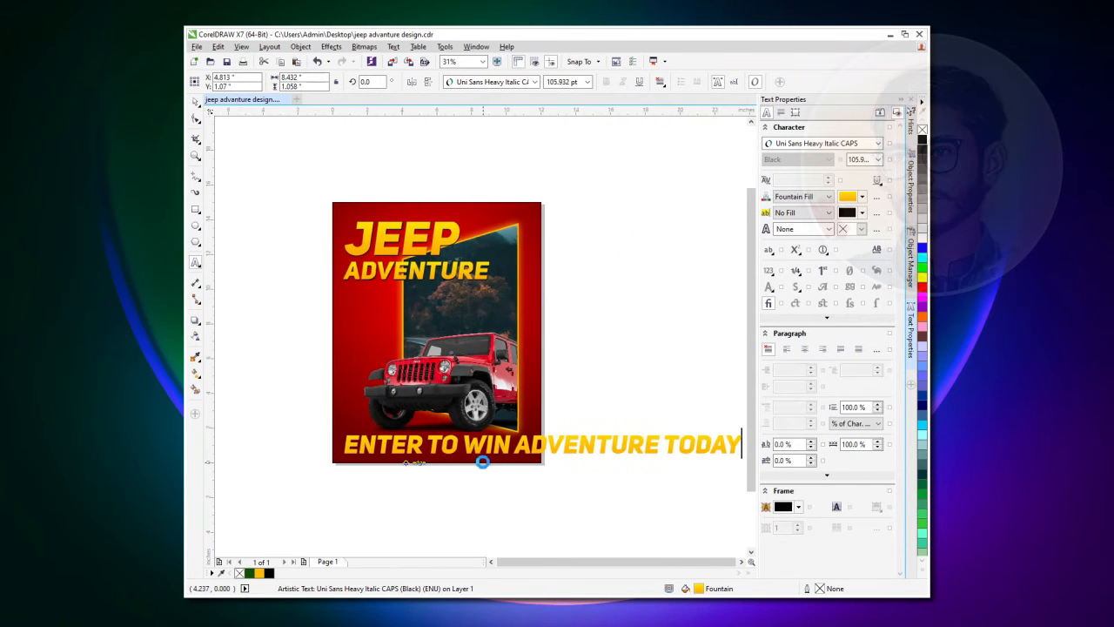
left_click(196, 101)
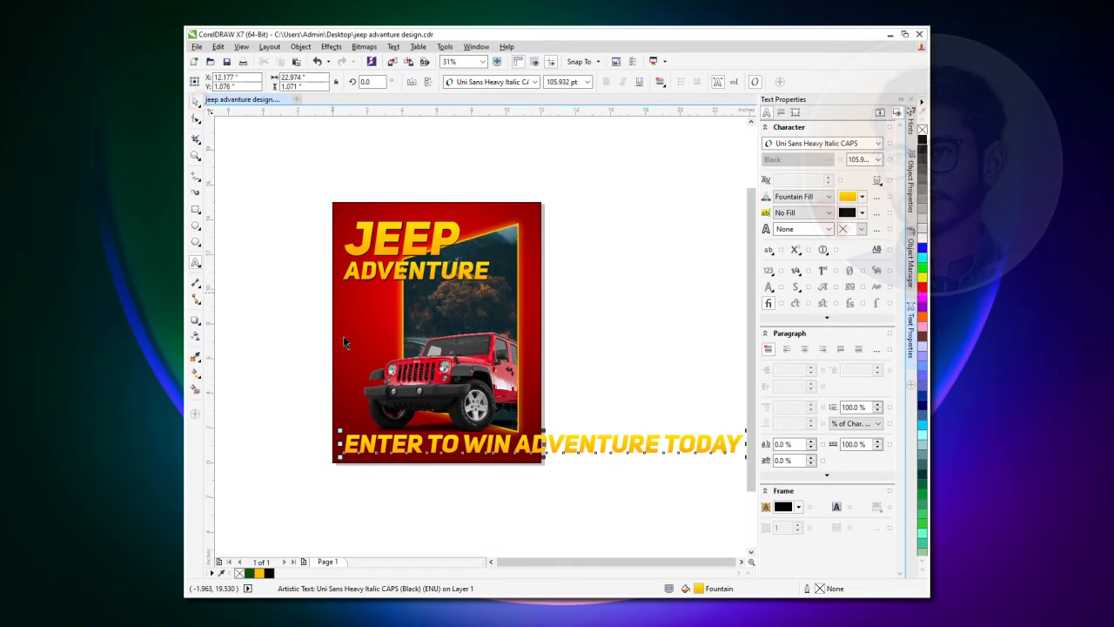
Scale the ENTER TO WIN ADVENTURE TODAY line to about 30.8 pt and place it centrally below the jeep
left_click_drag(340, 430, 375, 446)
key("c")
left_click(413, 519)
left_click(455, 451)
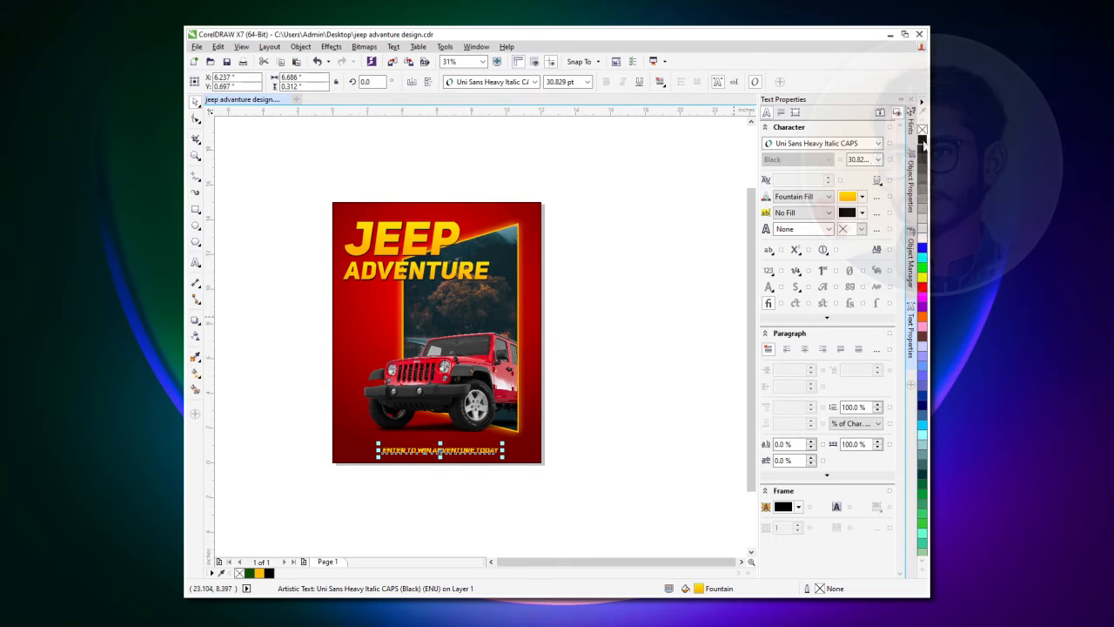
Set the lower colour of the bottom tagline's fountain fill to grey #B8B8B8
scroll(446, 444, "up", 5)
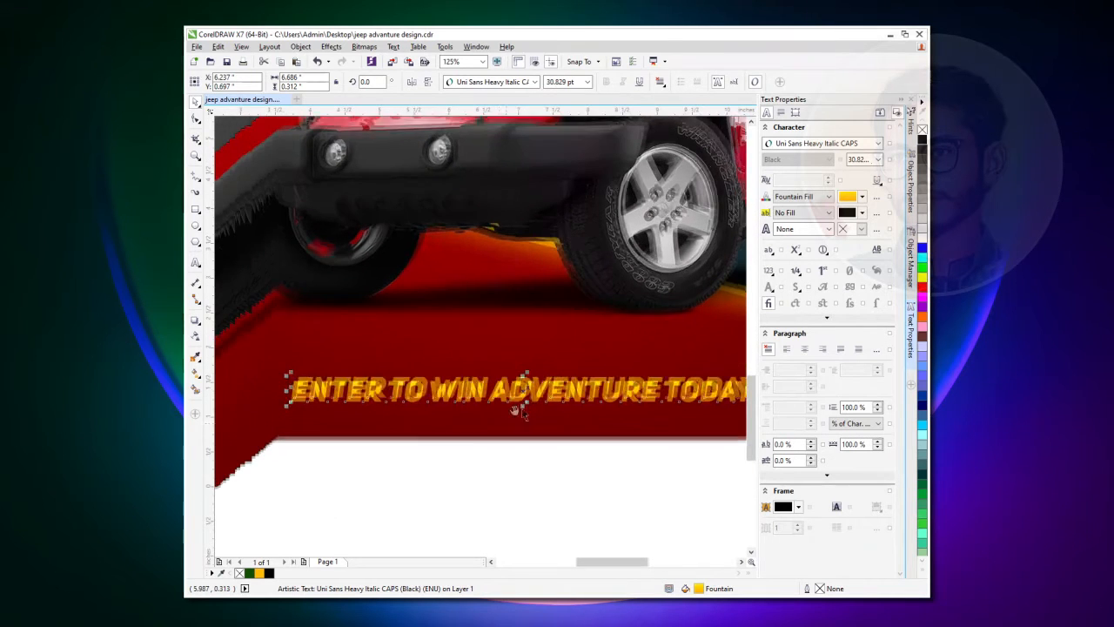
key("g")
left_click(552, 392)
left_click(571, 391)
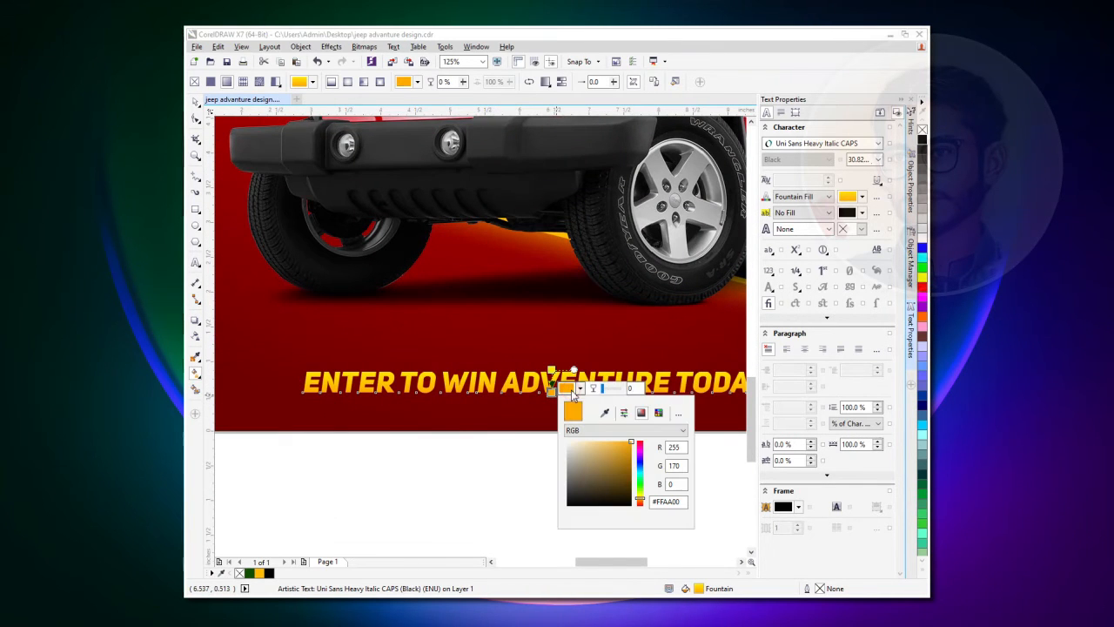
left_click_drag(559, 436, 544, 422)
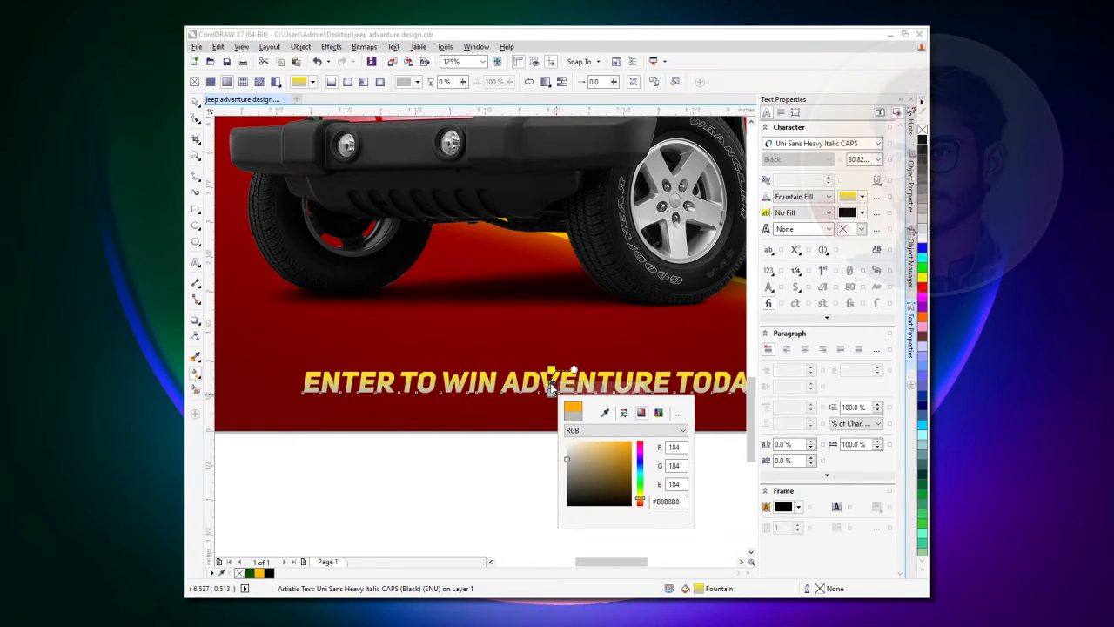
Set the upper colour of the bottom tagline's gradient to white
left_click(551, 370)
left_click(567, 369)
left_click_drag(579, 421, 543, 384)
left_click(536, 385)
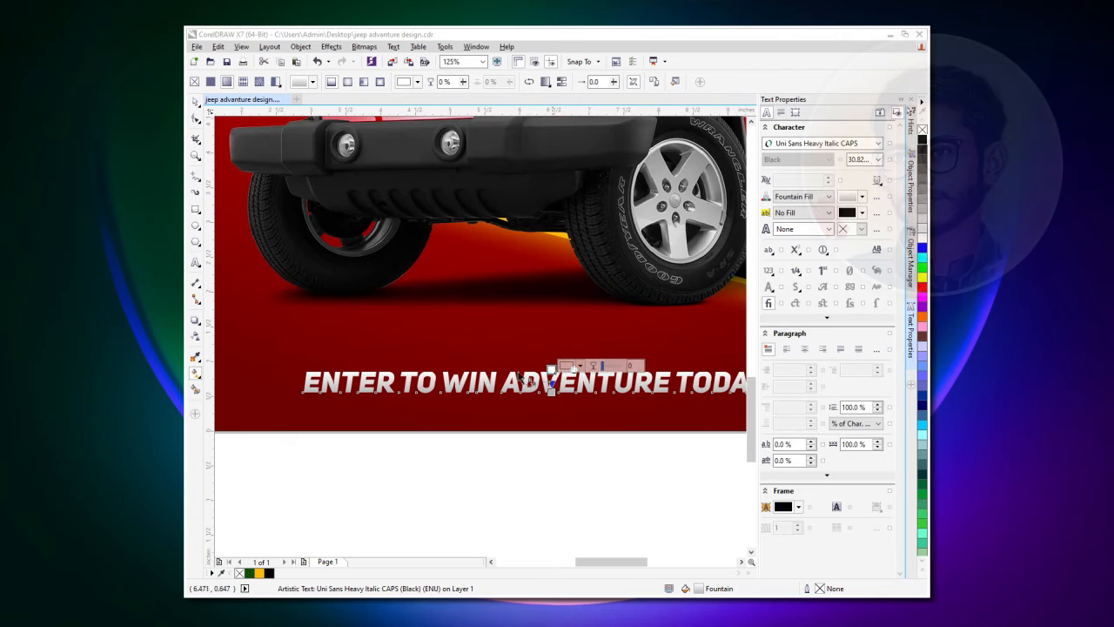
key("space")
Enlarge the bottom tagline about its centre to about 39.3 pt
scroll(394, 307, "down", 2)
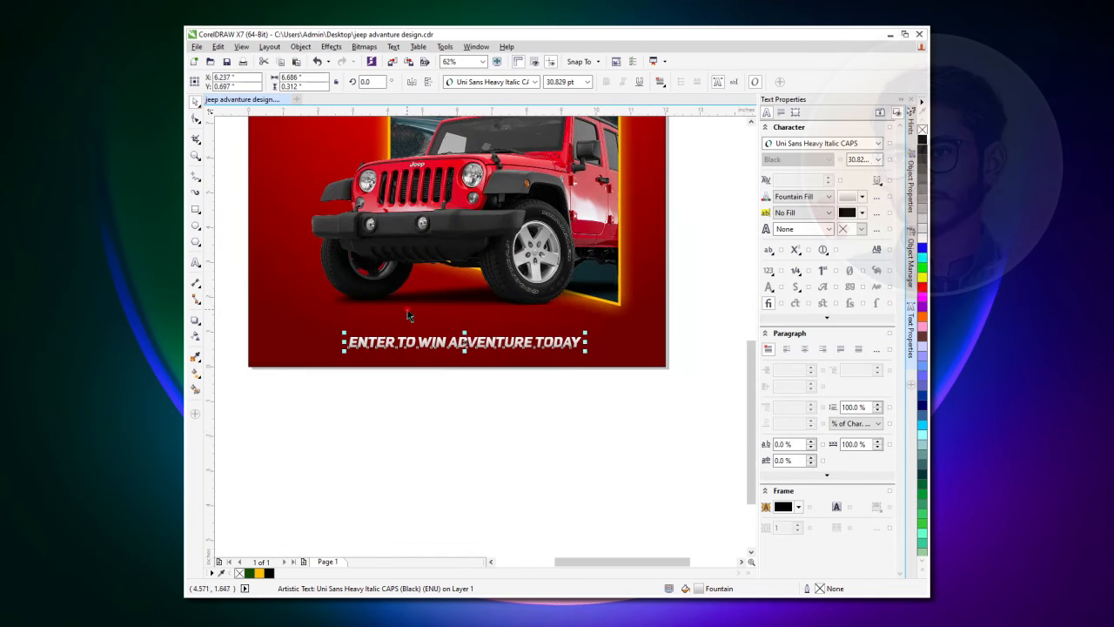
left_click(405, 424)
left_click(515, 345)
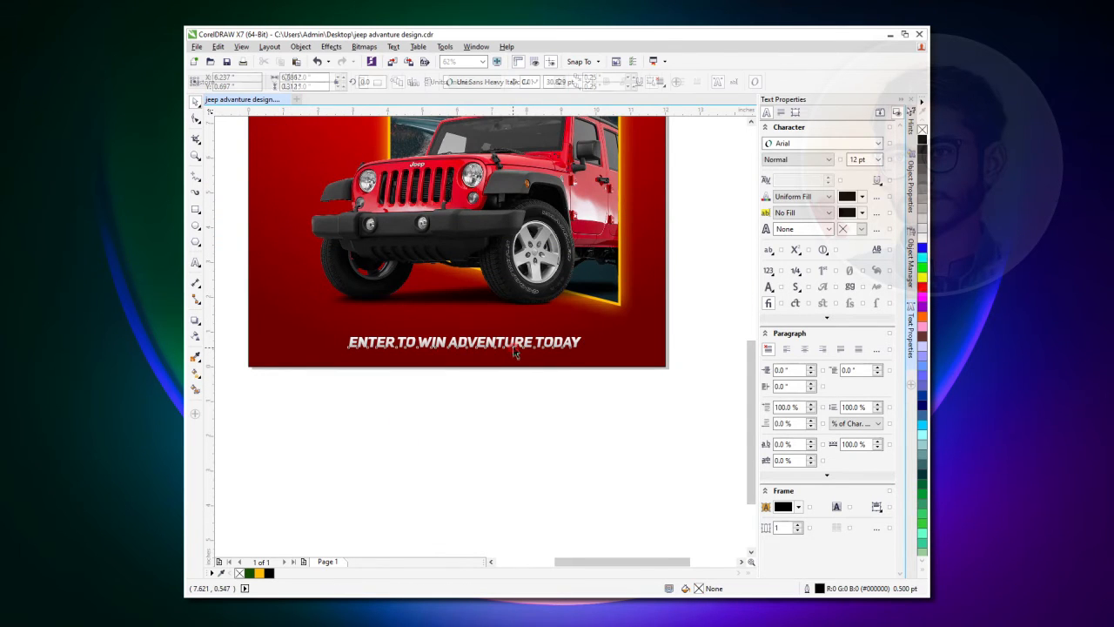
left_click_drag(590, 330, 619, 330)
Duplicate the bottom tagline with a slight down-right offset, fill the copy black and send it behind the white text as a shadow
scroll(543, 345, "up", 3)
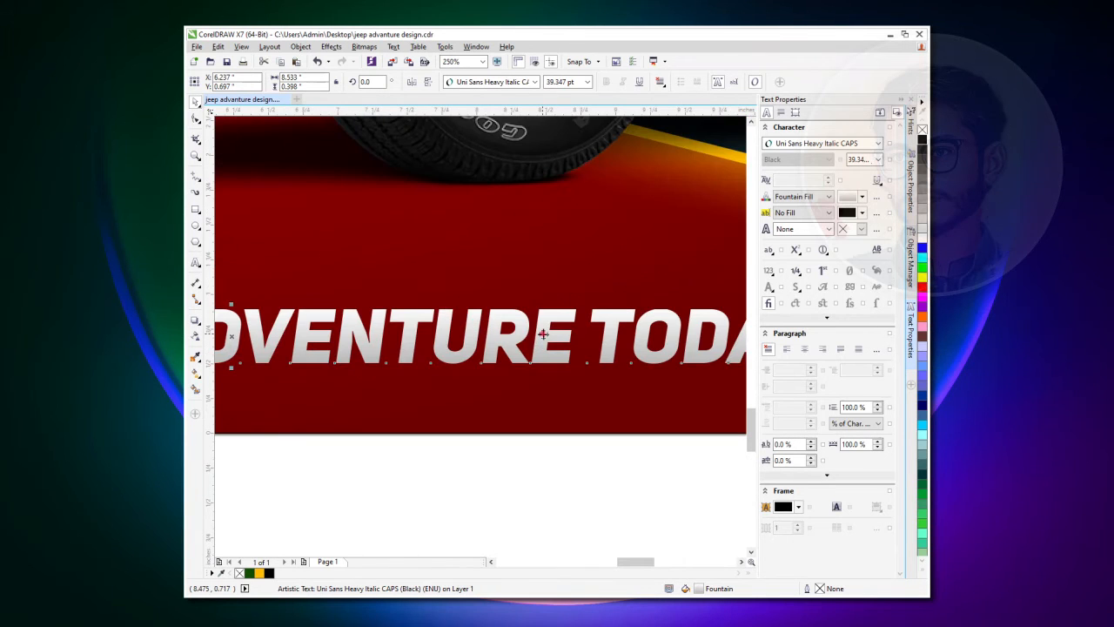
left_click_drag(543, 334, 545, 335)
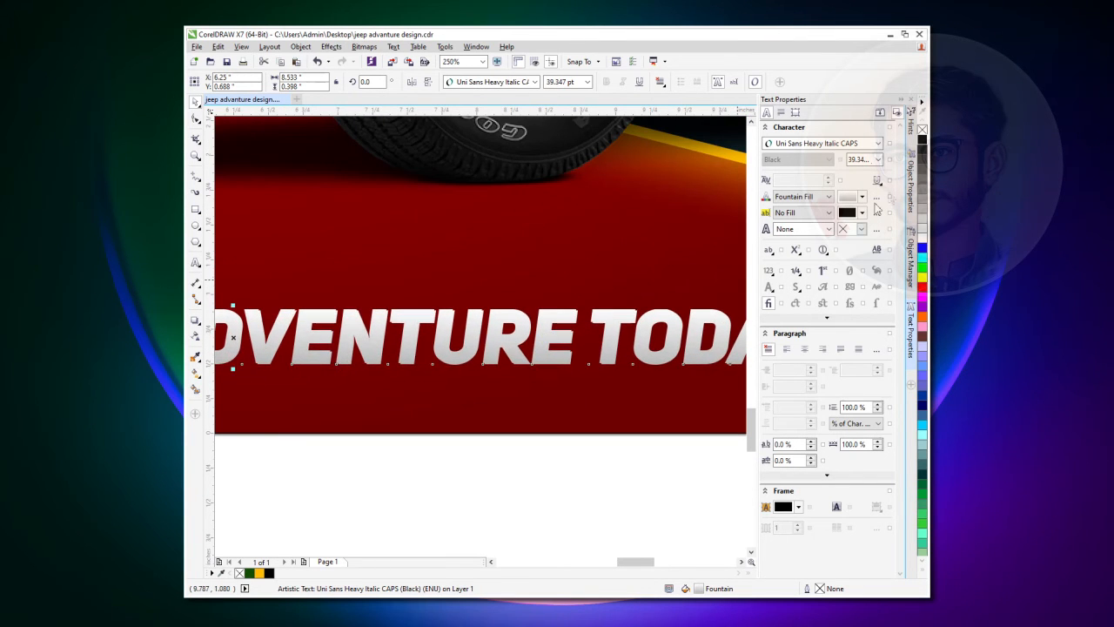
left_click(921, 139)
key("ctrl+Page_Down")
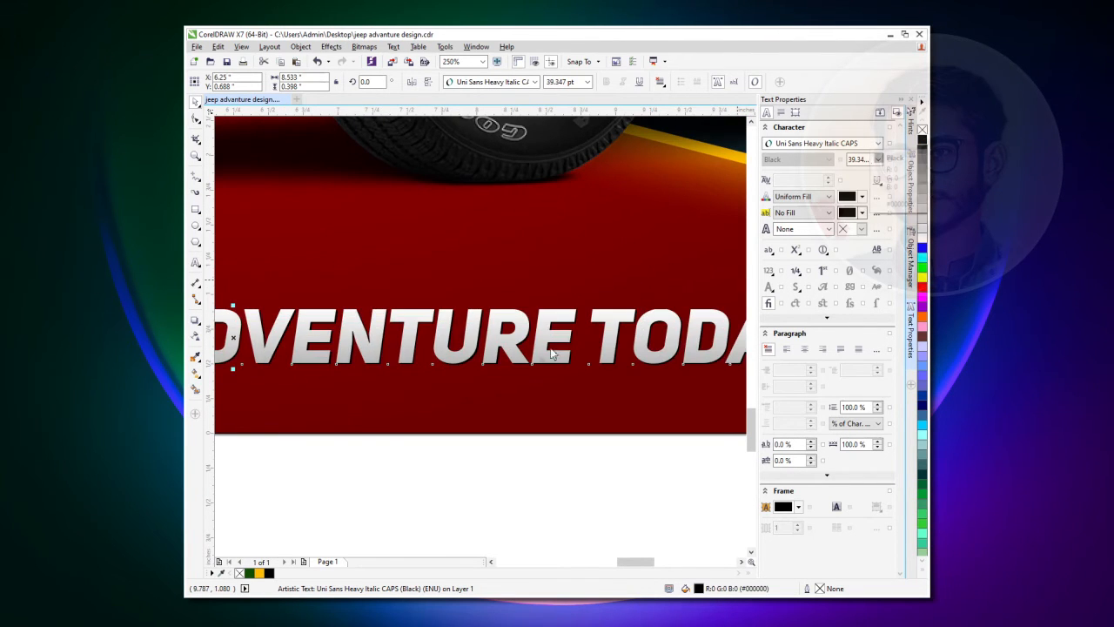
scroll(523, 365, "down", 1)
scroll(658, 310, "down", 2)
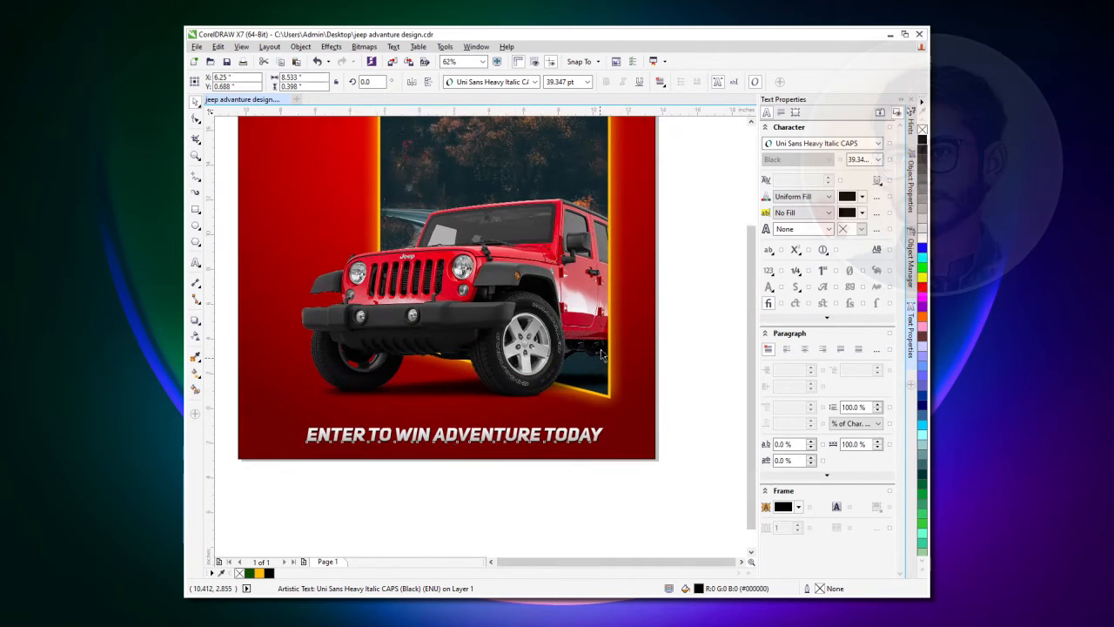
left_click(666, 284)
Copy the framed photo to the poster's right, extract and delete the picture inside the copy, and clear its PowerClip frame type
left_click_drag(586, 280, 696, 315)
right_click(684, 280)
left_click(635, 418)
key("Delete")
left_click(645, 327)
right_click(668, 250)
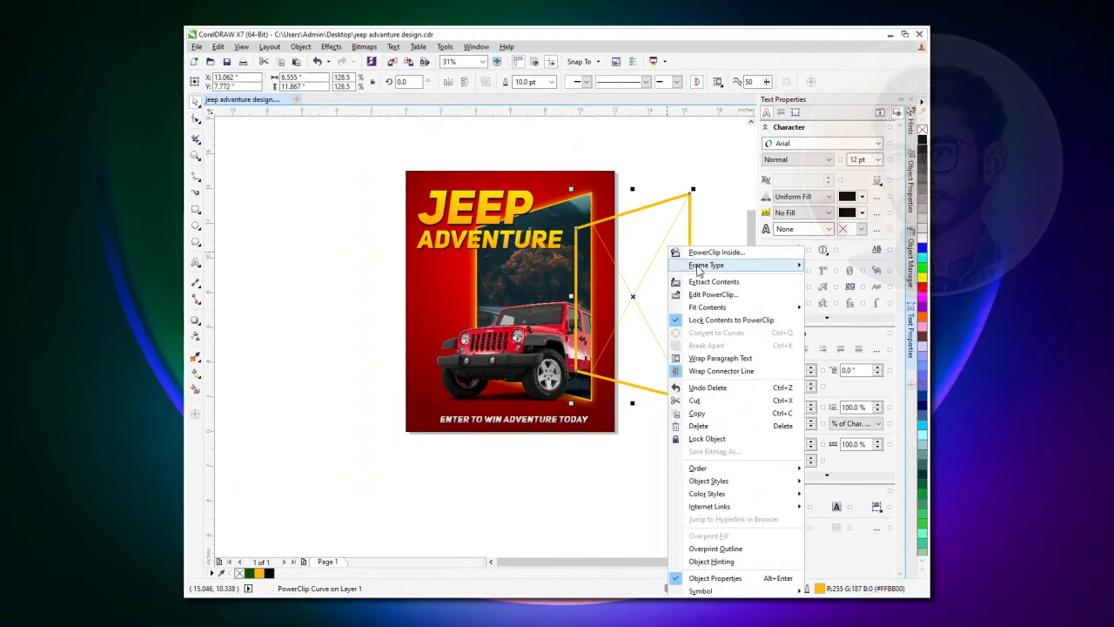
mouse_move(697, 265)
left_click(612, 295)
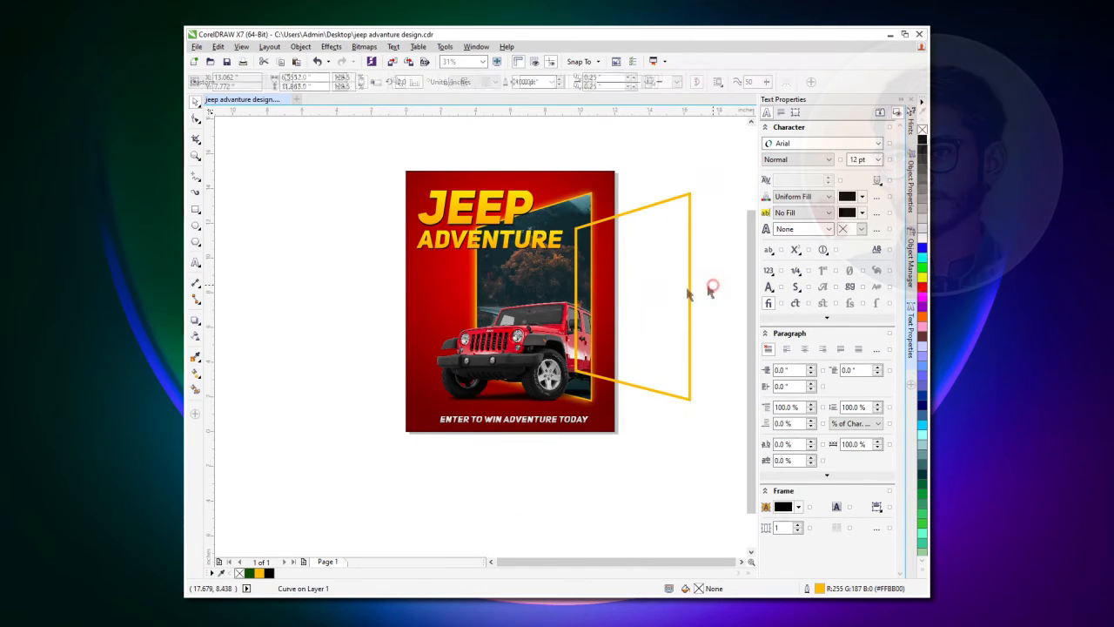
Fill the copied frame shape black, remove its outline and activate the Transparency tool
left_click(922, 140)
right_click(922, 130)
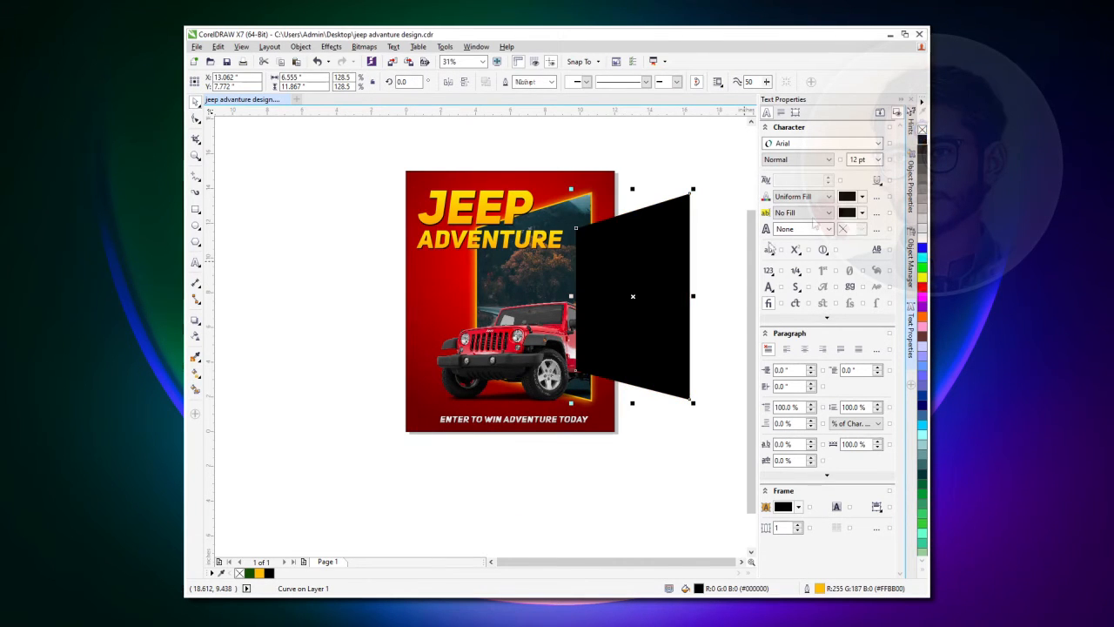
left_click(196, 338)
left_click_drag(632, 296, 634, 373)
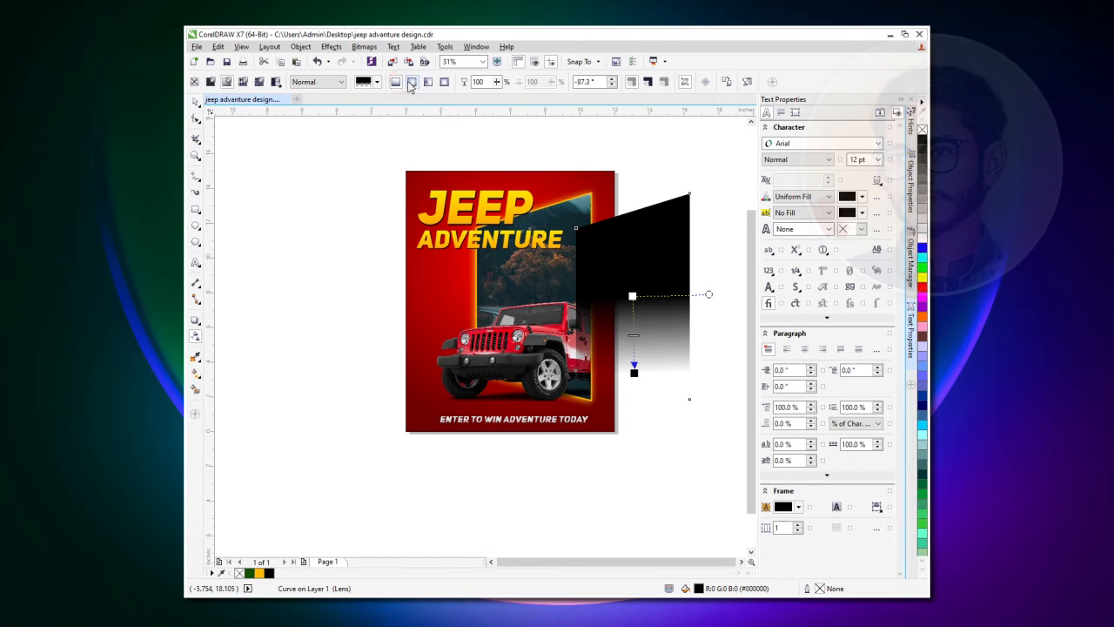
left_click(411, 82)
left_click_drag(628, 281, 626, 381)
left_click_drag(628, 282, 629, 292)
key("ctrl+z")
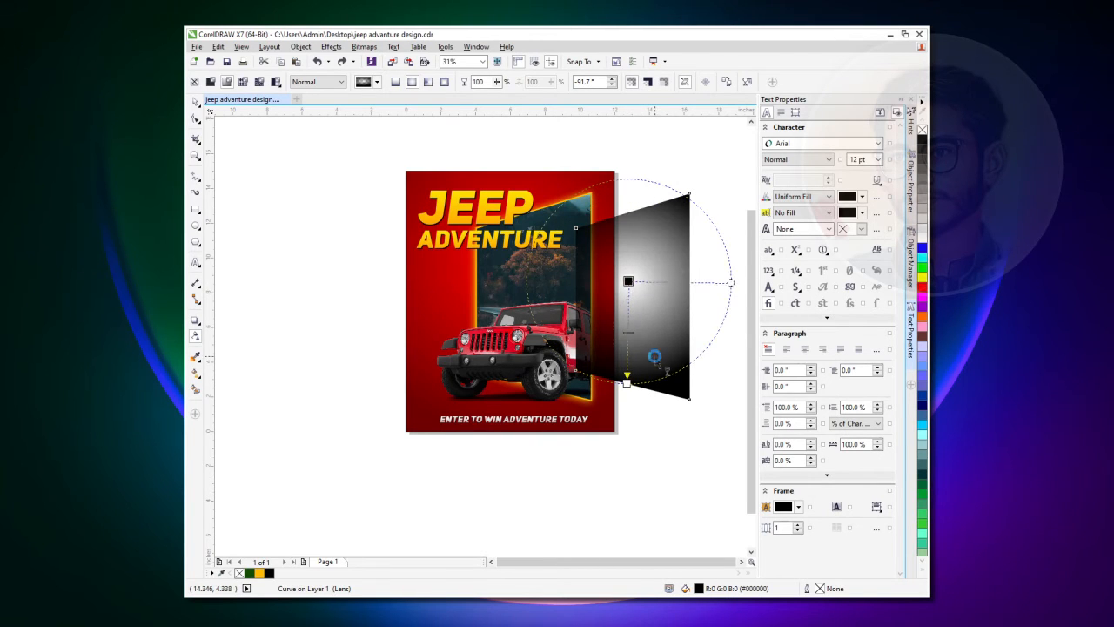
key("ctrl+z")
key("ctrl+z")
key("ctrl+z")
key("ctrl+z")
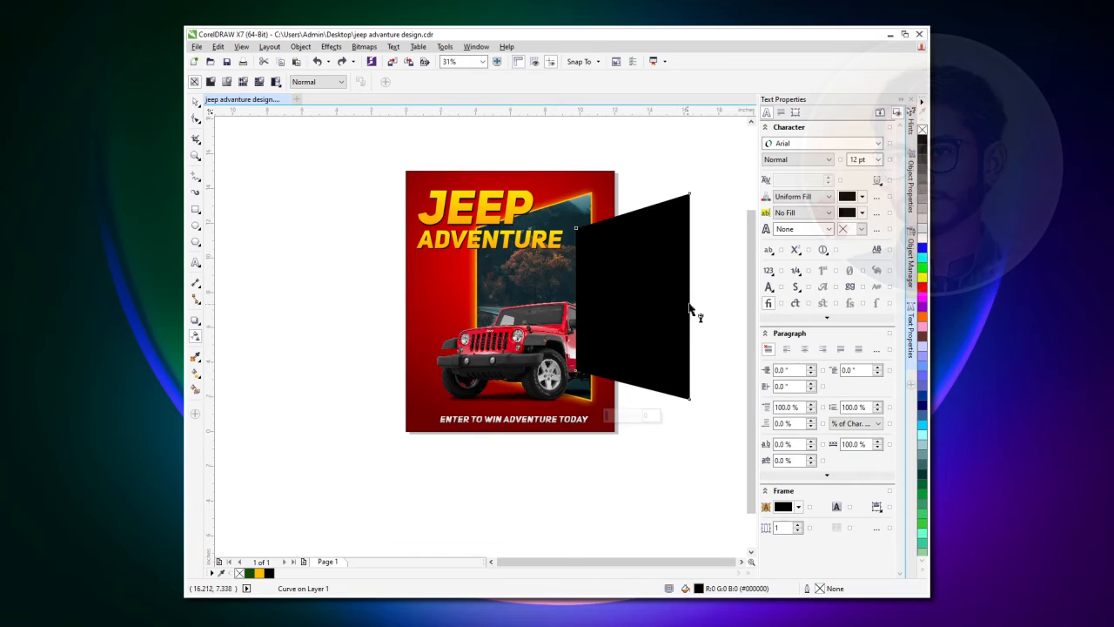
Apply a horizontal linear transparency to the black shape, fading it out from its right edge toward the left
left_click_drag(643, 304, 618, 303)
left_click_drag(688, 302, 735, 302)
left_click_drag(618, 302, 652, 302)
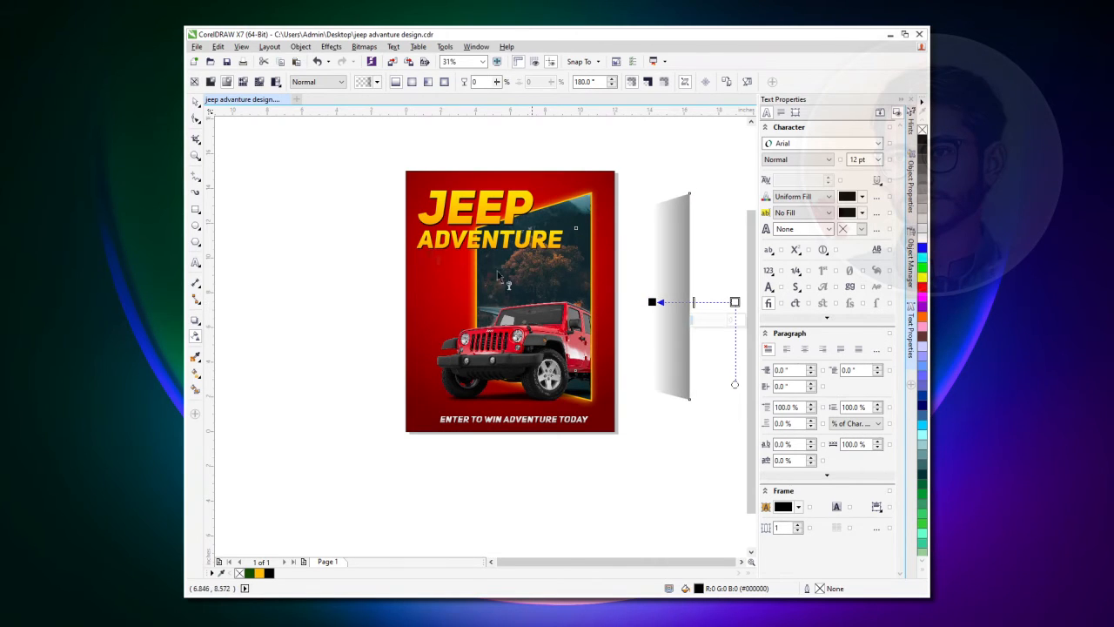
Align the faded black shape to the right edge of the framed photo on the poster
left_click(196, 102)
left_click(557, 277, "shift")
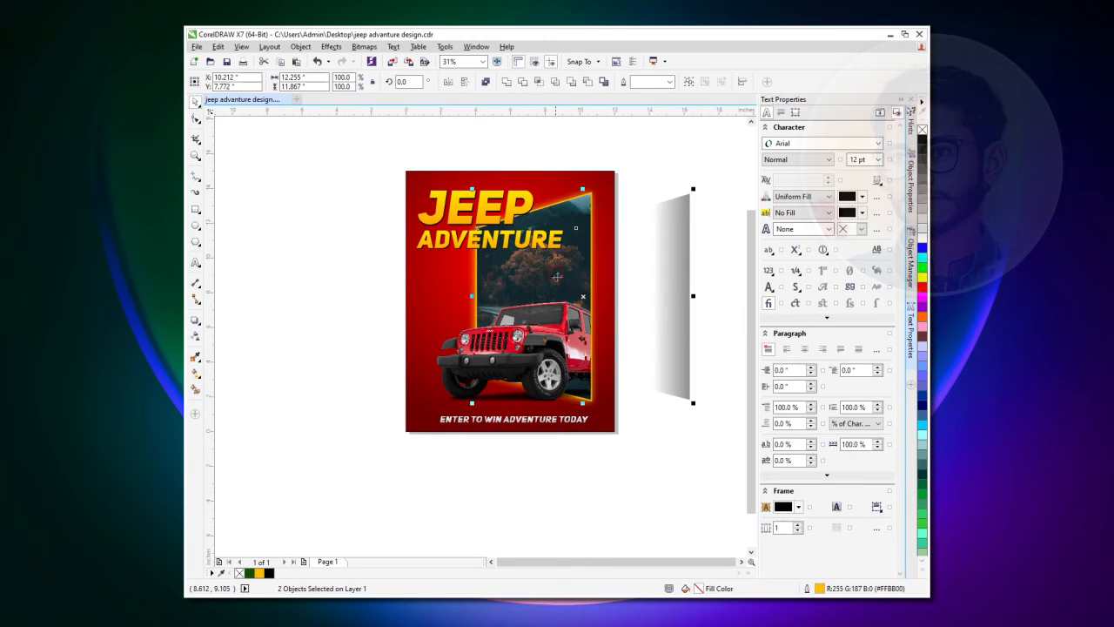
key("r")
left_click(656, 295)
left_click_drag(564, 278, 607, 301)
key("ctrl+z")
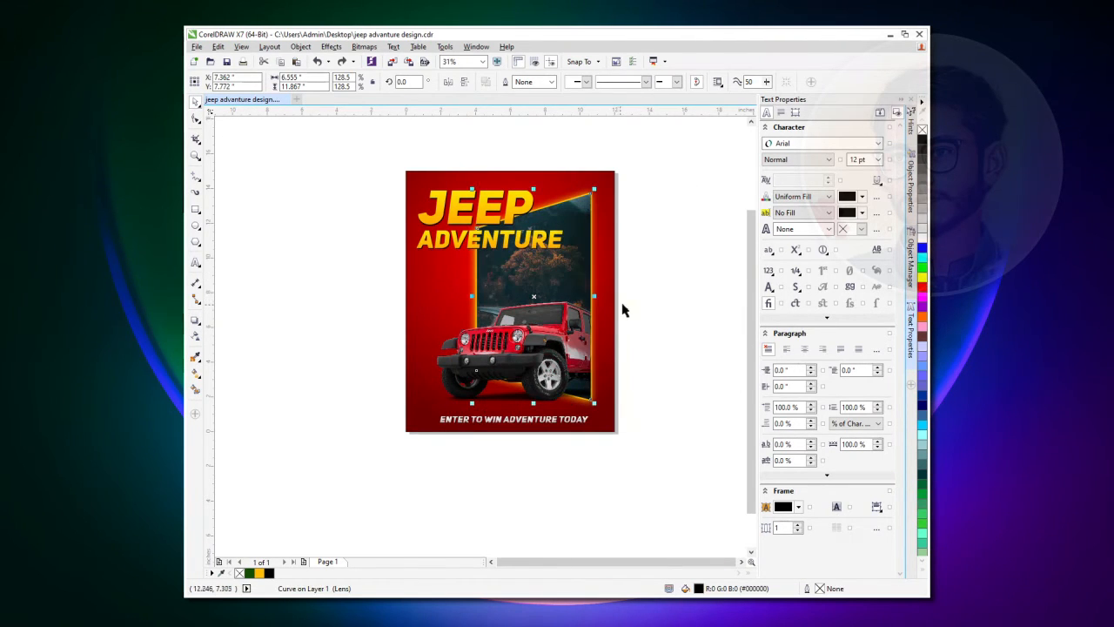
Adjust the black shape's linear transparency so the dark fade covers a narrow strip along the photo frame's right edge
left_click(195, 337)
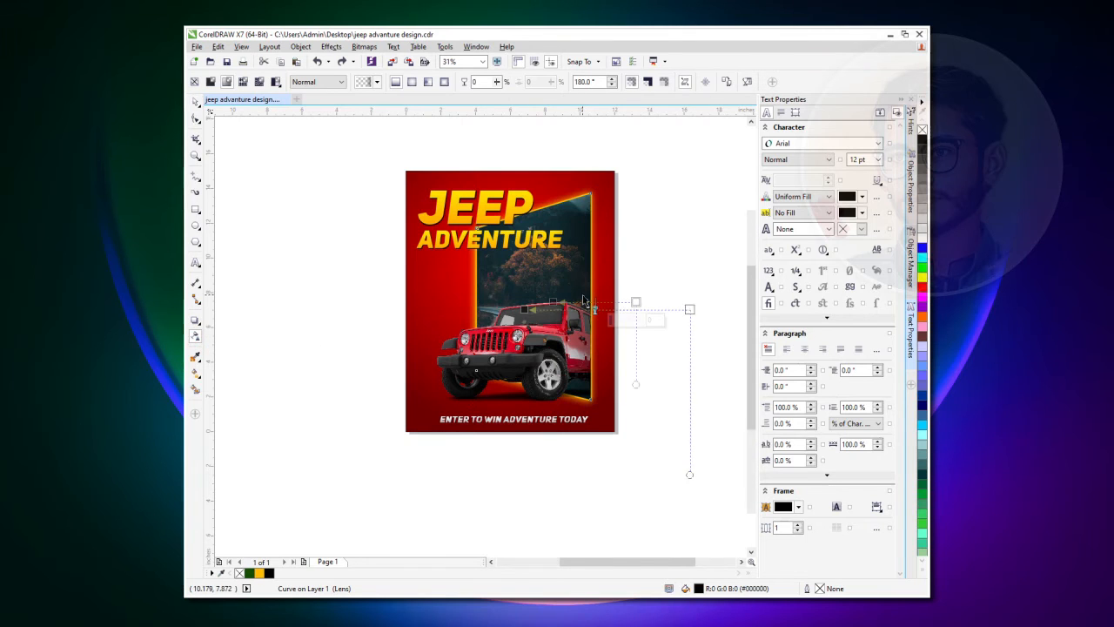
scroll(679, 313, "up", 1)
left_click_drag(690, 309, 610, 309)
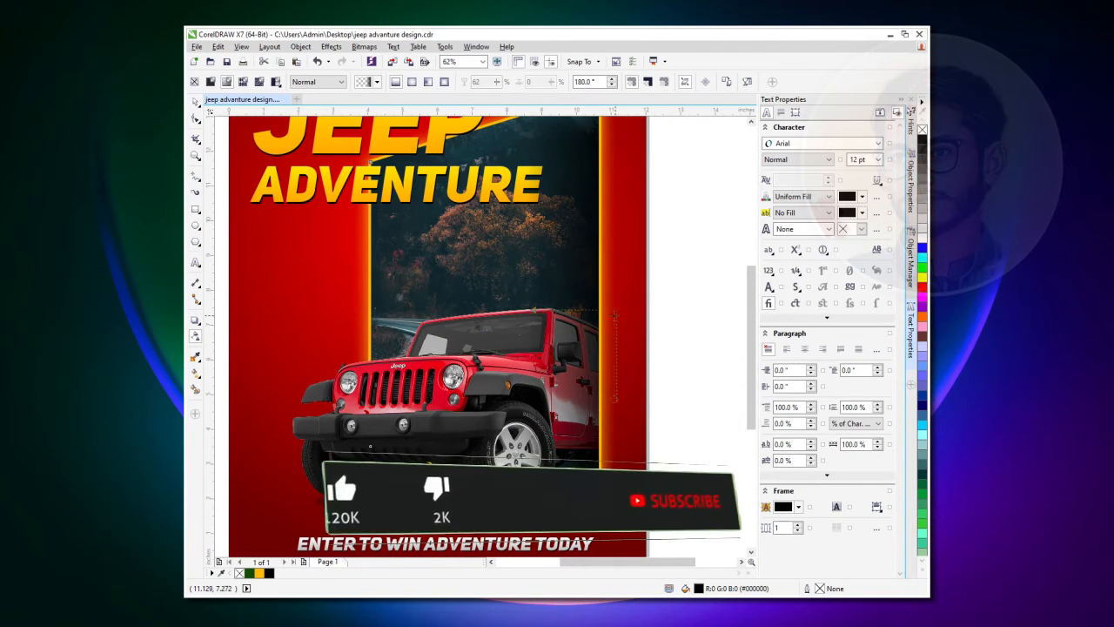
left_click_drag(524, 309, 598, 309)
mouse_move(552, 311)
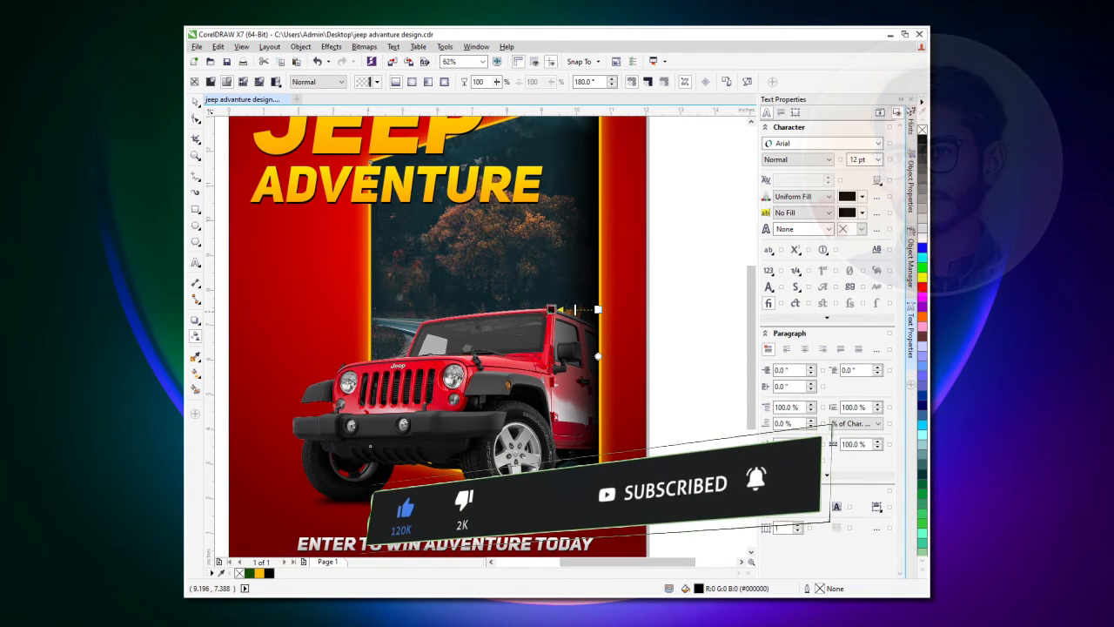
scroll(550, 307, "down", 1)
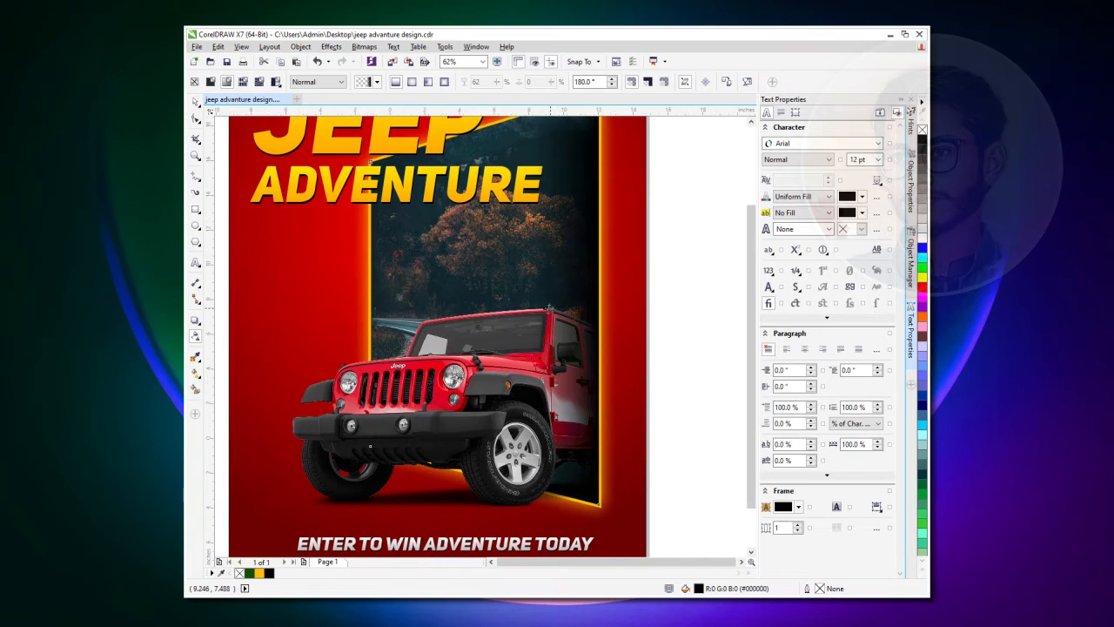
scroll(551, 307, "down", 1)
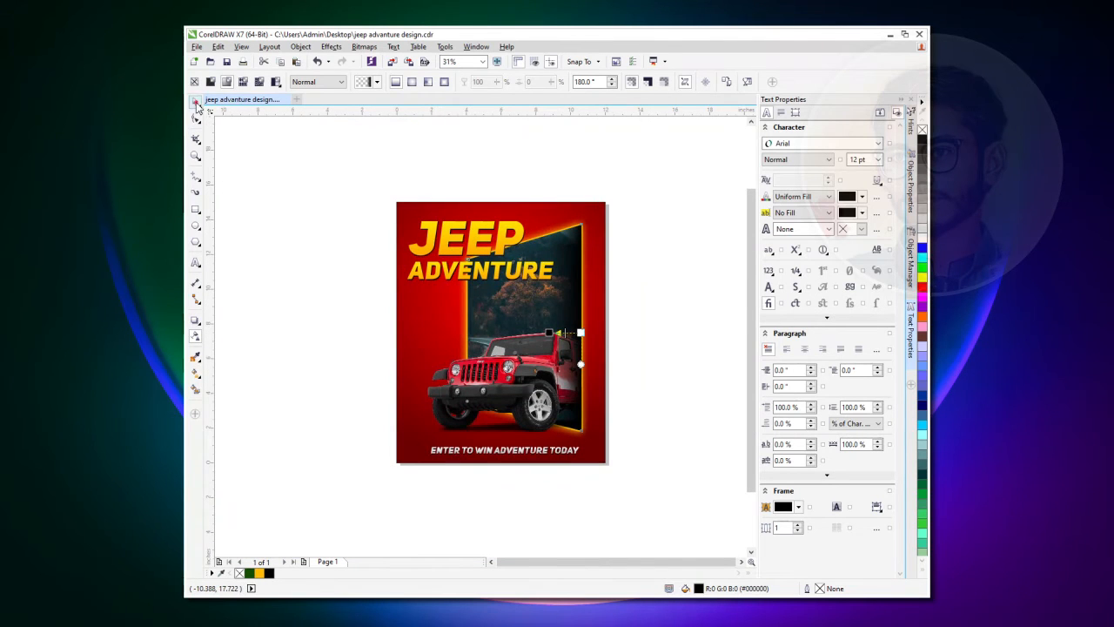
left_click(196, 105)
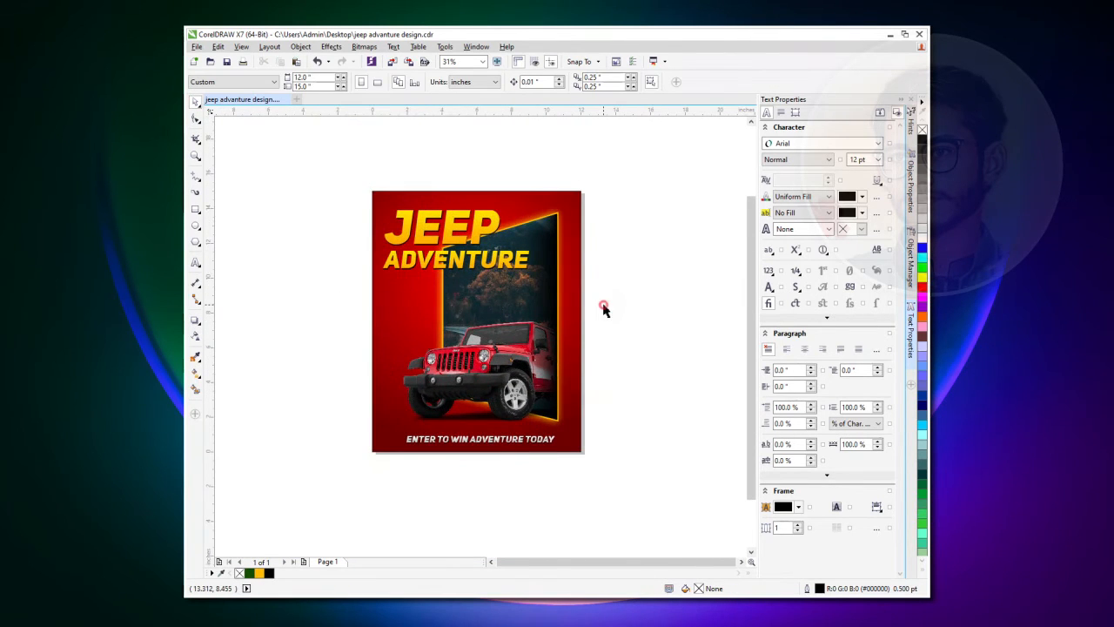
Duplicate the whole red poster beside the original and move the copy's black edge shade off to its right
left_click_drag(575, 153, 340, 492)
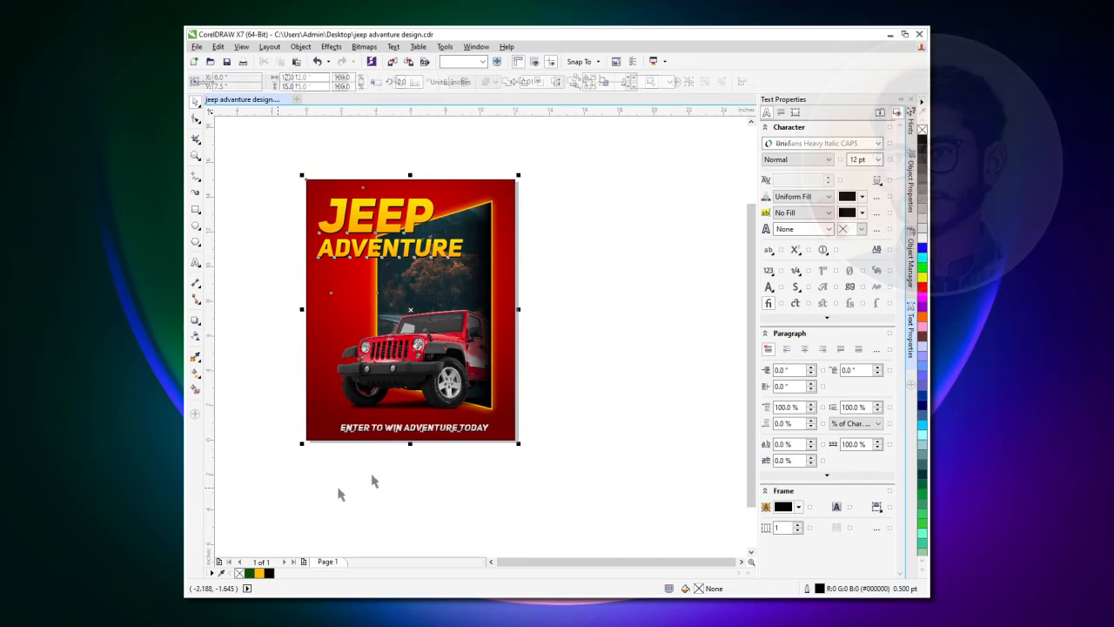
left_click_drag(348, 418, 605, 365)
right_click(605, 365)
left_click_drag(731, 348, 614, 366)
left_click(614, 366)
left_click(491, 346)
left_click_drag(531, 315, 700, 312)
Change the center color of the copied poster background's radial fountain fill to orange (#FF7700)
left_click(535, 451)
left_click(380, 401)
key("g")
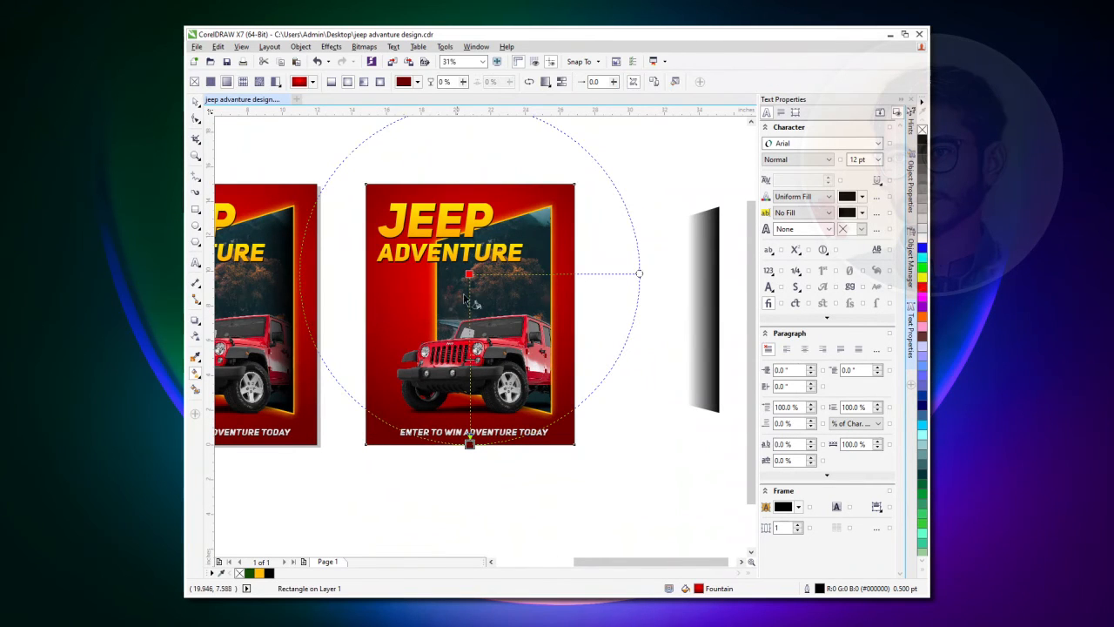
left_click(470, 274)
left_click(488, 269)
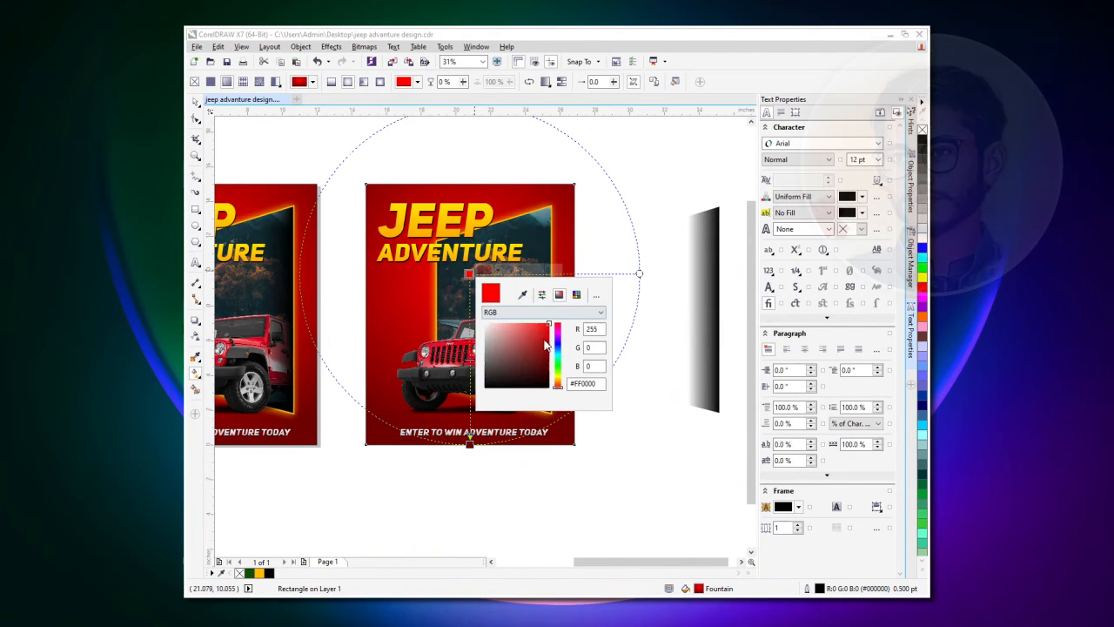
left_click(561, 372)
left_click_drag(561, 384, 561, 389)
Change the outer color of the copied background's fountain fill to a dark burnt orange
left_click(469, 444)
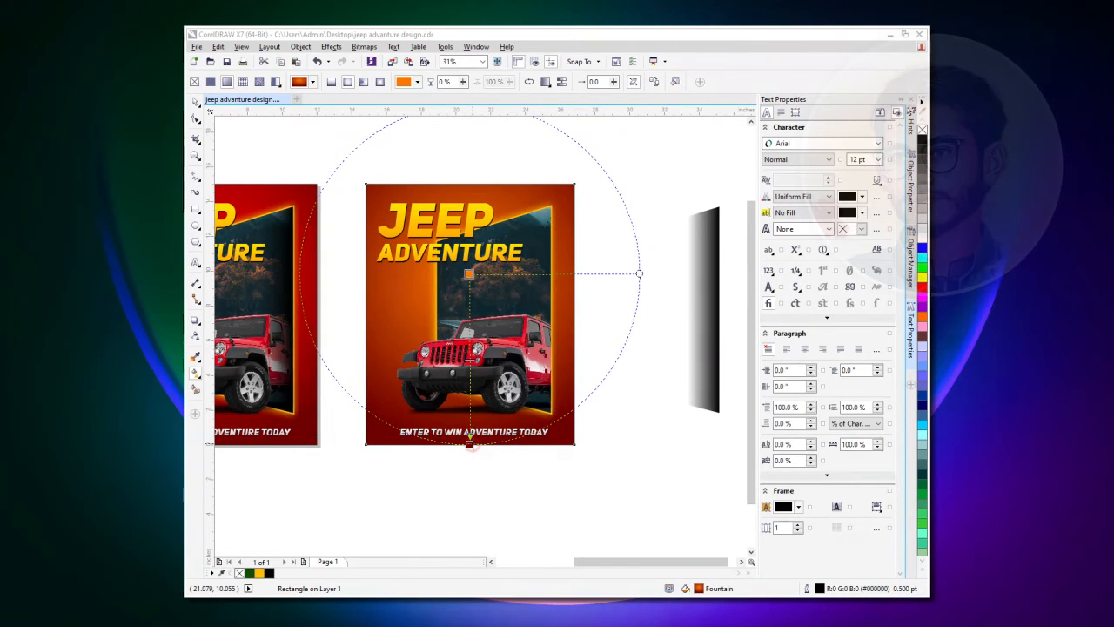
left_click(484, 441)
left_click(522, 464)
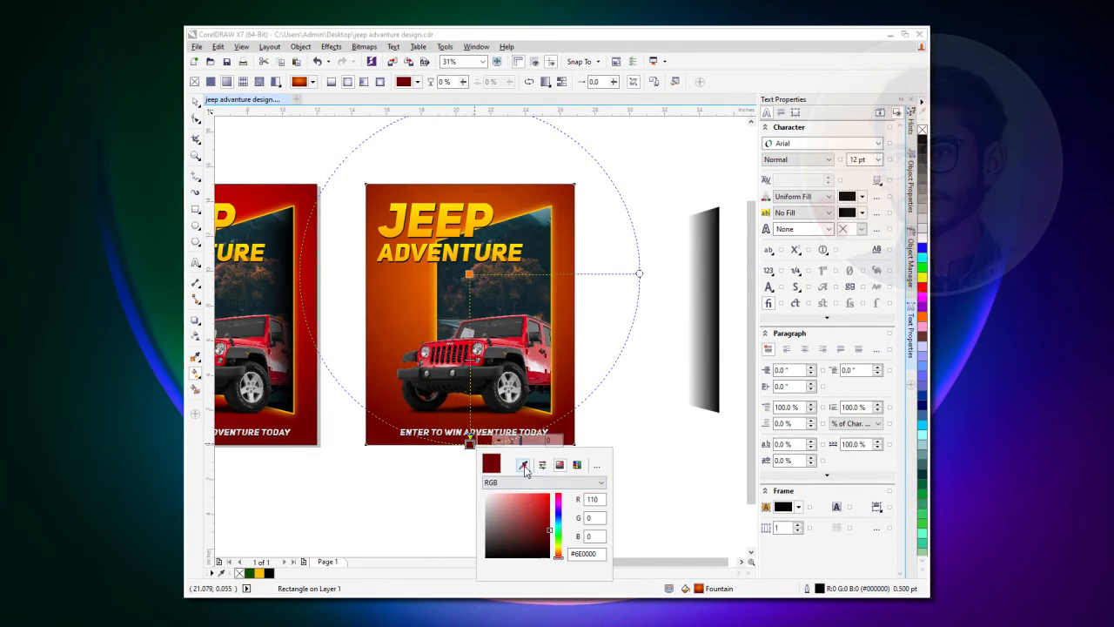
left_click(431, 289)
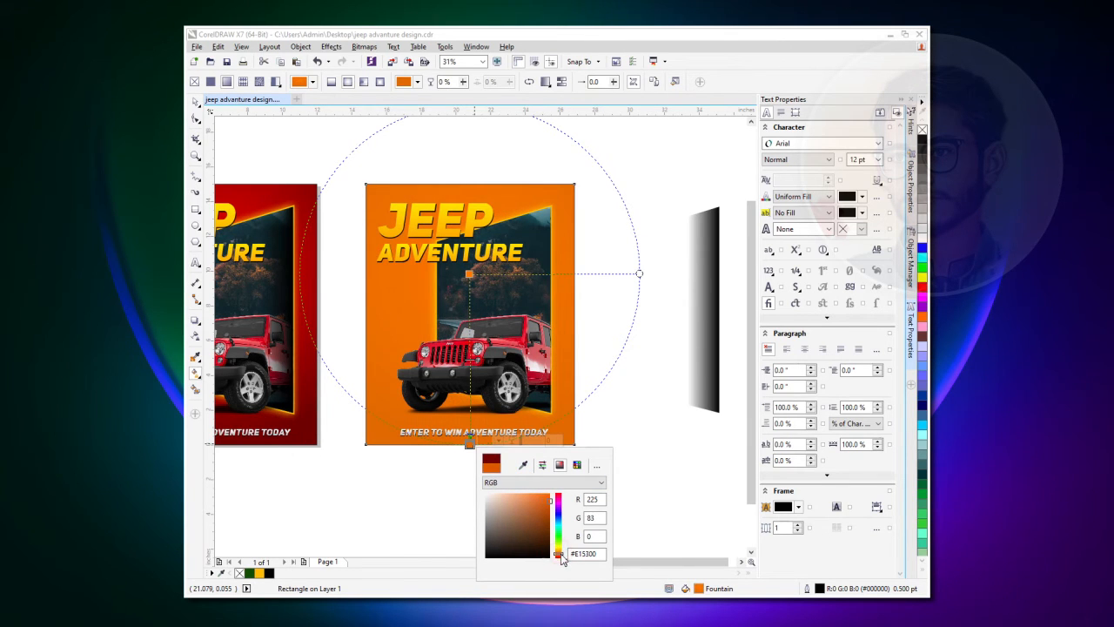
left_click_drag(561, 558, 561, 559)
left_click_drag(550, 518, 550, 520)
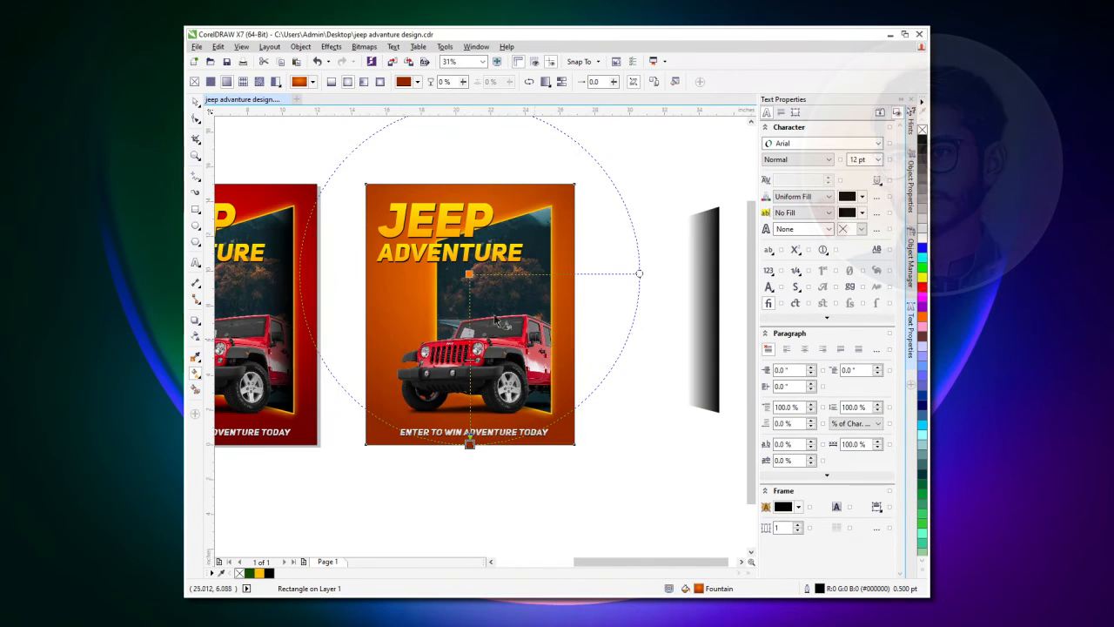
Convert the orange poster's jeep and the shadow beneath it to one 300 dpi RGB Color (24-bit) bitmap with transparent background
left_click(196, 101)
left_click(232, 137)
left_click_drag(526, 265, 505, 257)
left_click_drag(451, 331, 409, 329)
key("ctrl+z")
left_click(392, 388, "shift")
left_click(364, 46)
left_click(383, 56)
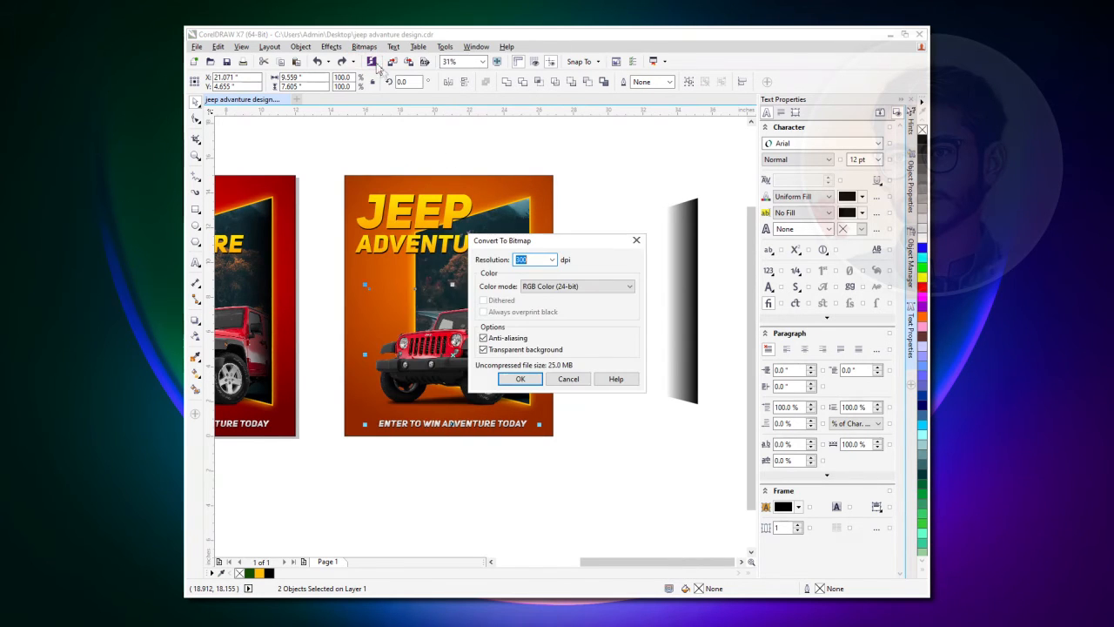
left_click(522, 380)
left_click(597, 366)
Recolor the orange poster's jeep with Hue/Saturation/Lightness by setting the Red channel's hue to 75
left_click(454, 403)
key("ctrl+shift+u")
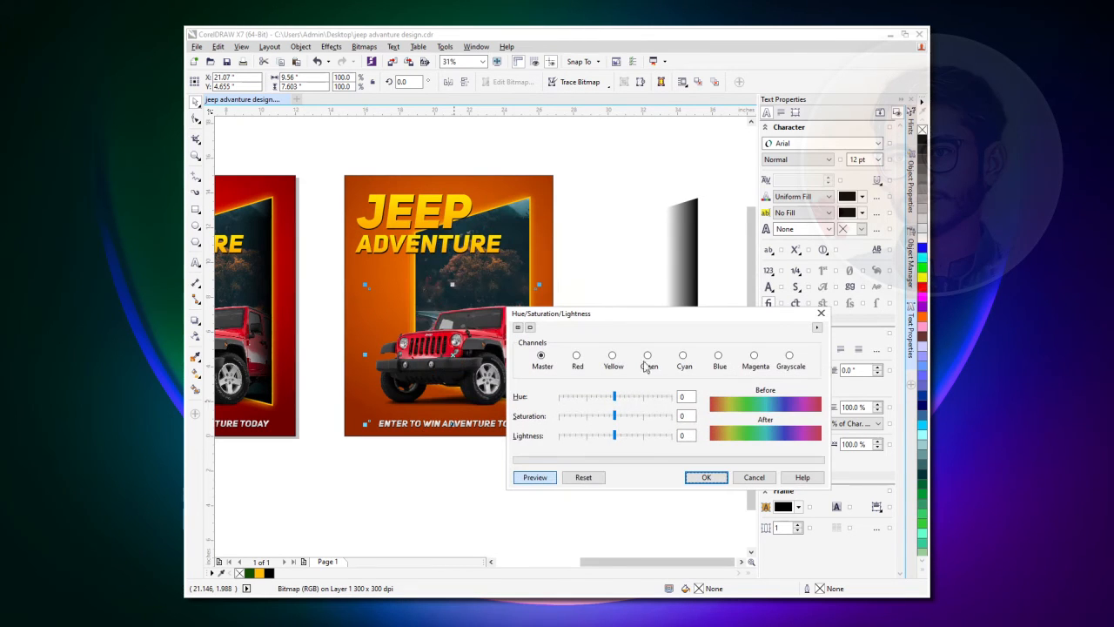
left_click_drag(614, 397, 618, 400)
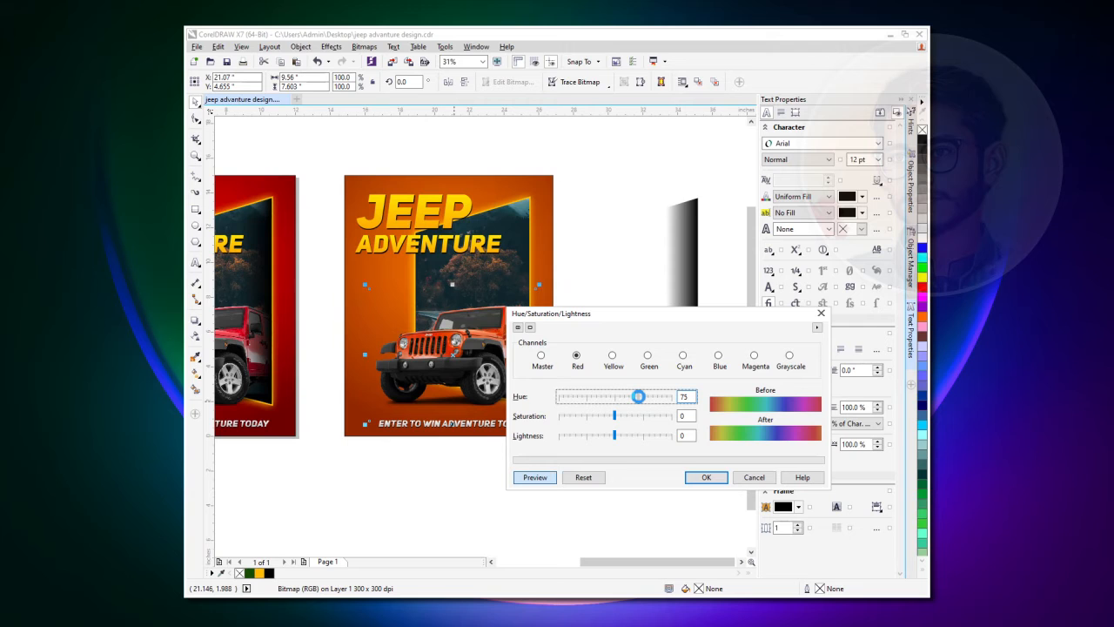
left_click(705, 477)
left_click(593, 382)
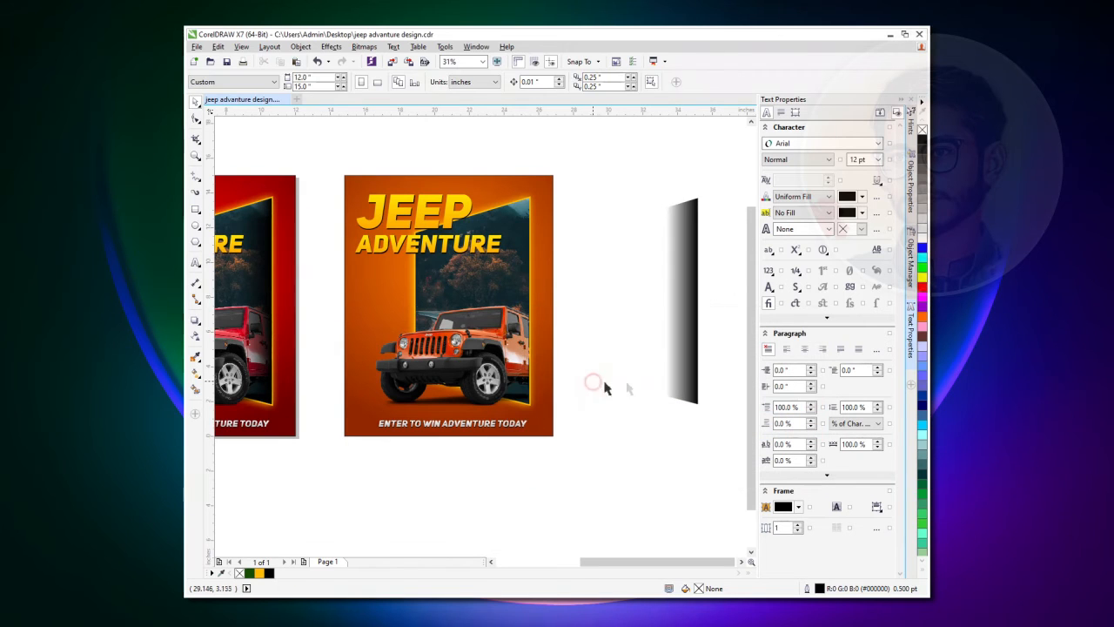
Center the black edge shade horizontally on the orange poster's glowing photo frame
left_click(681, 370)
left_click(515, 284, "shift")
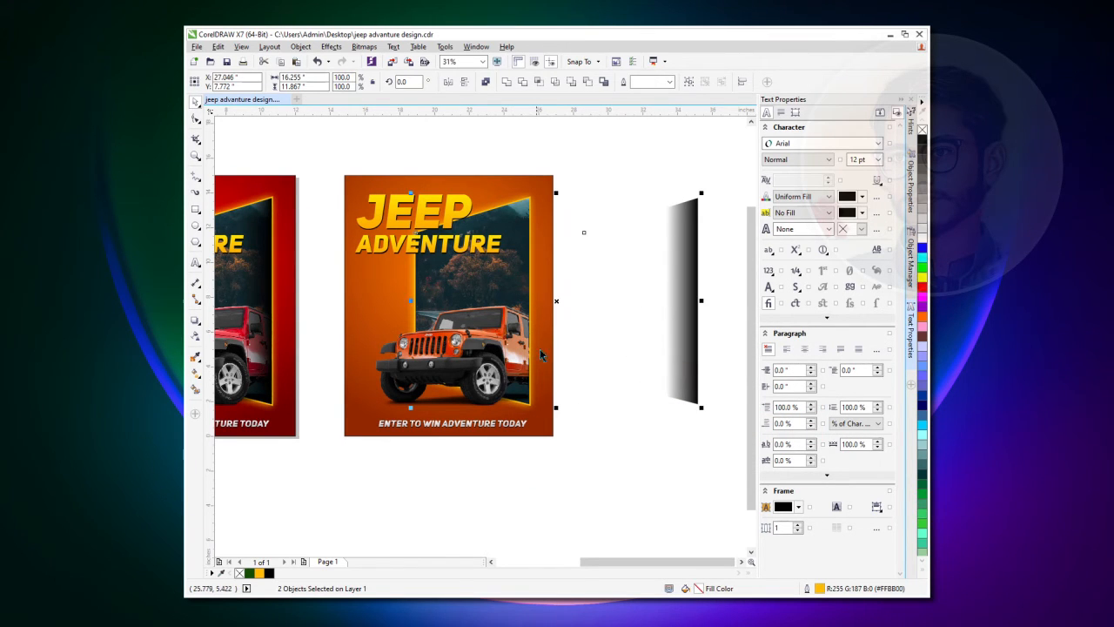
key("c")
left_click(597, 331)
left_click_drag(522, 313, 448, 308)
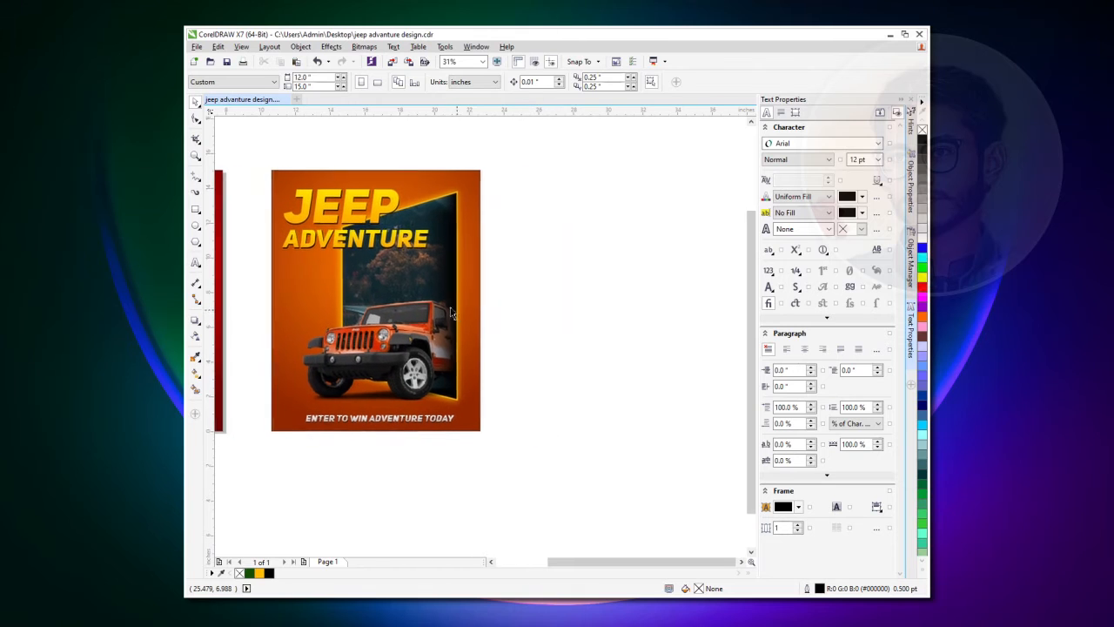
Duplicate the whole orange poster beside it and move the new copy's black edge shade off the poster
left_click_drag(522, 154, 248, 485)
left_click_drag(325, 375, 551, 377)
right_click(551, 378)
left_click_drag(592, 471, 525, 475)
left_click(517, 480)
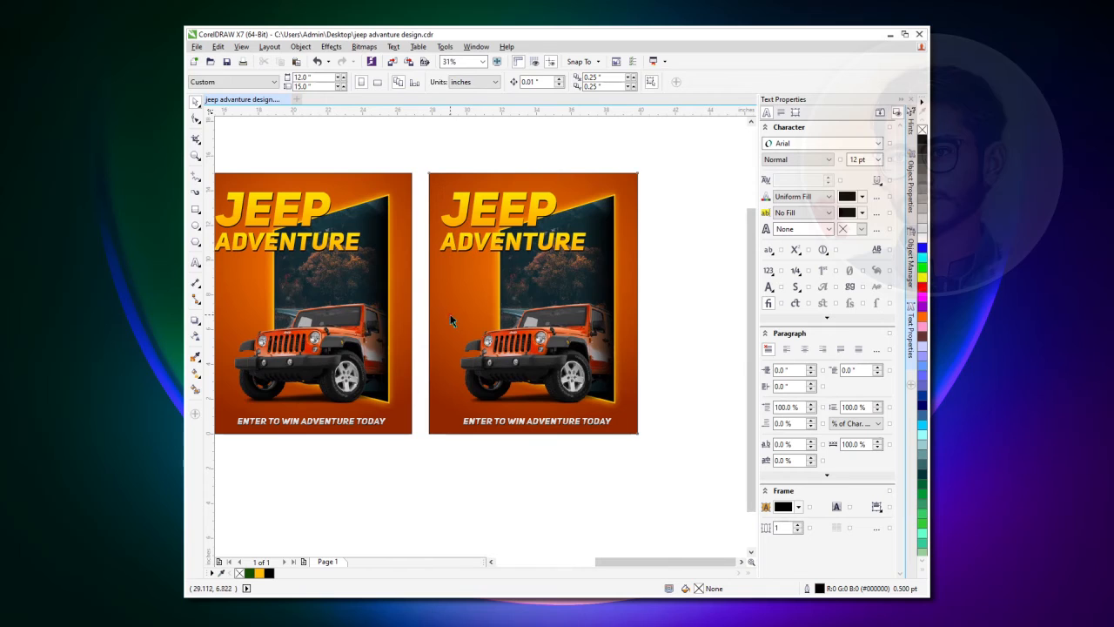
left_click(589, 302)
left_click_drag(629, 288, 738, 297)
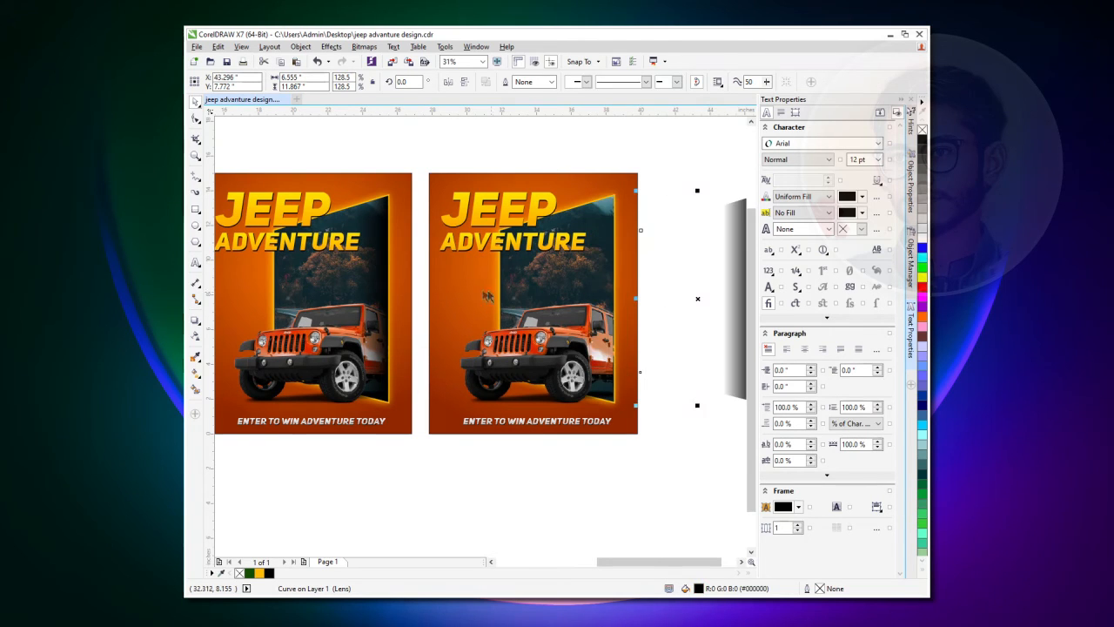
Change the center color of the third poster background's fountain fill to blue (#0088FF)
left_click(461, 337)
key("g")
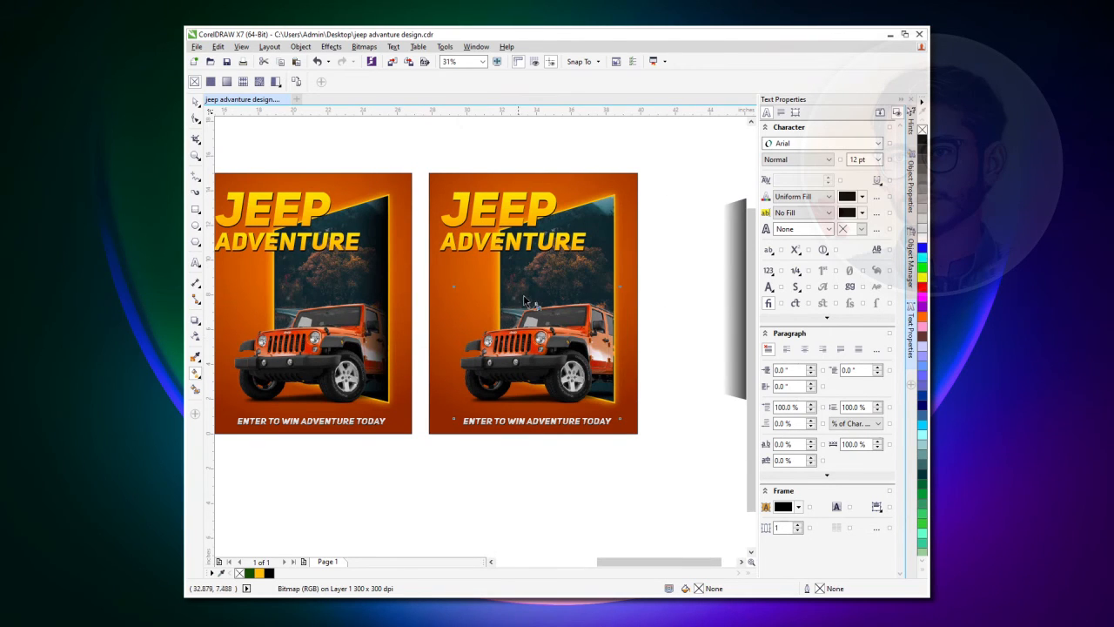
left_click(442, 296)
left_click(532, 262)
left_click(609, 260)
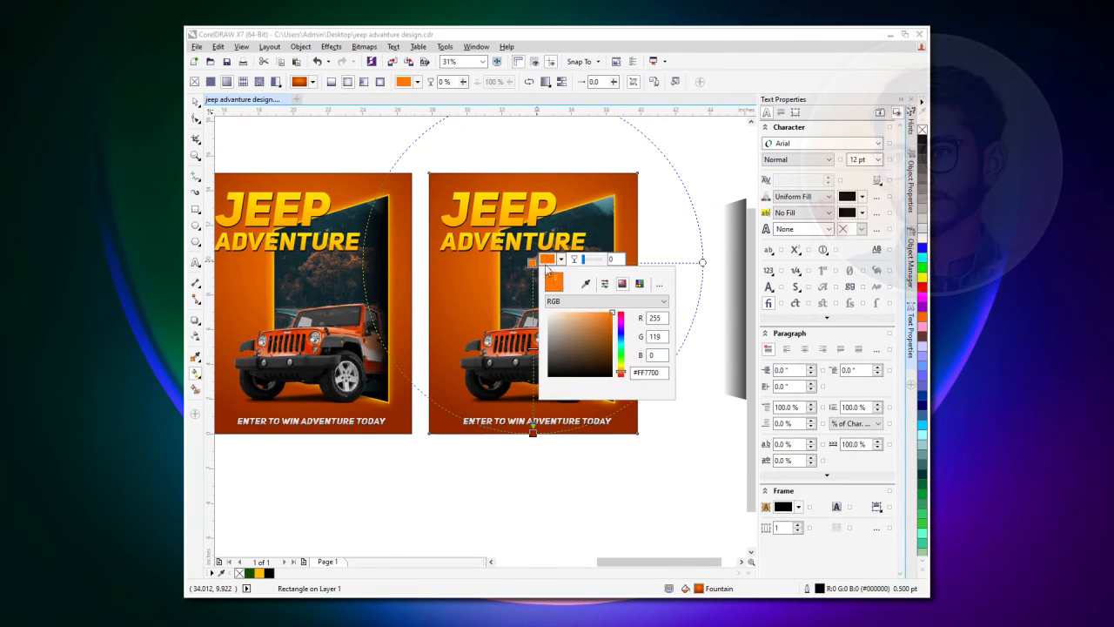
left_click(621, 338)
left_click_drag(623, 338, 622, 343)
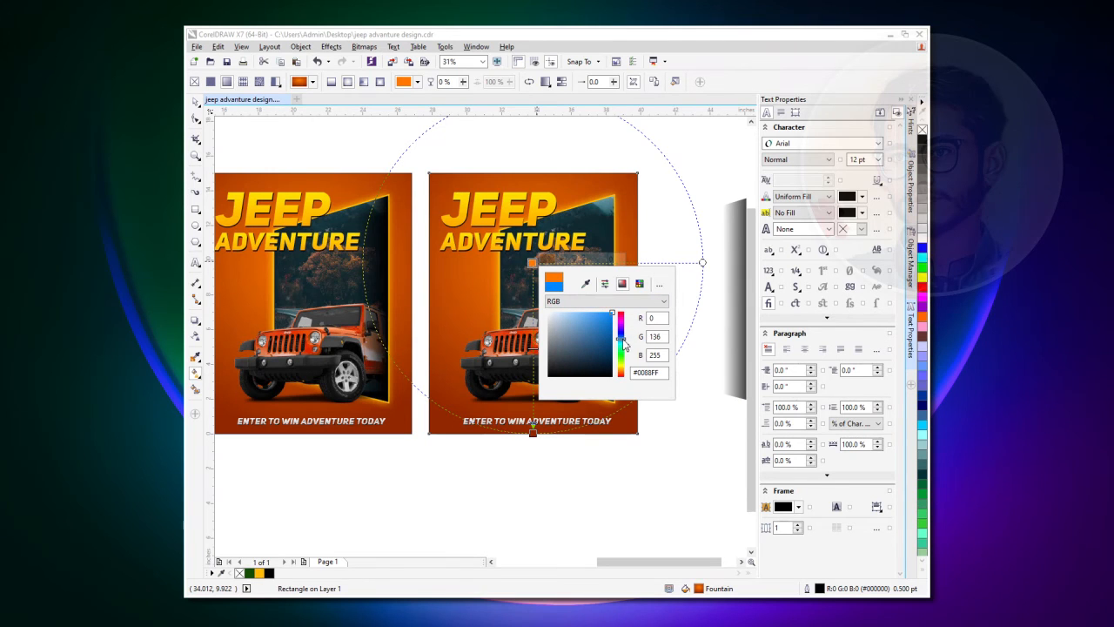
left_click(442, 351)
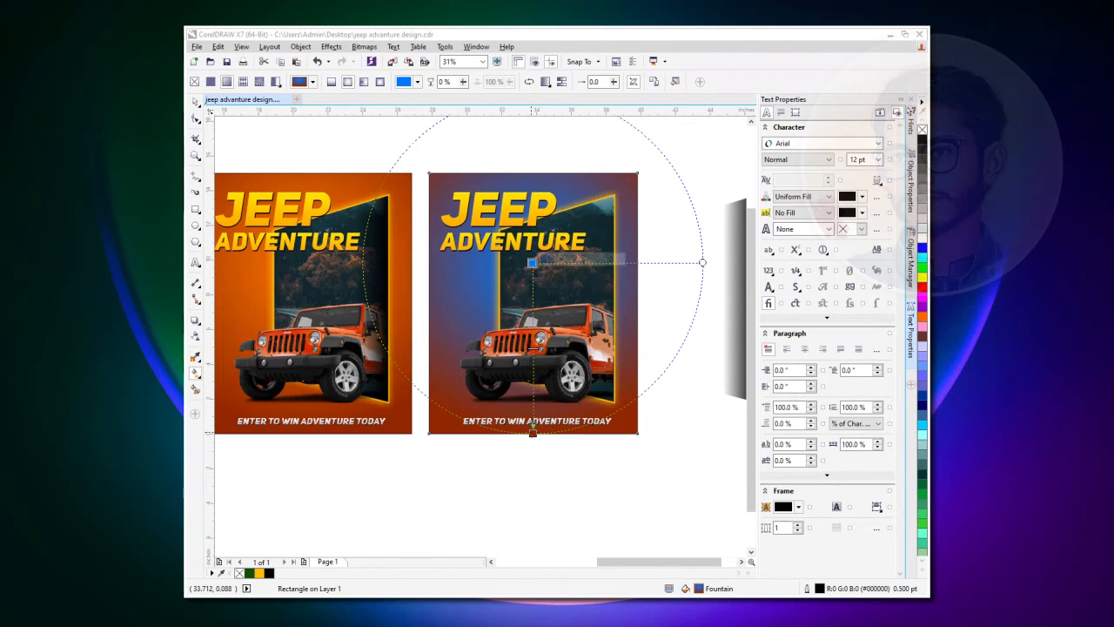
Change the outer color of the third poster background's fountain fill to dark blue (#17008A)
left_click(533, 431)
left_click(609, 429)
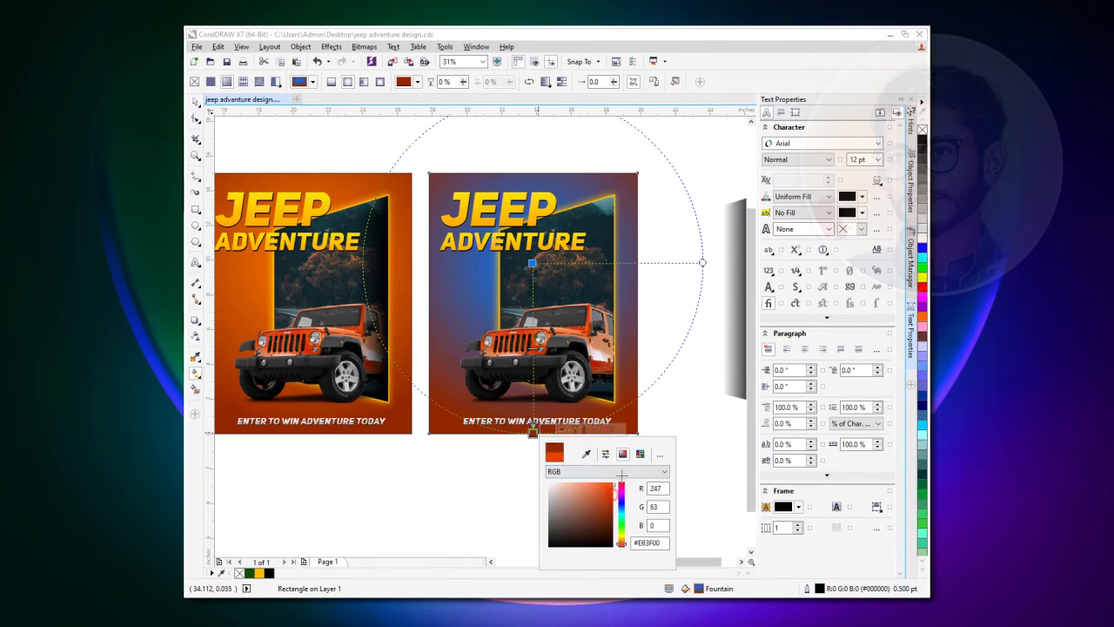
left_click(622, 501)
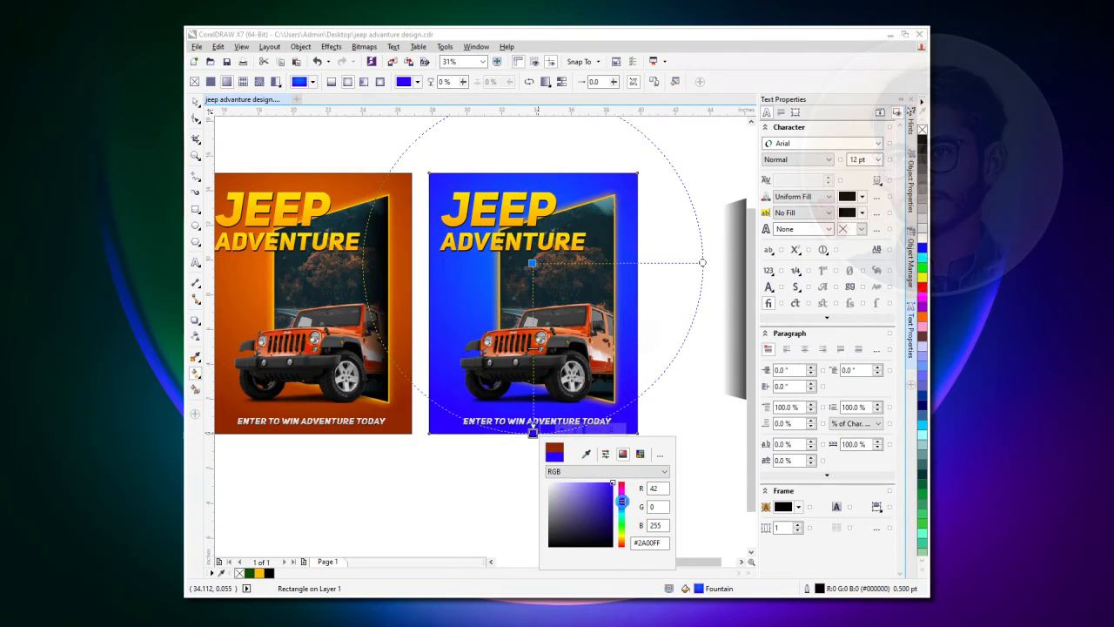
left_click(612, 511)
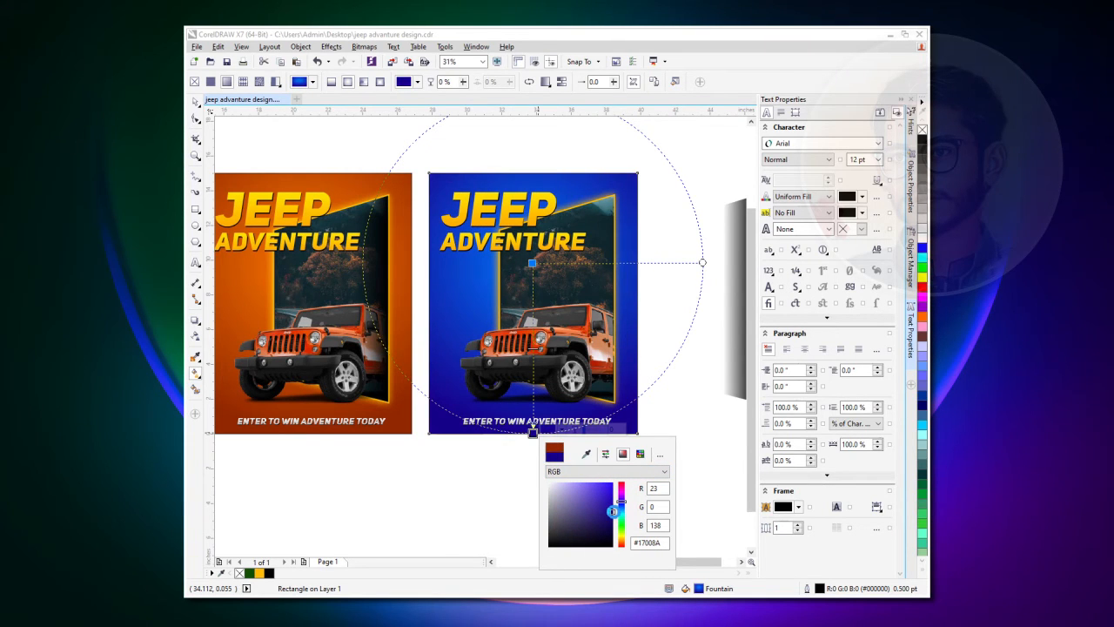
left_click(449, 374)
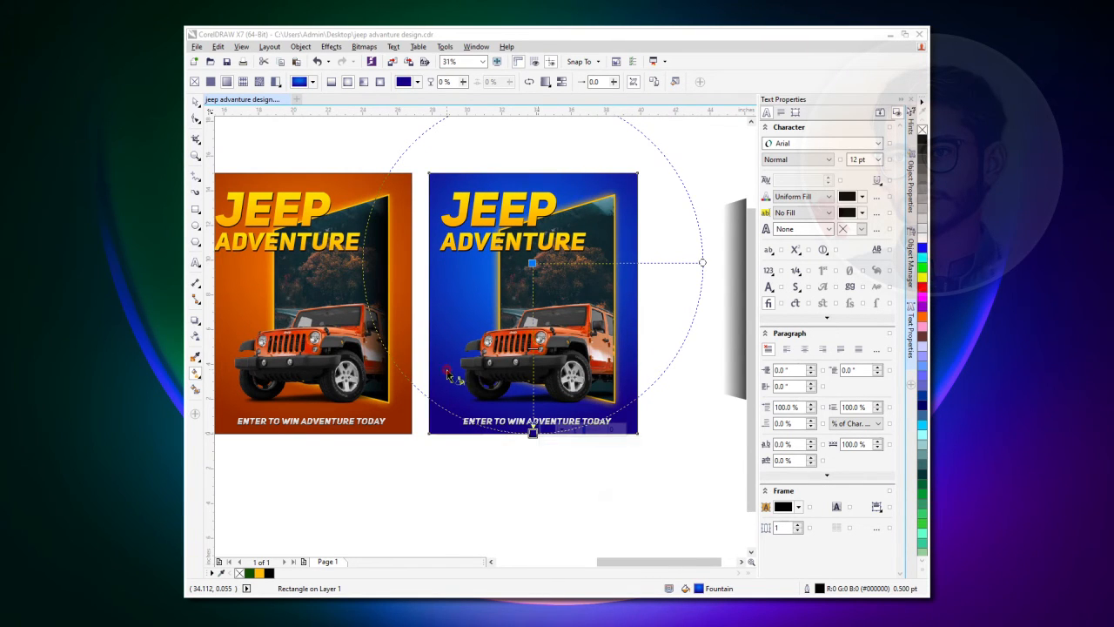
Try filling both lines of the blue poster's JEEP ADVENTURE title with white and undo the change
left_click(195, 102)
left_click(305, 156)
left_click(477, 223)
left_click(461, 241, "shift")
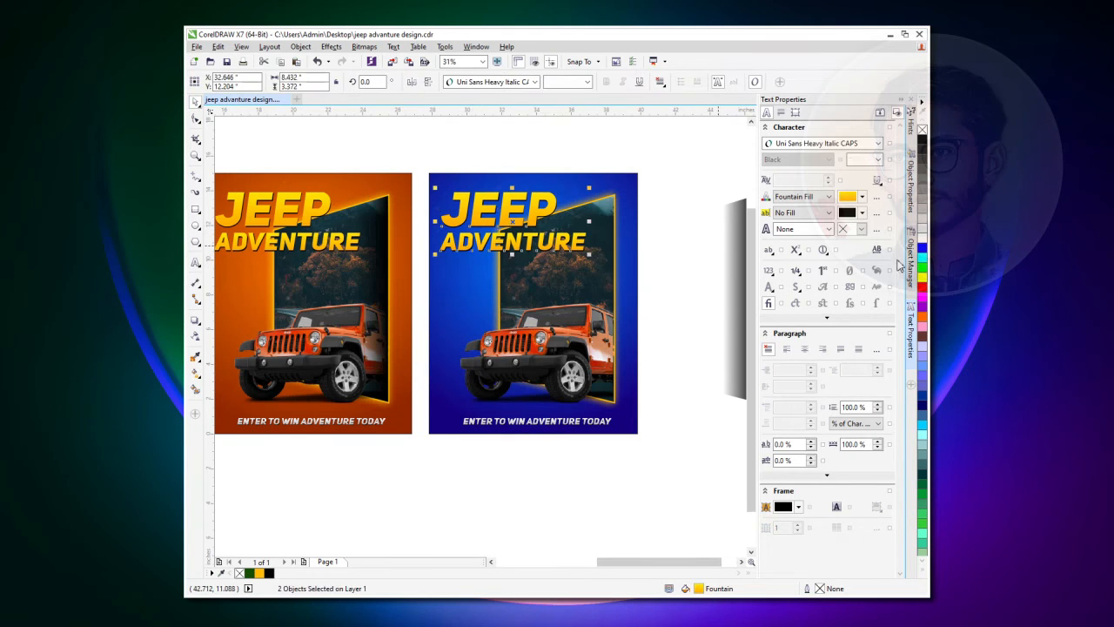
left_click(921, 238)
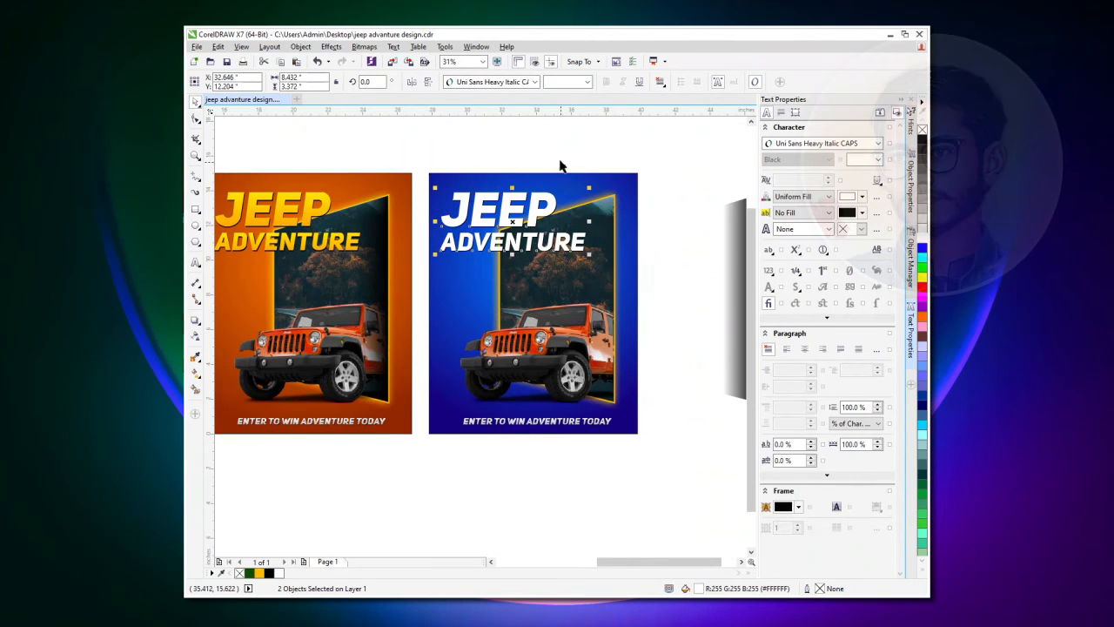
key("ctrl+z")
left_click(557, 165)
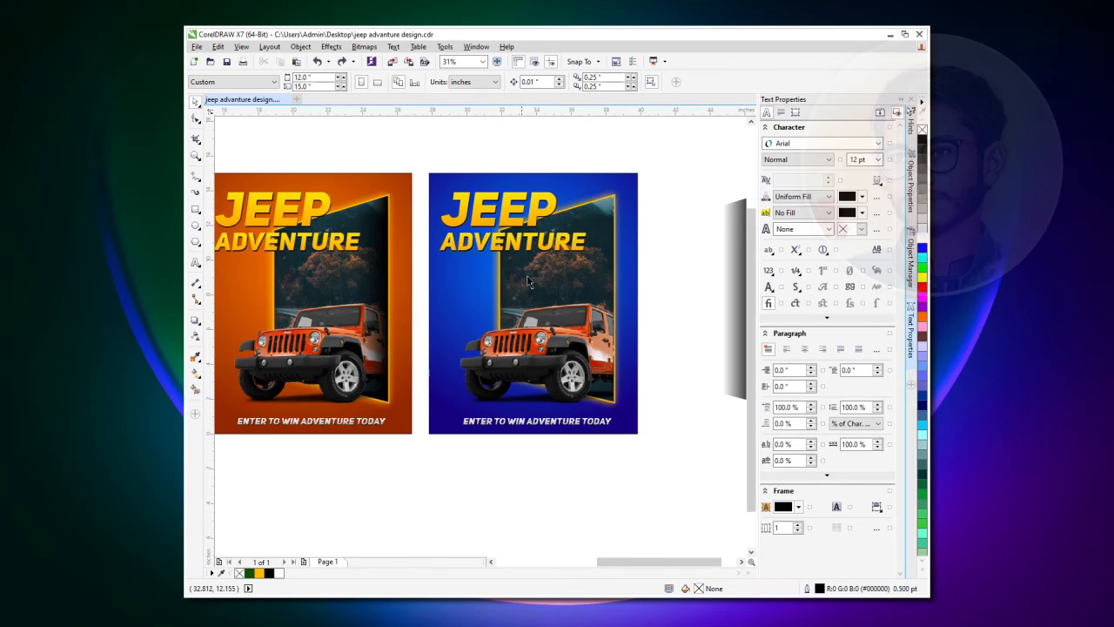
left_click(556, 353)
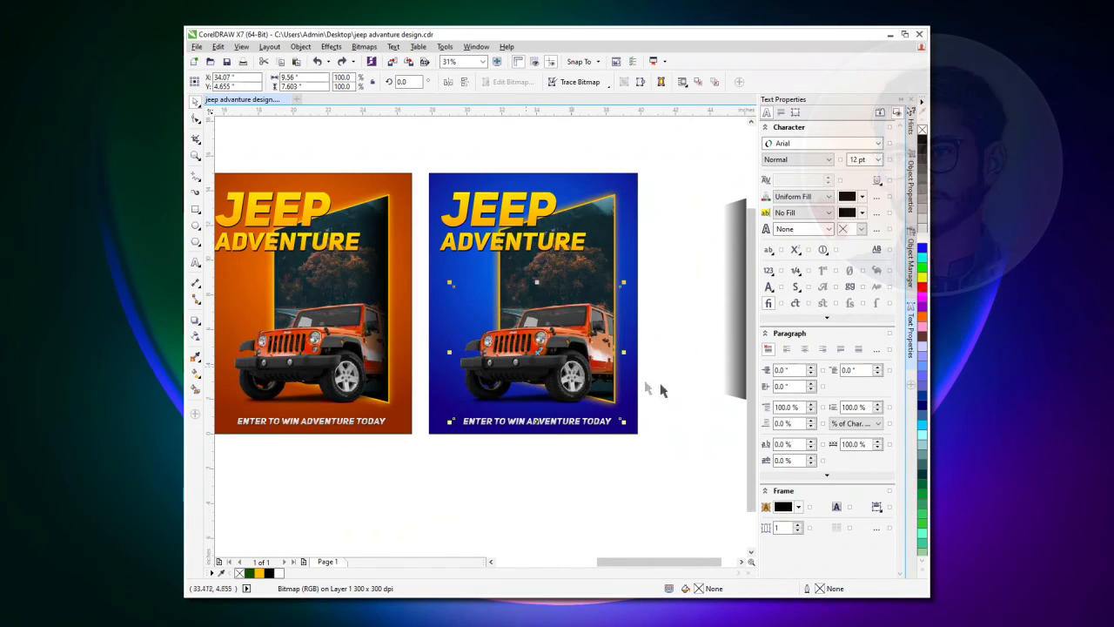
left_click(688, 375)
left_click(552, 360)
key("ctrl+shift+u")
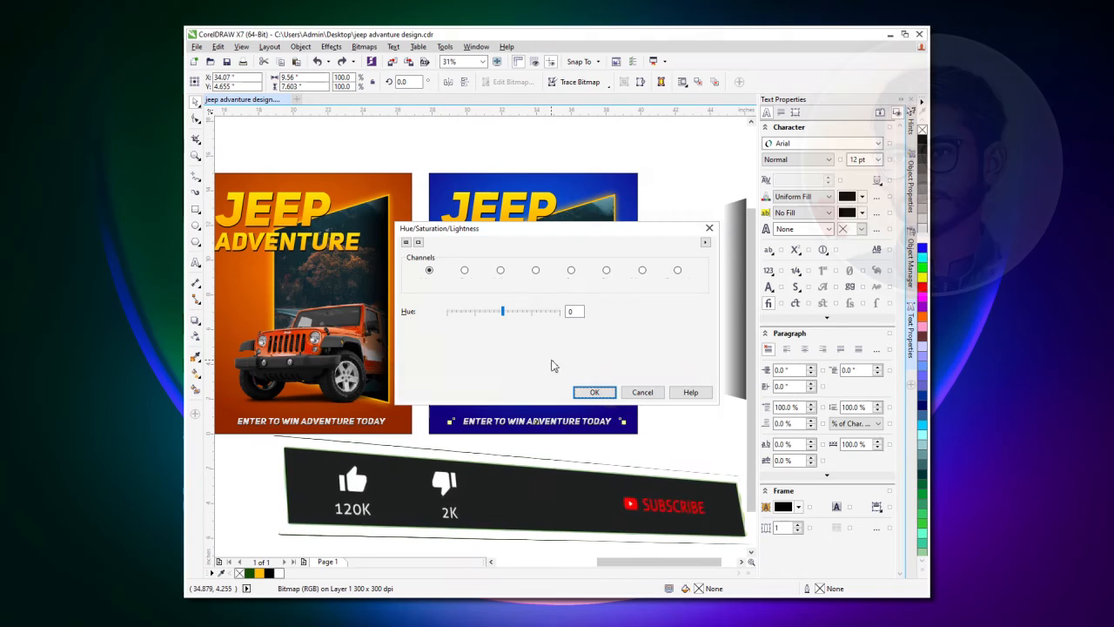
mouse_move(557, 228)
left_mouse_down()
mouse_move(635, 281)
mouse_move(635, 381)
left_mouse_up()
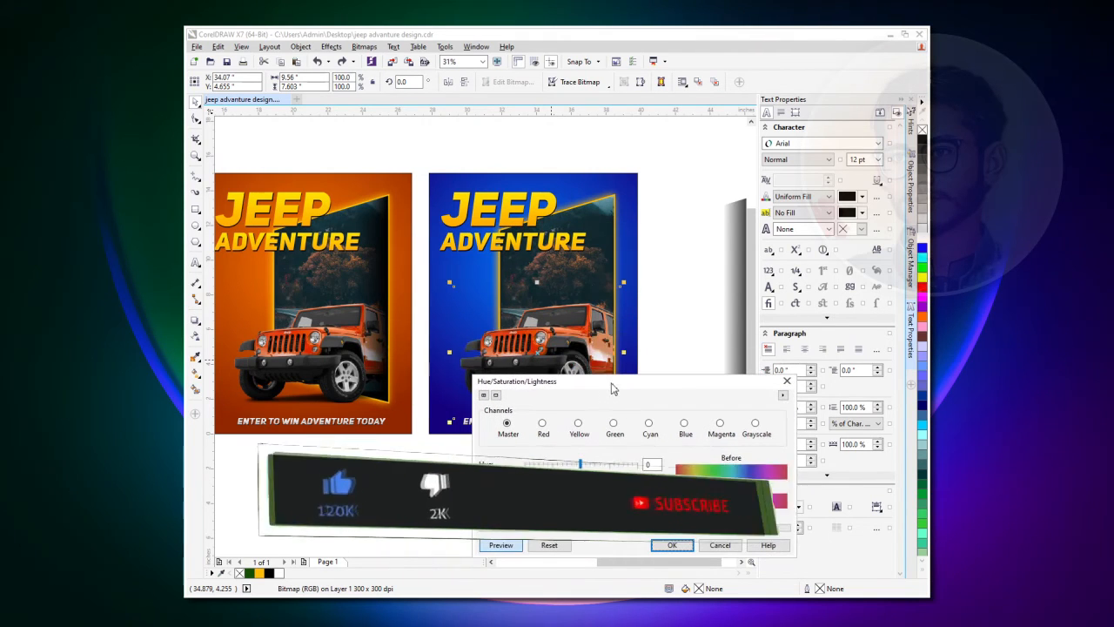
left_click(733, 545)
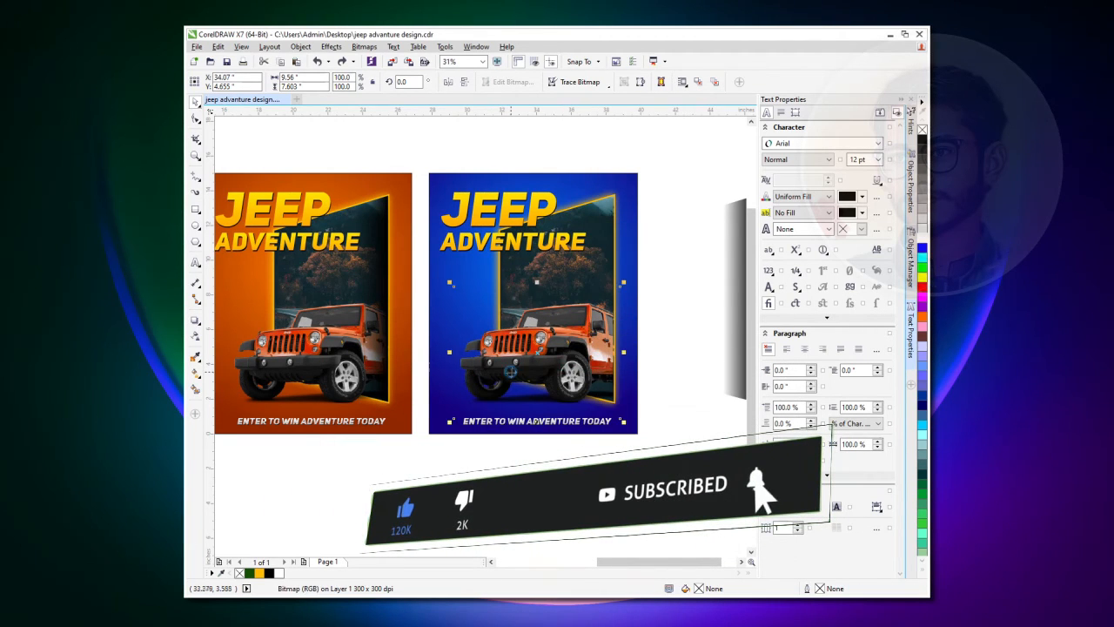
Delete the orange jeep from the blue poster
key("Delete")
left_click_drag(458, 363, 574, 355)
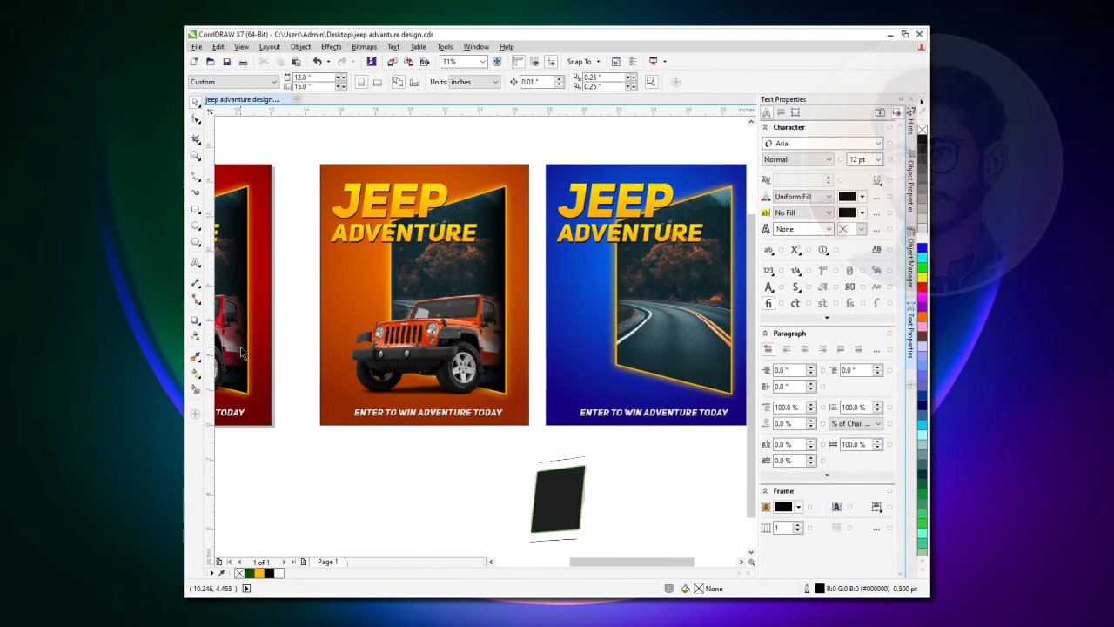
left_click_drag(245, 355, 457, 333)
Try placing a copy of the red poster's jeep on the blue poster and undo it
left_click_drag(301, 340, 538, 324)
right_click(538, 339)
left_click_drag(485, 386, 485, 386)
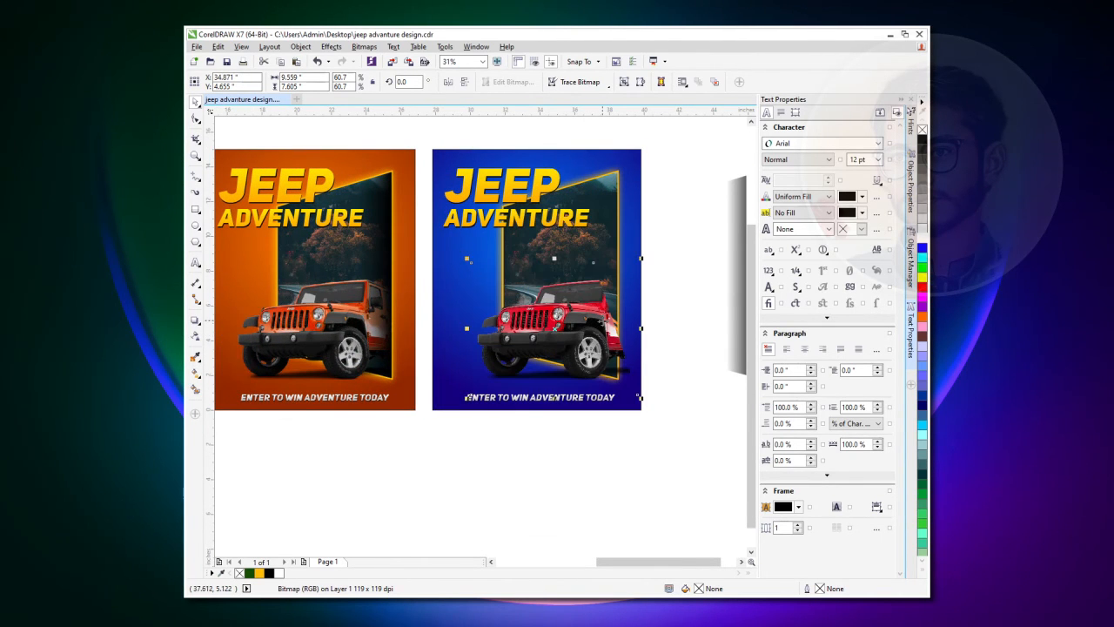
scroll(671, 315, "down", 2)
key("ctrl+z")
key("ctrl+z")
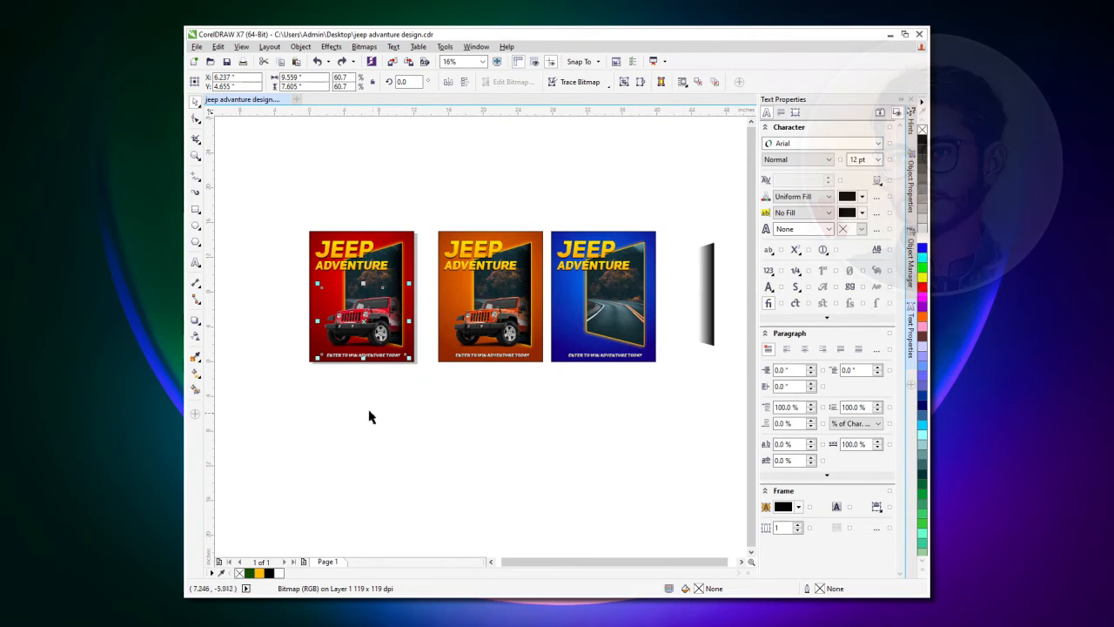
Undo the deletion of the orange jeep on the blue poster
left_click(369, 409)
scroll(357, 320, "up", 2)
left_click(355, 327)
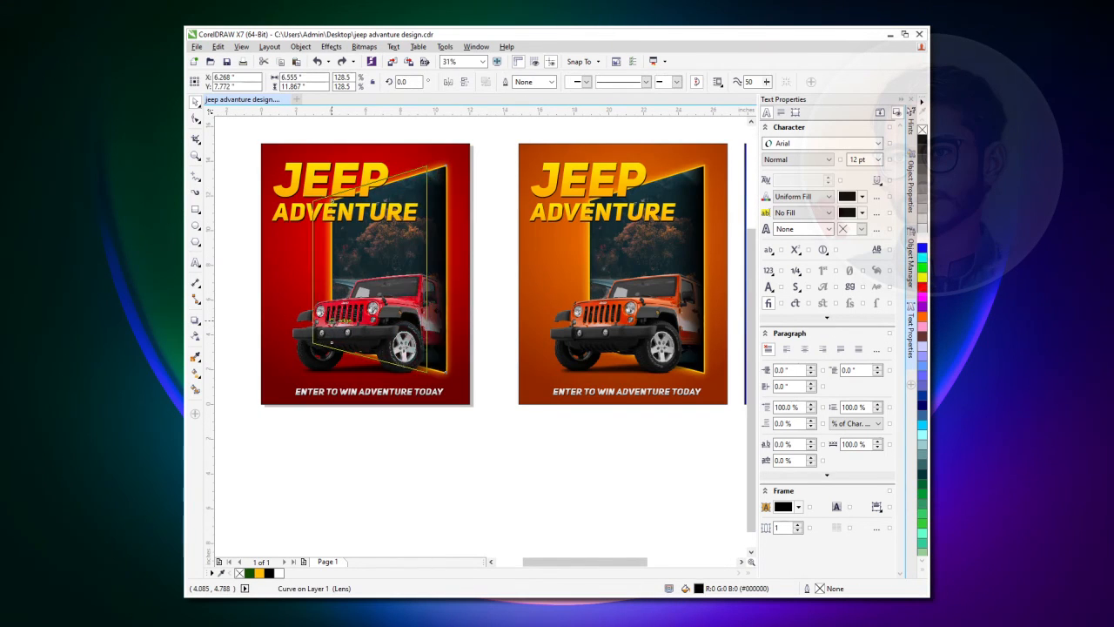
left_click(312, 348)
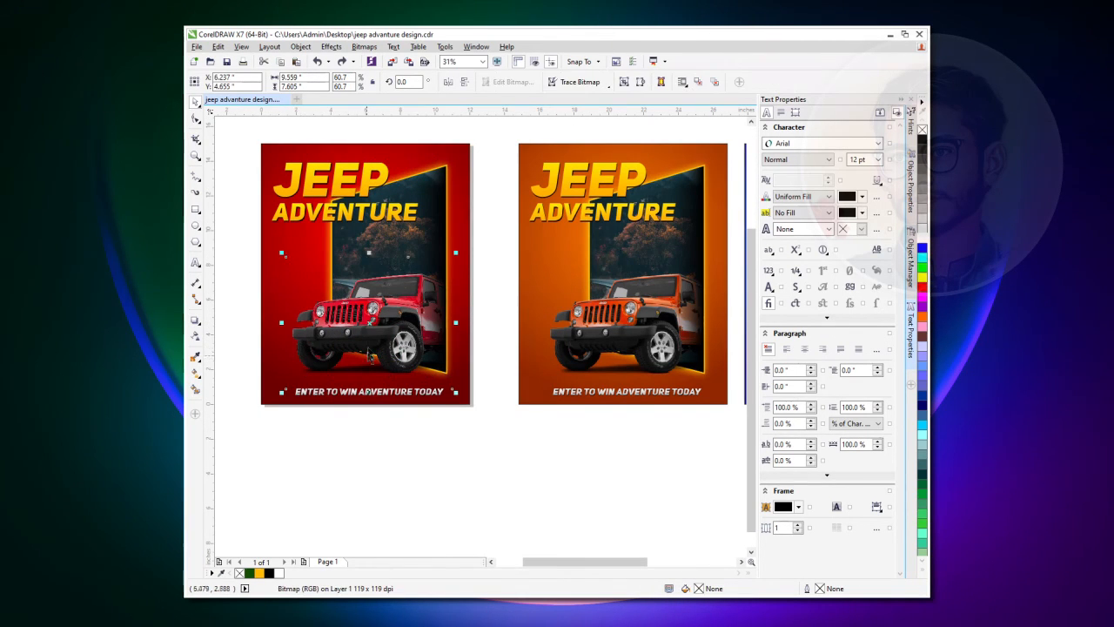
left_click(379, 317, "shift")
left_click_drag(356, 328, 365, 351)
key("ctrl+z")
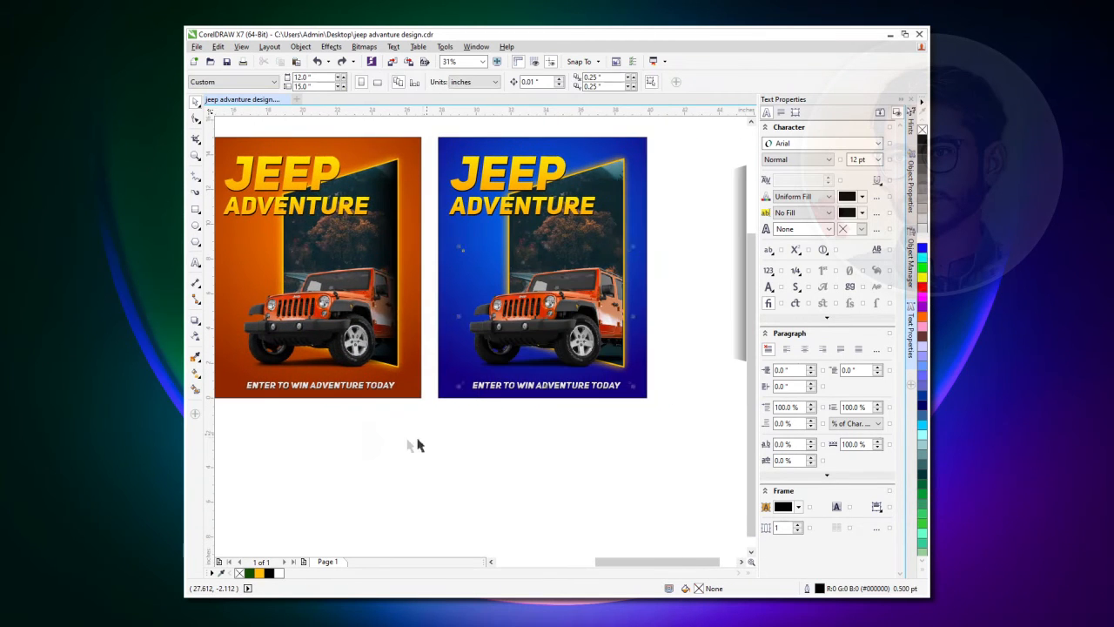
Recolor the blue poster's orange jeep to blue-violet with a Hue/Saturation/Lightness adjustment, setting the master hue to -125
left_click(479, 446)
left_click_drag(529, 452, 482, 463)
left_click(501, 340)
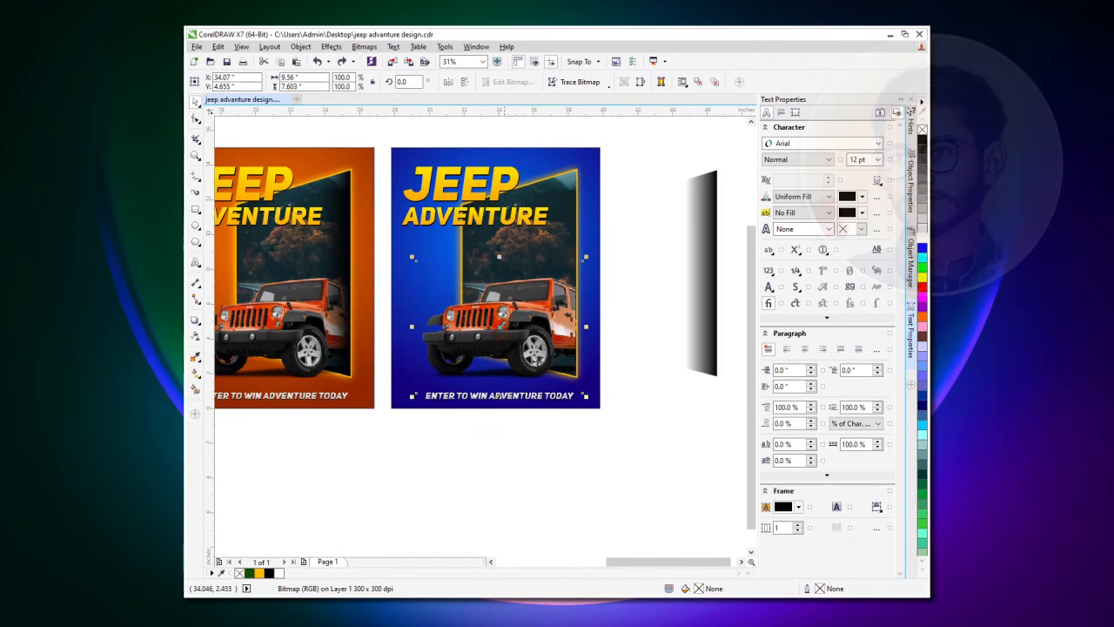
left_click_drag(546, 359, 528, 437)
key("ctrl+shift+u")
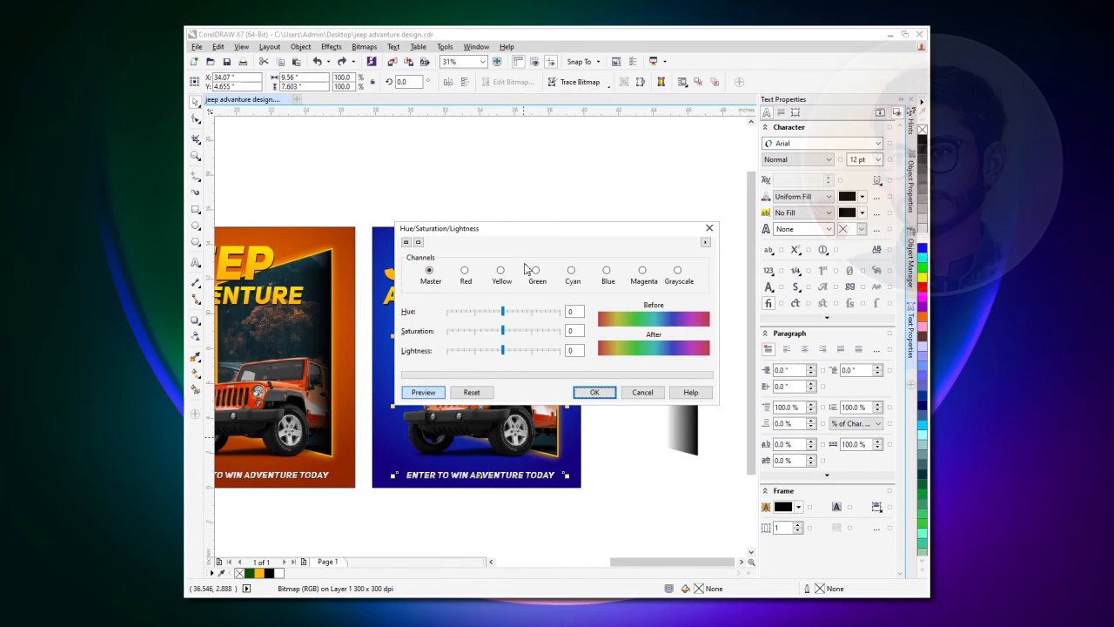
left_click_drag(528, 465, 439, 358)
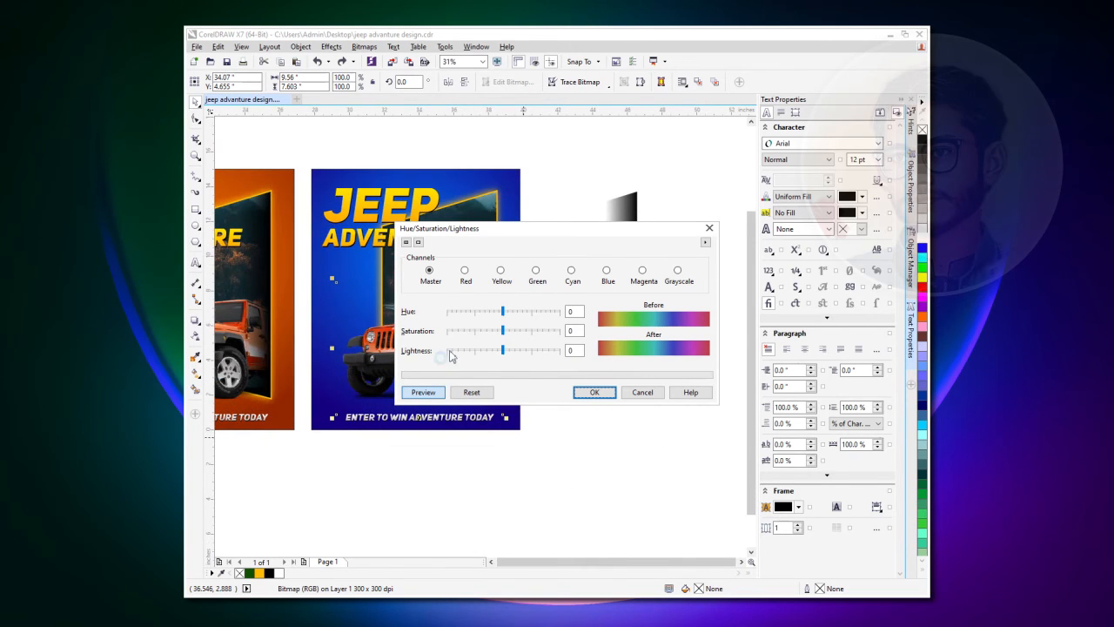
left_click_drag(521, 239, 556, 379)
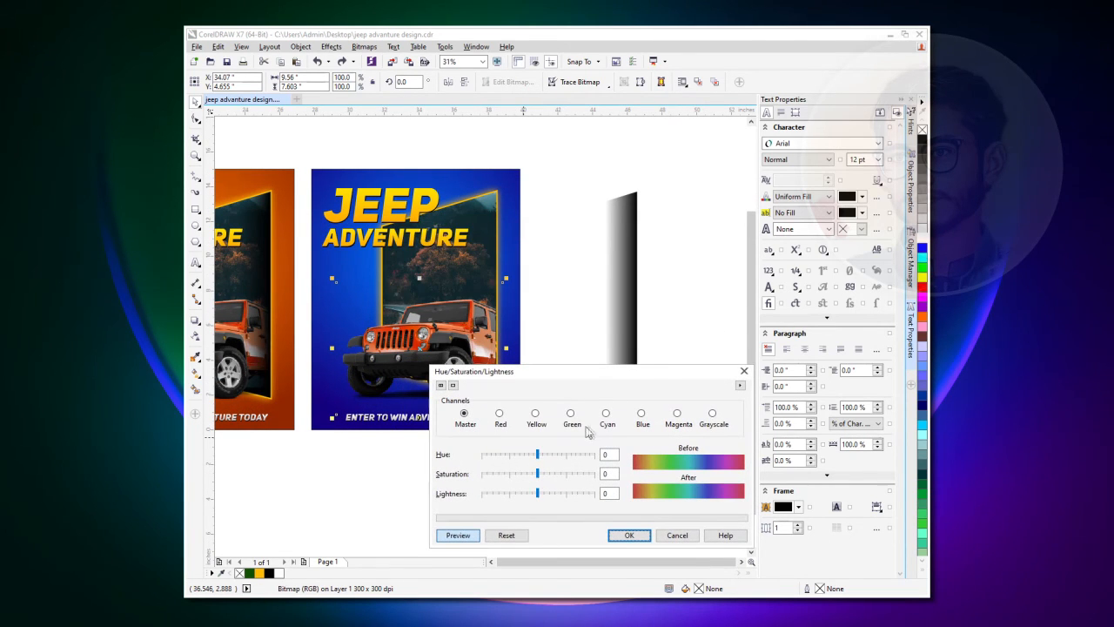
left_click_drag(538, 453, 498, 452)
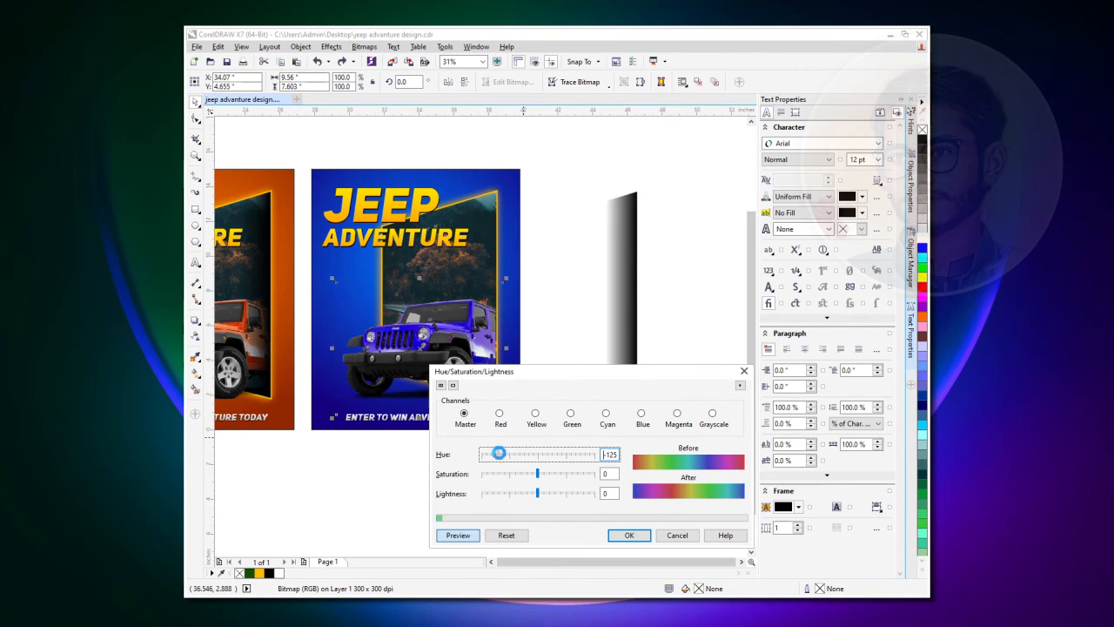
left_click(627, 534)
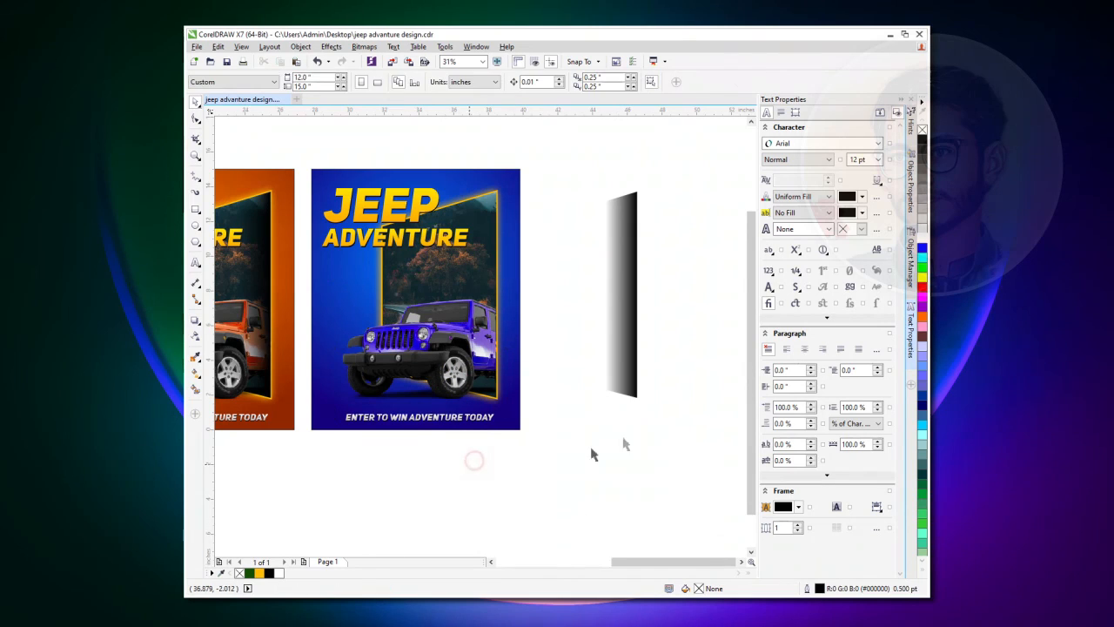
Move the loose black gradient shape onto the blue poster and align it with the right edge of the glowing frame
left_click(632, 380)
left_click(477, 277)
left_click(632, 305)
left_click(584, 307)
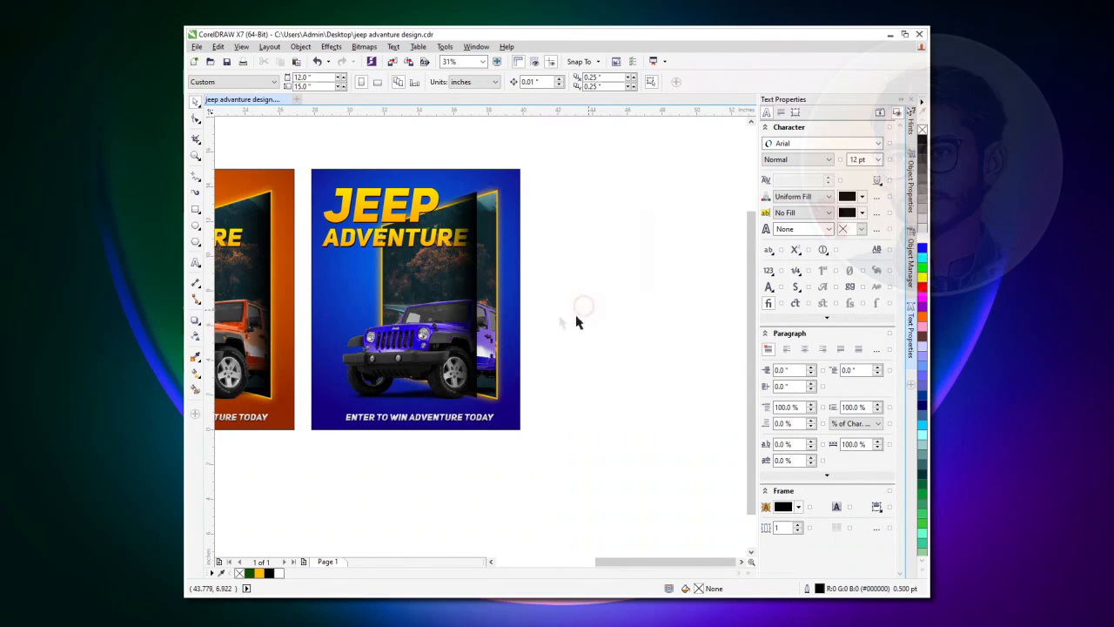
left_click(466, 295)
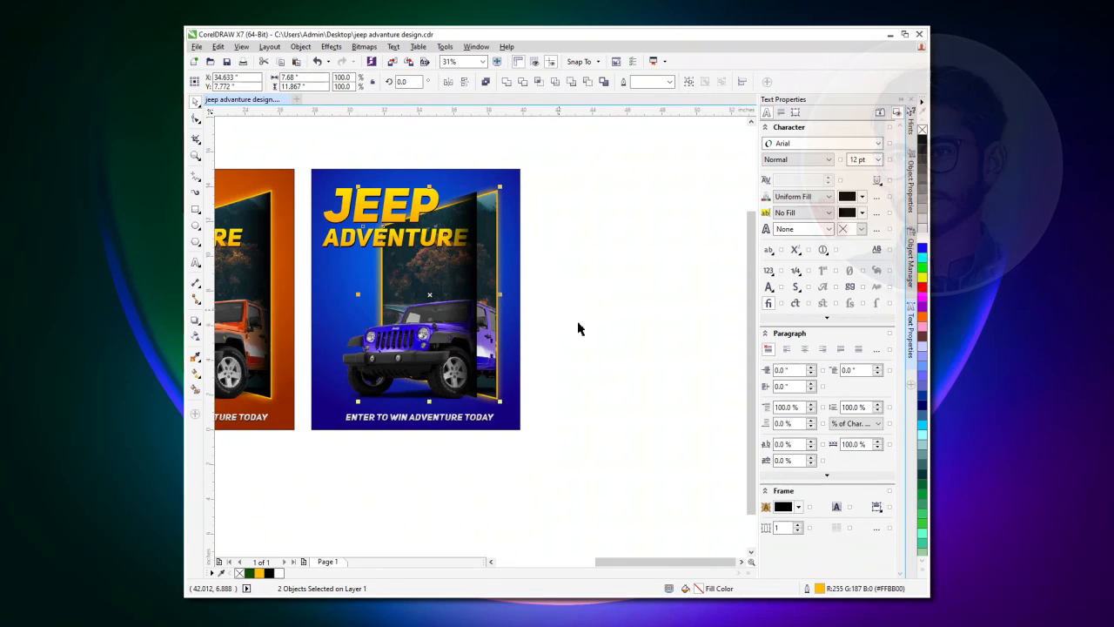
left_click(671, 323)
Move the whole orange poster slightly toward the red one to balance the gaps between the three posters
scroll(673, 324, "down", 1)
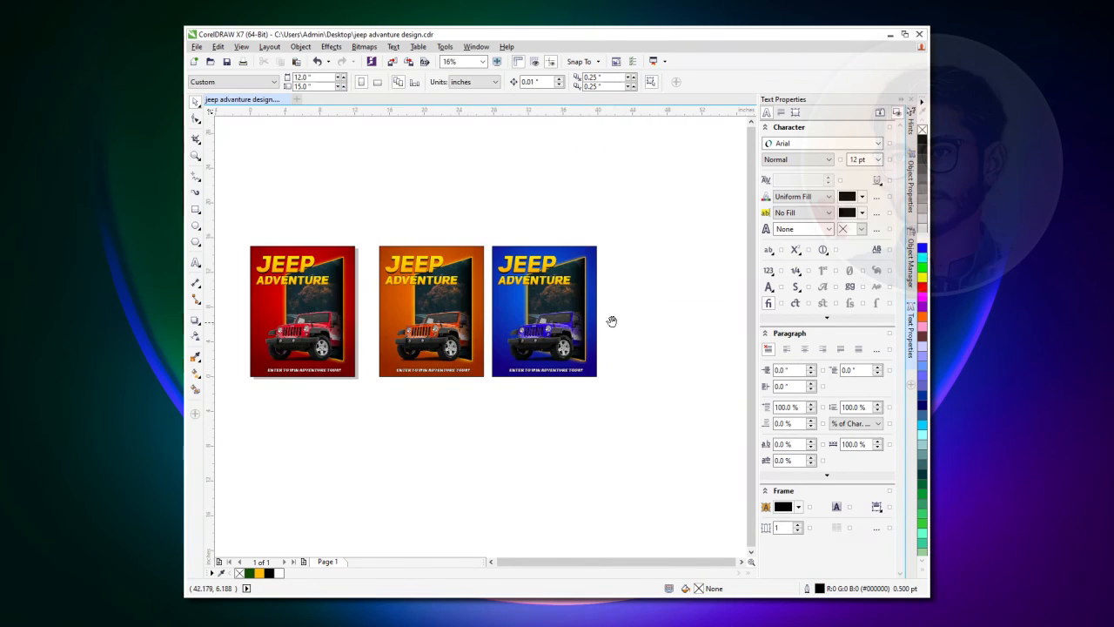
left_click_drag(612, 321, 657, 314)
left_click_drag(544, 233, 410, 398)
scroll(470, 294, "up", 1)
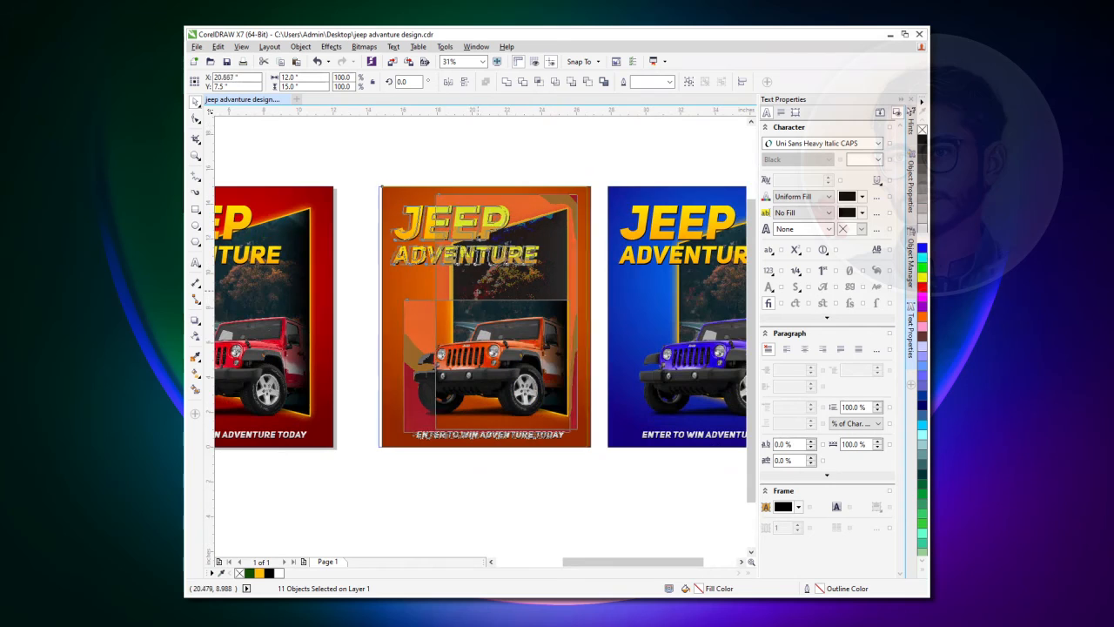
scroll(470, 295, "down", 1)
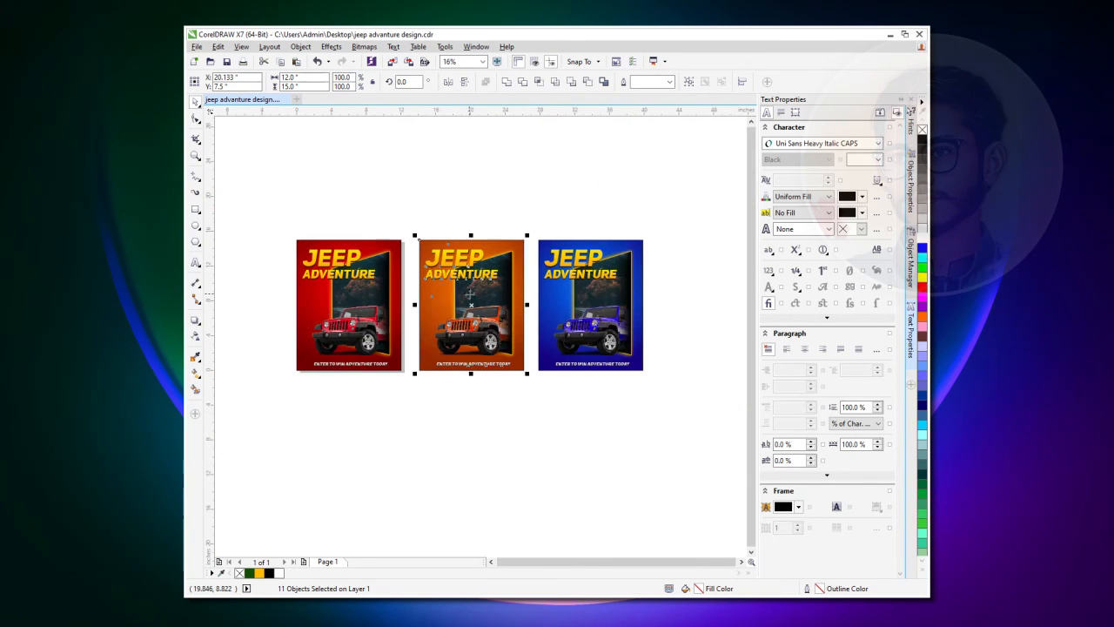
left_click(466, 415)
left_click_drag(280, 231, 658, 400)
Add yellow-gradient text above the posters reading THANKS FOR WATCHING, with DON'T FORGET TO SUBSCRIBE on a second line
left_click_drag(579, 378, 577, 392)
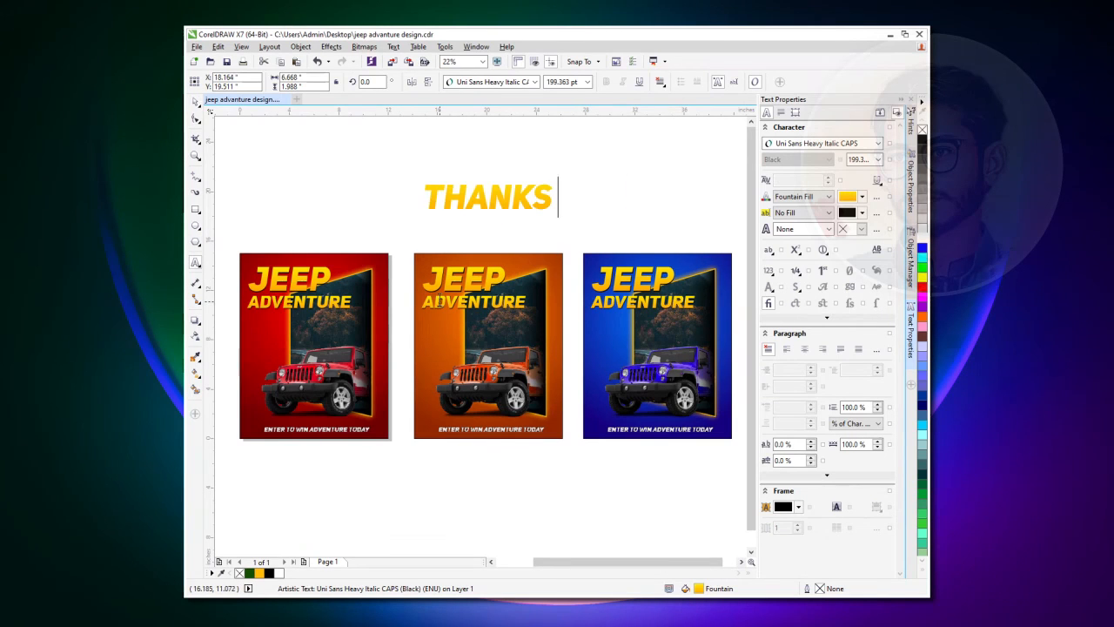
type("FOR WATCHING")
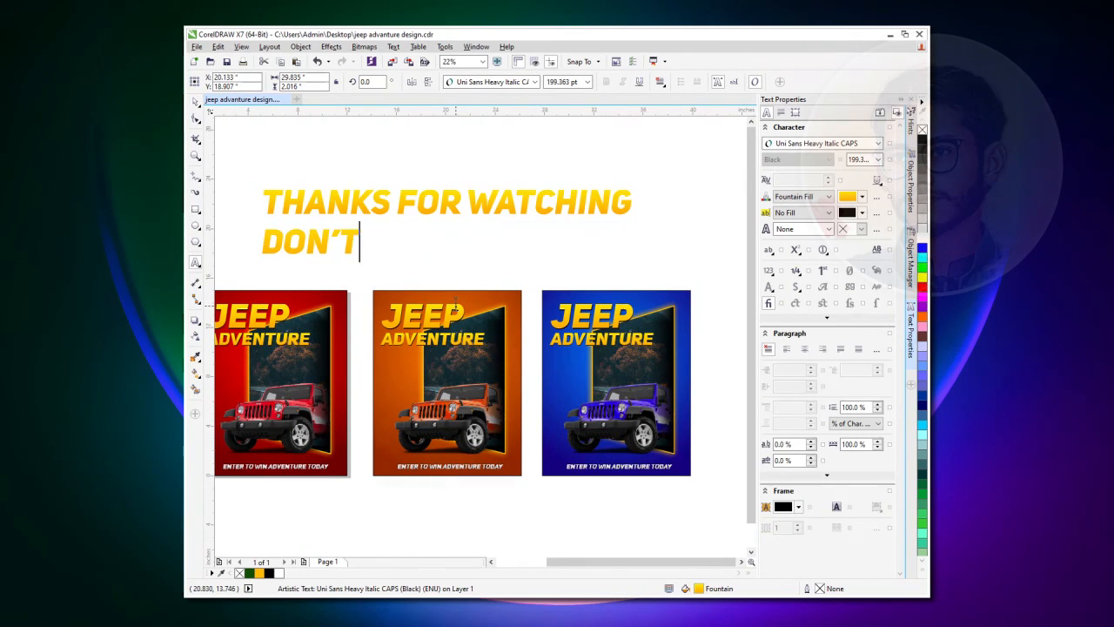
type("FORGET TO SUBSCRIBE")
Center the two closing text lines on each other and place a copy of the DON'T FORGET TO SUBSCRIBE line above them
left_click(195, 102)
left_click(447, 202, "shift")
key("c")
left_click(475, 166)
left_click_drag(490, 234, 520, 320)
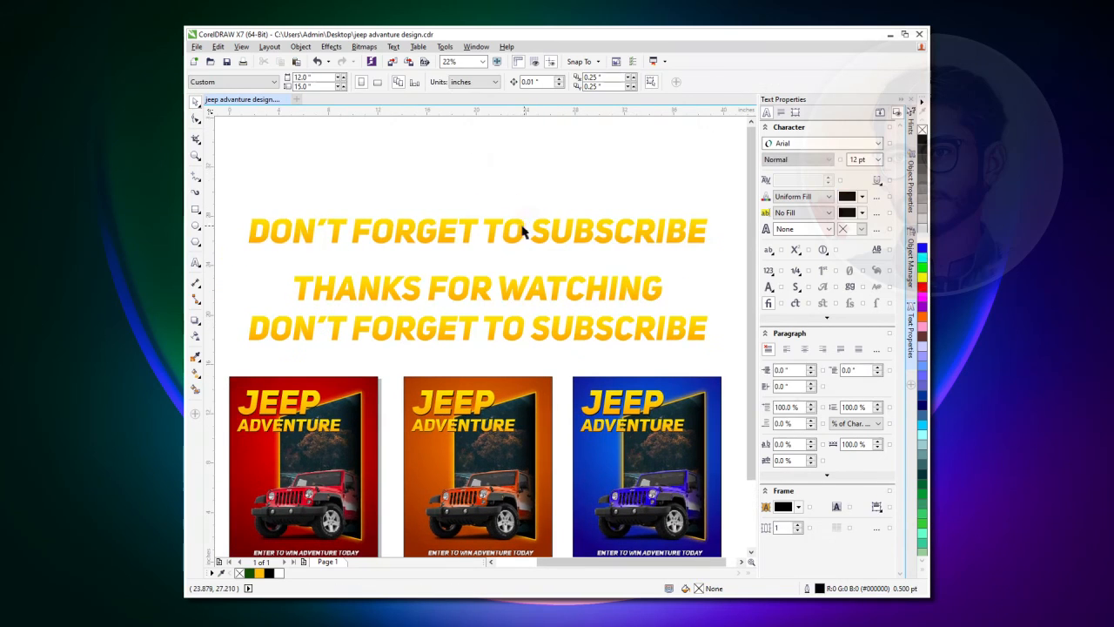